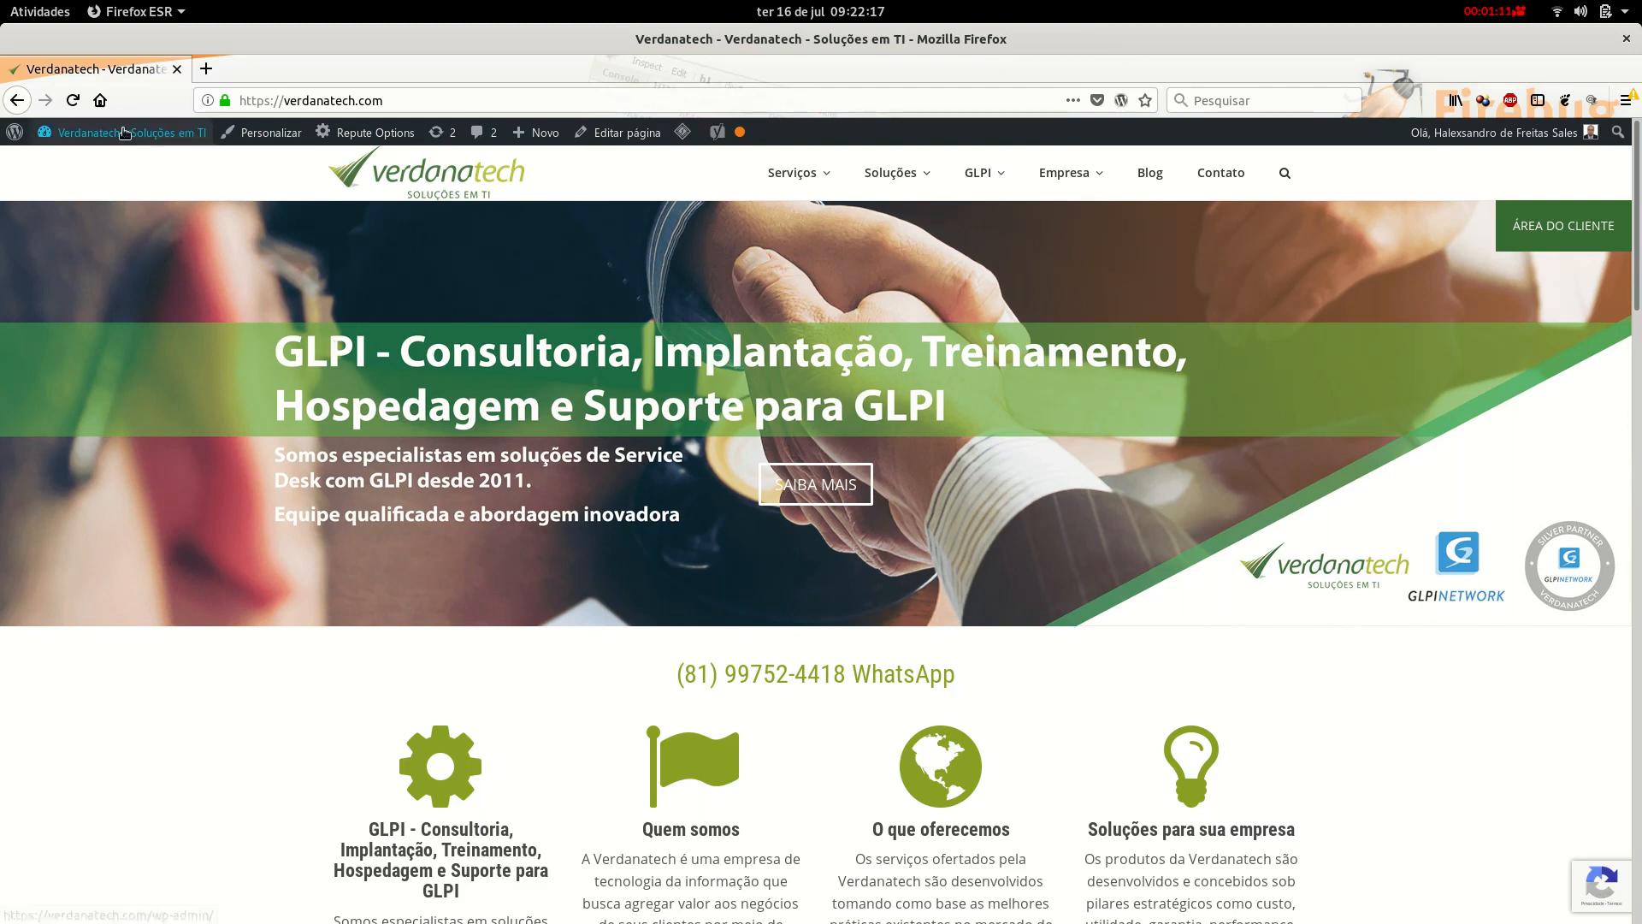
# Go to the Debian home page by entering 'debian' in Firefox's address bar.
pyautogui.moveTo(124, 133)
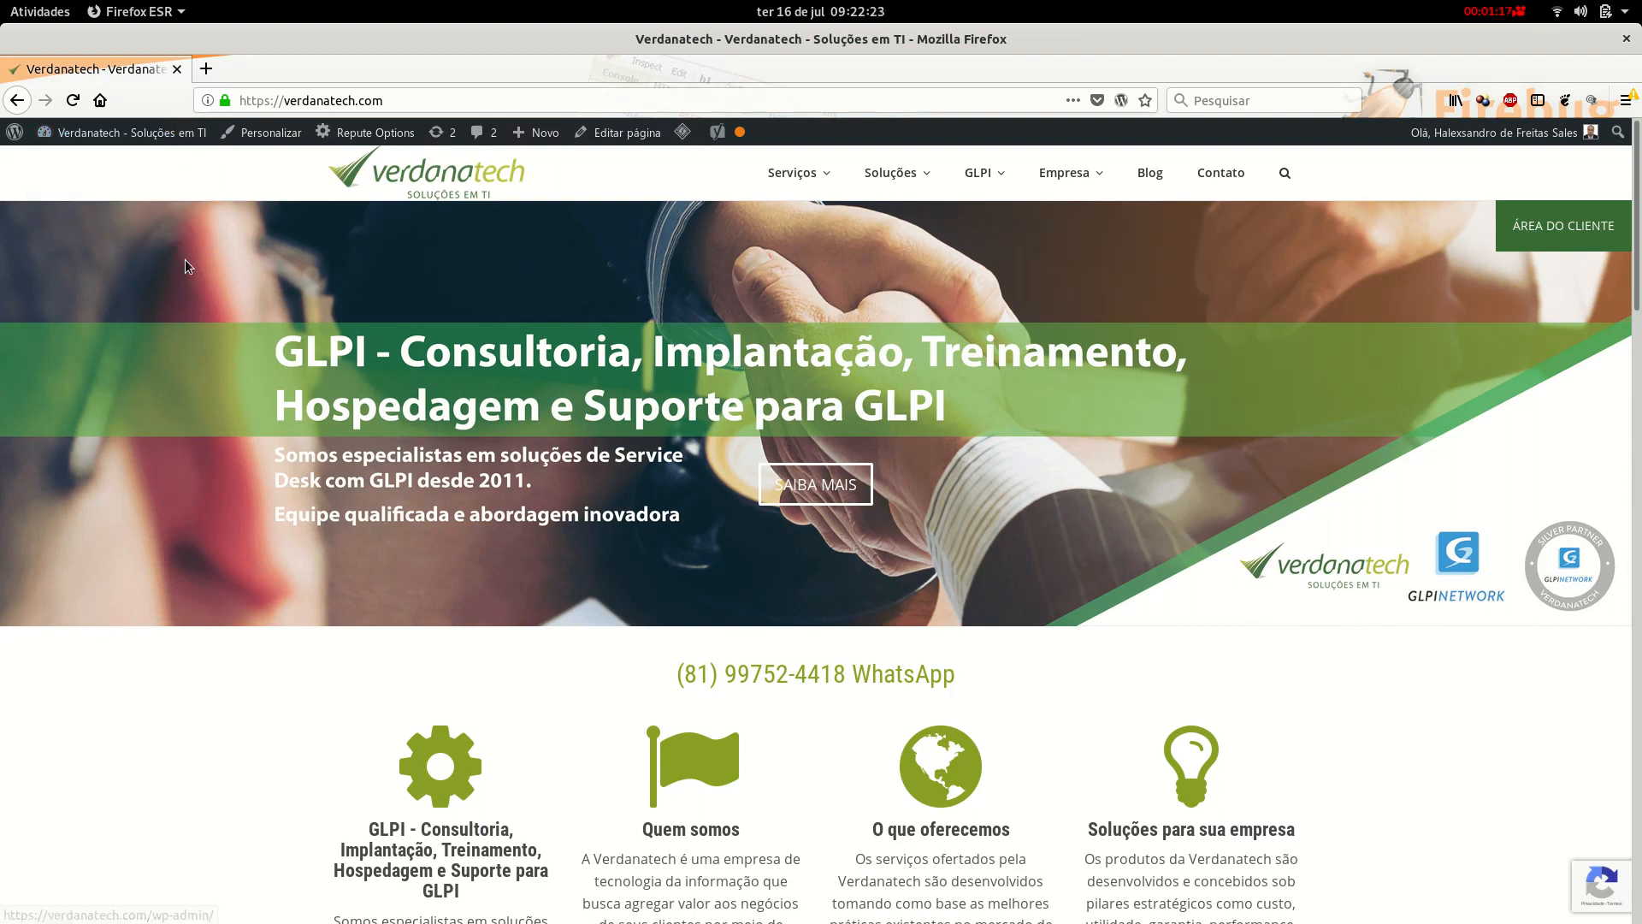
pyautogui.scroll(-1, 403, 573)
pyautogui.scroll(-4, 402, 572)
pyautogui.scroll(4, 400, 573)
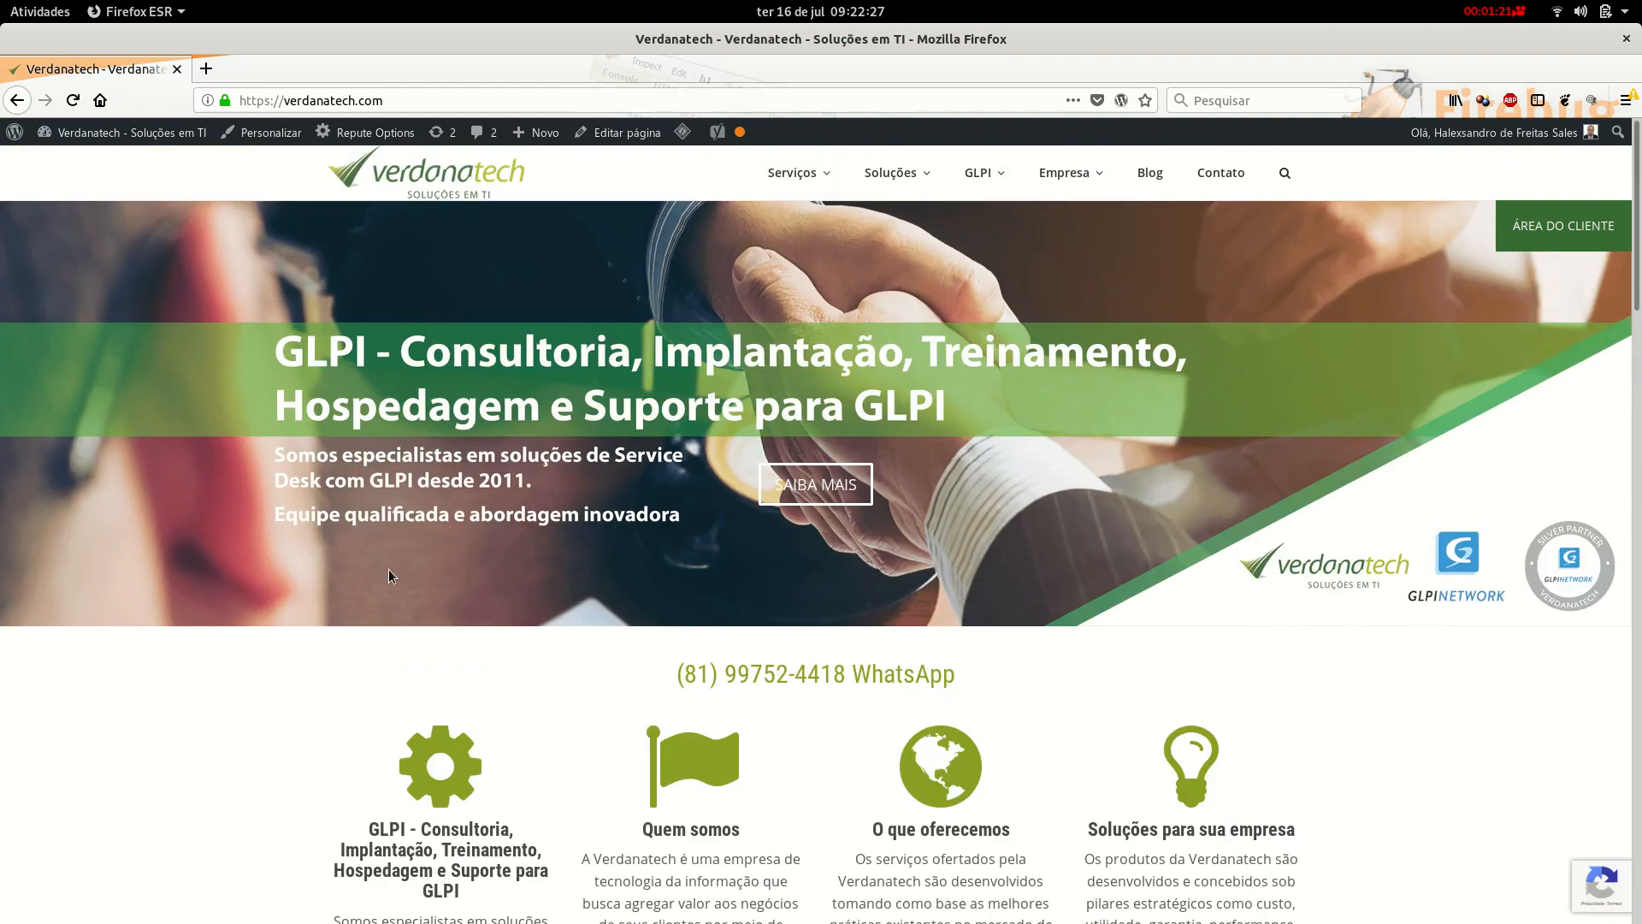
pyautogui.click(305, 100)
pyautogui.write('debian.org/')
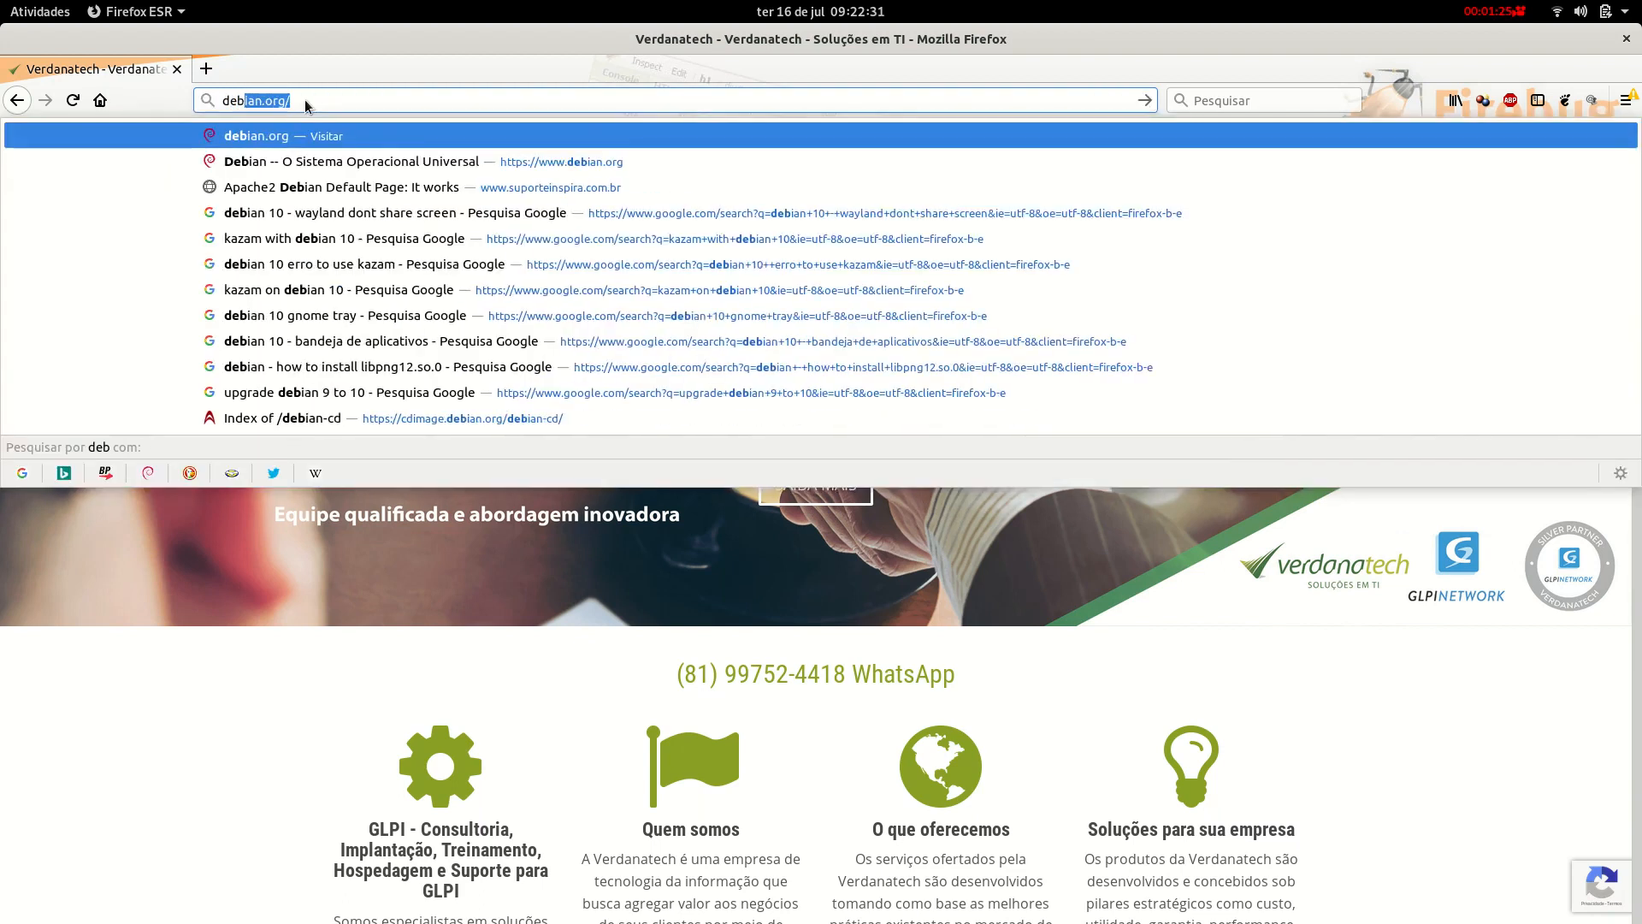
pyautogui.press('Return')
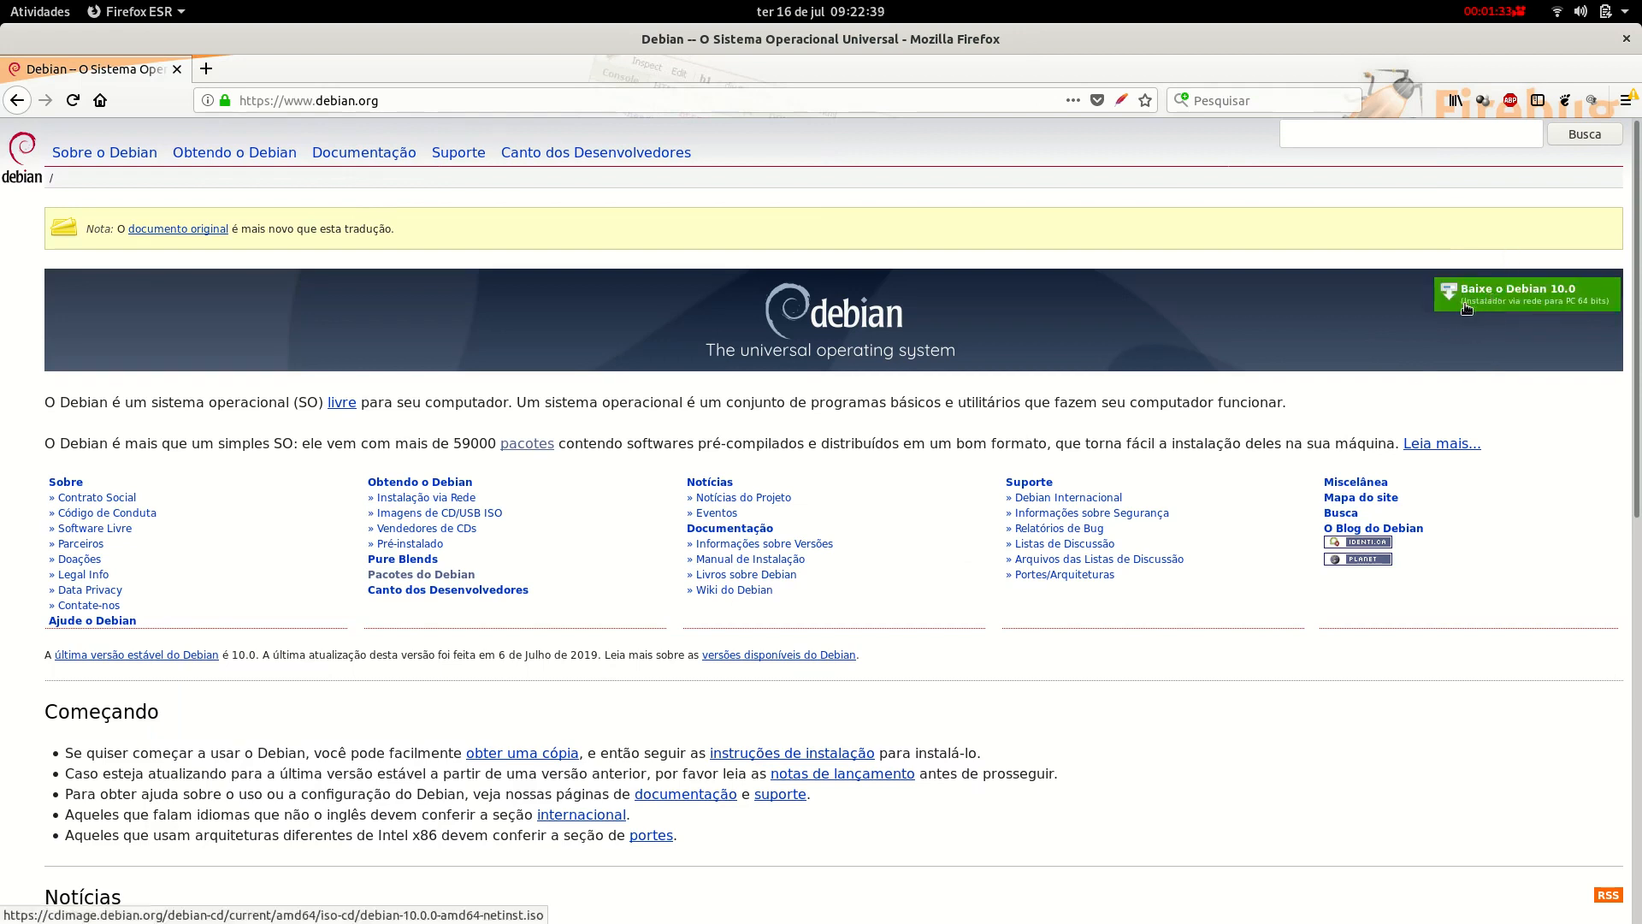
# Request the 334 MB Debian 10.0 netinst image, then dismiss the prompt without saving.
pyautogui.click(1501, 301)
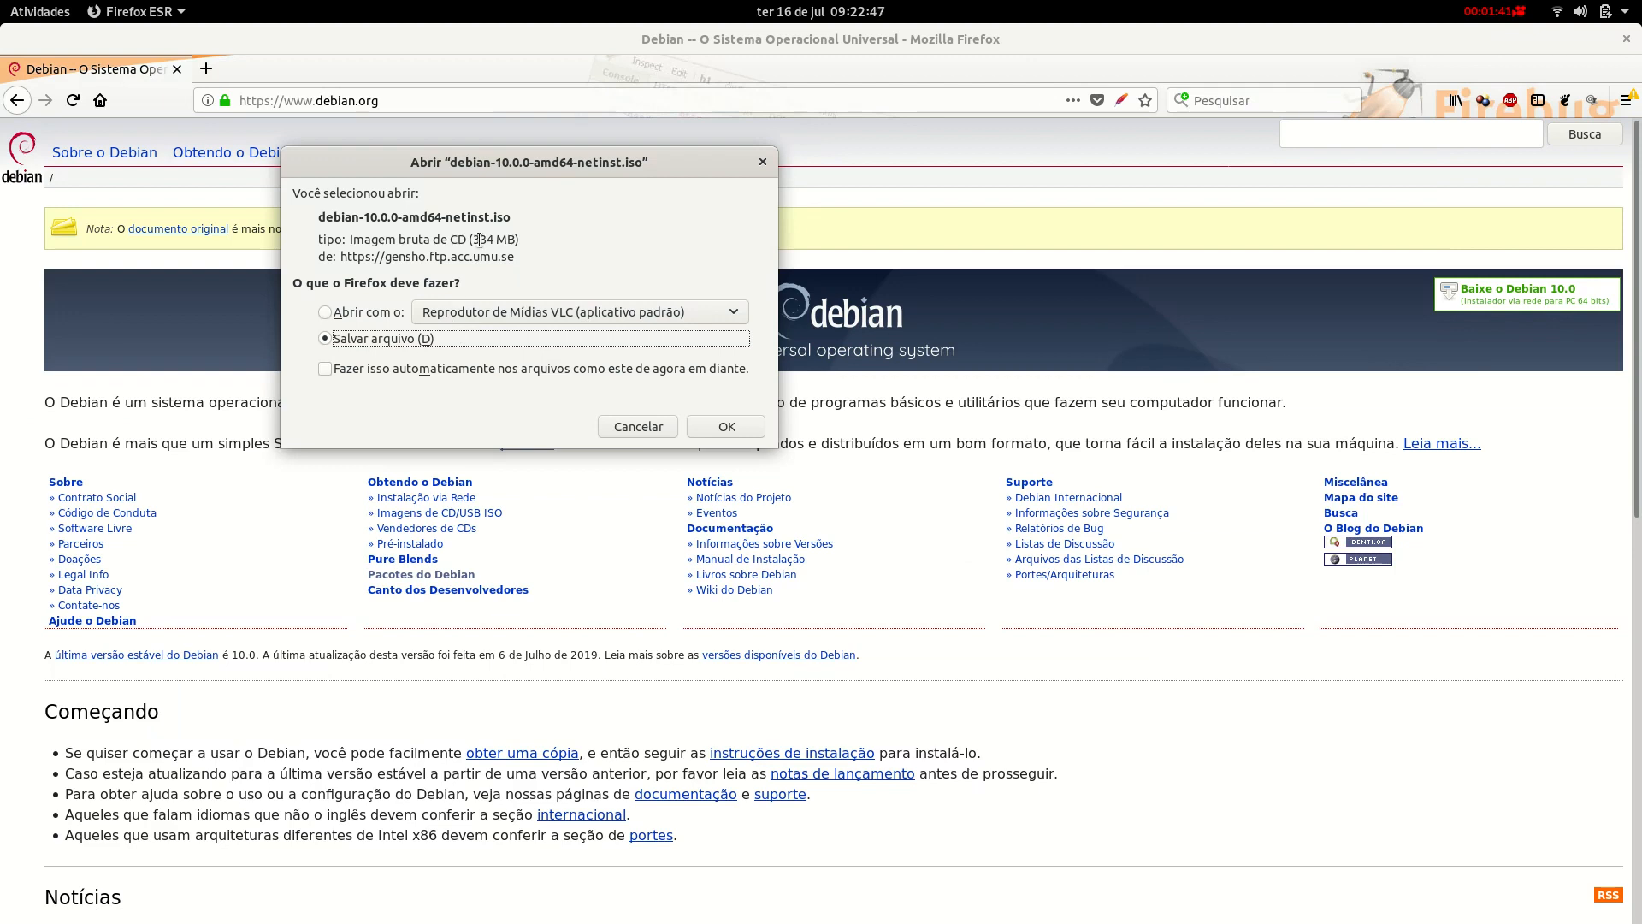
pyautogui.moveTo(473, 240); pyautogui.dragTo(515, 242)
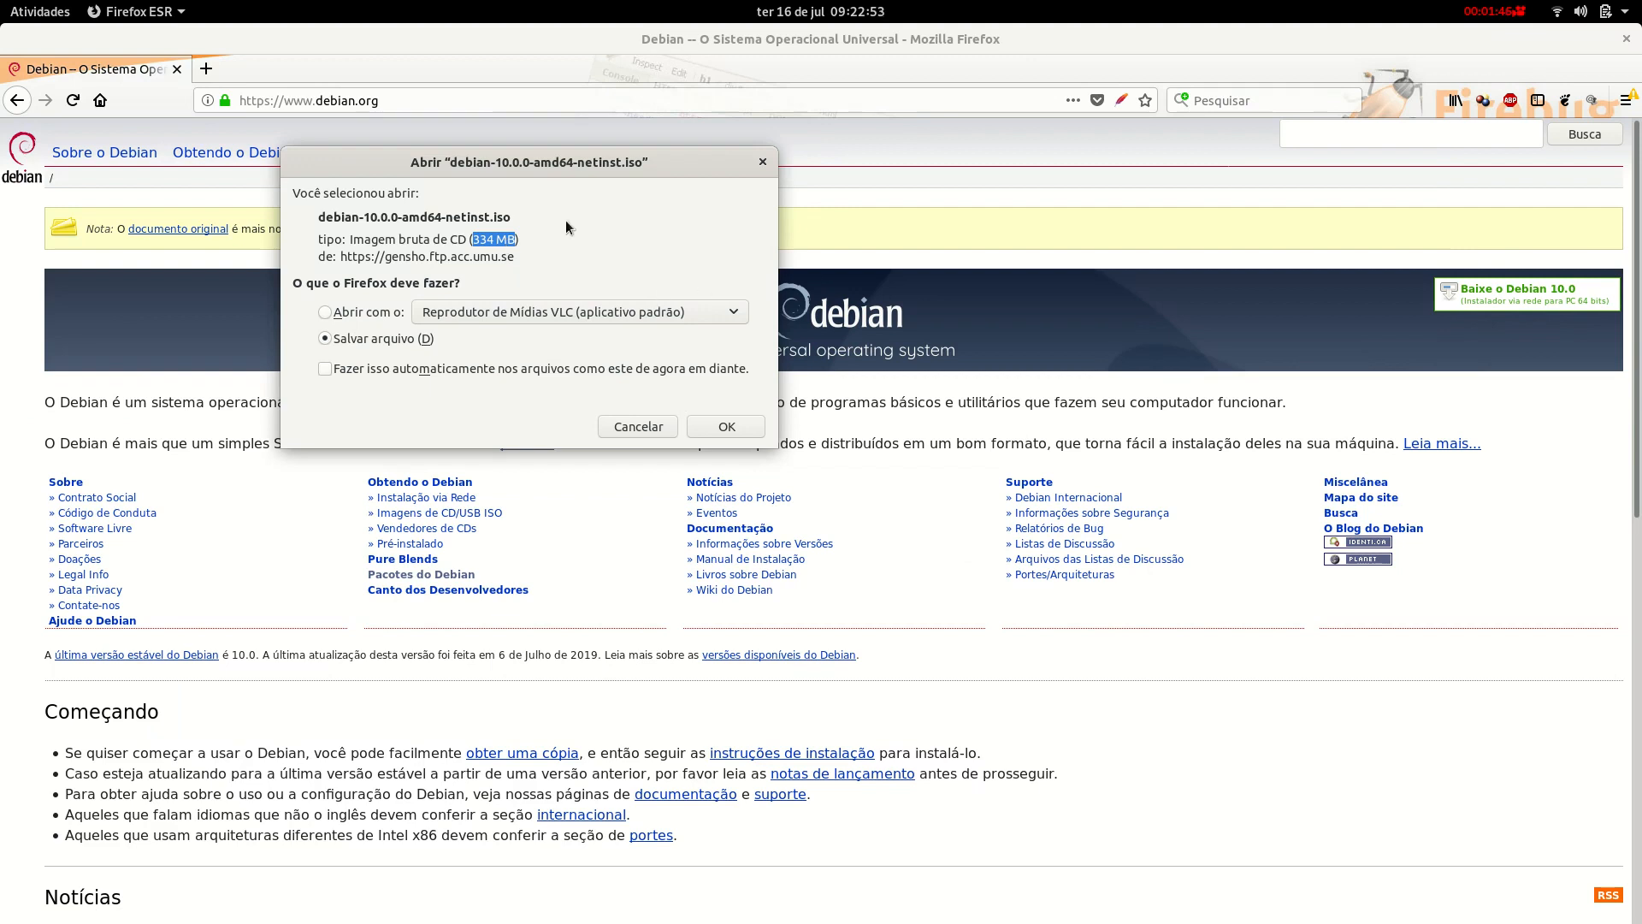
pyautogui.click(762, 162)
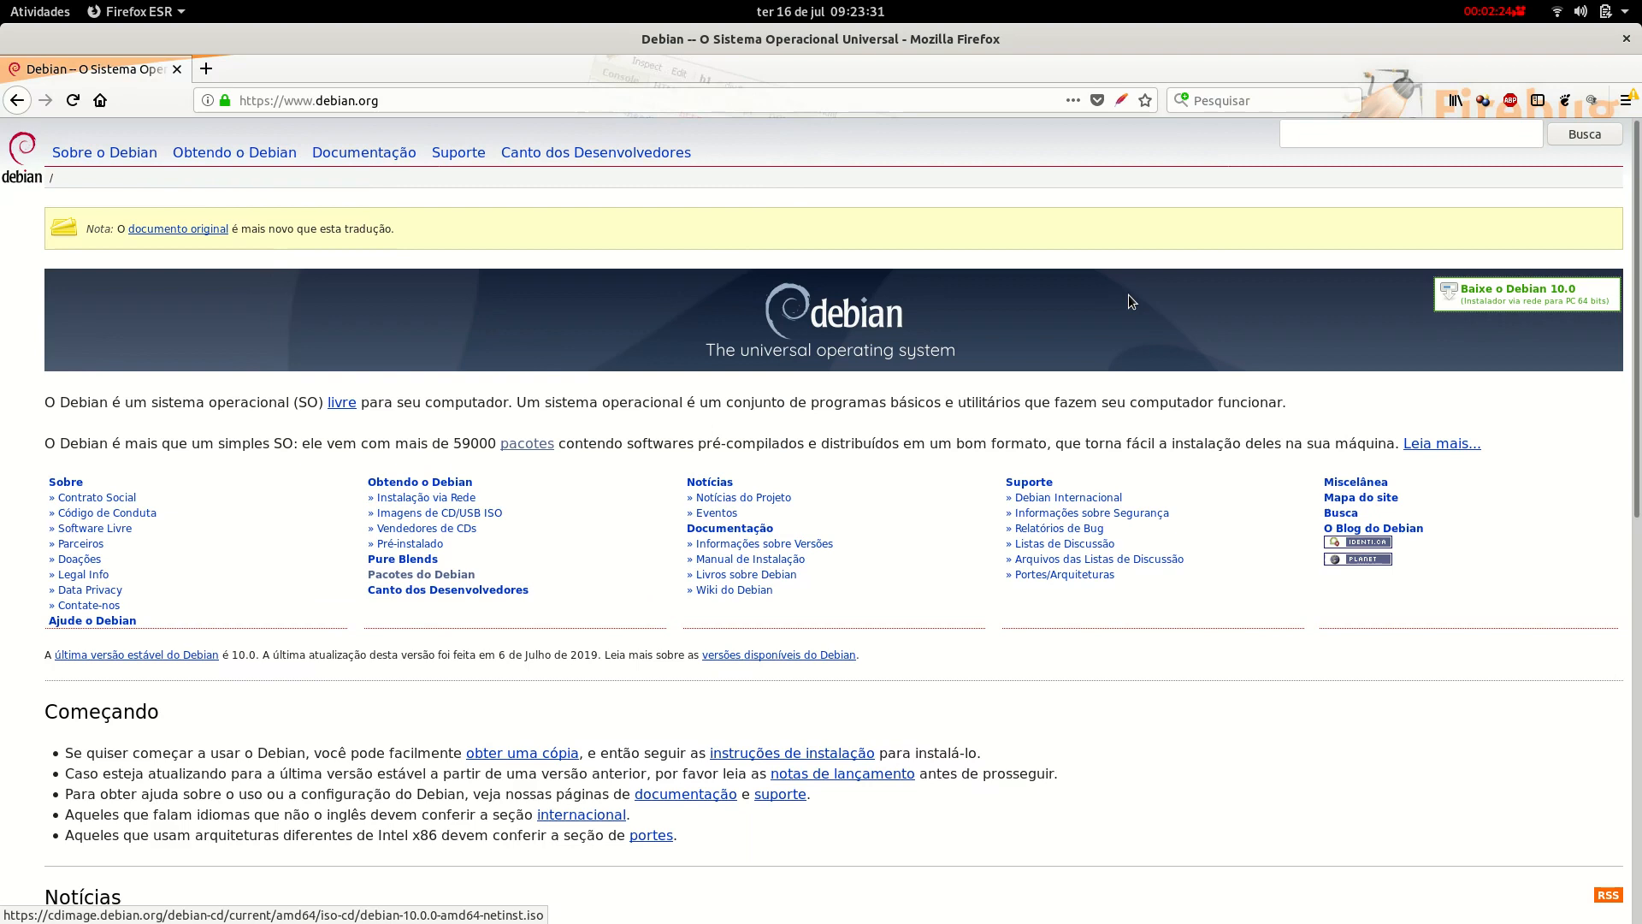
# Close the Telegram window from the Atividades overview and launch VirtualBox from the dock.
pyautogui.click(34, 9)
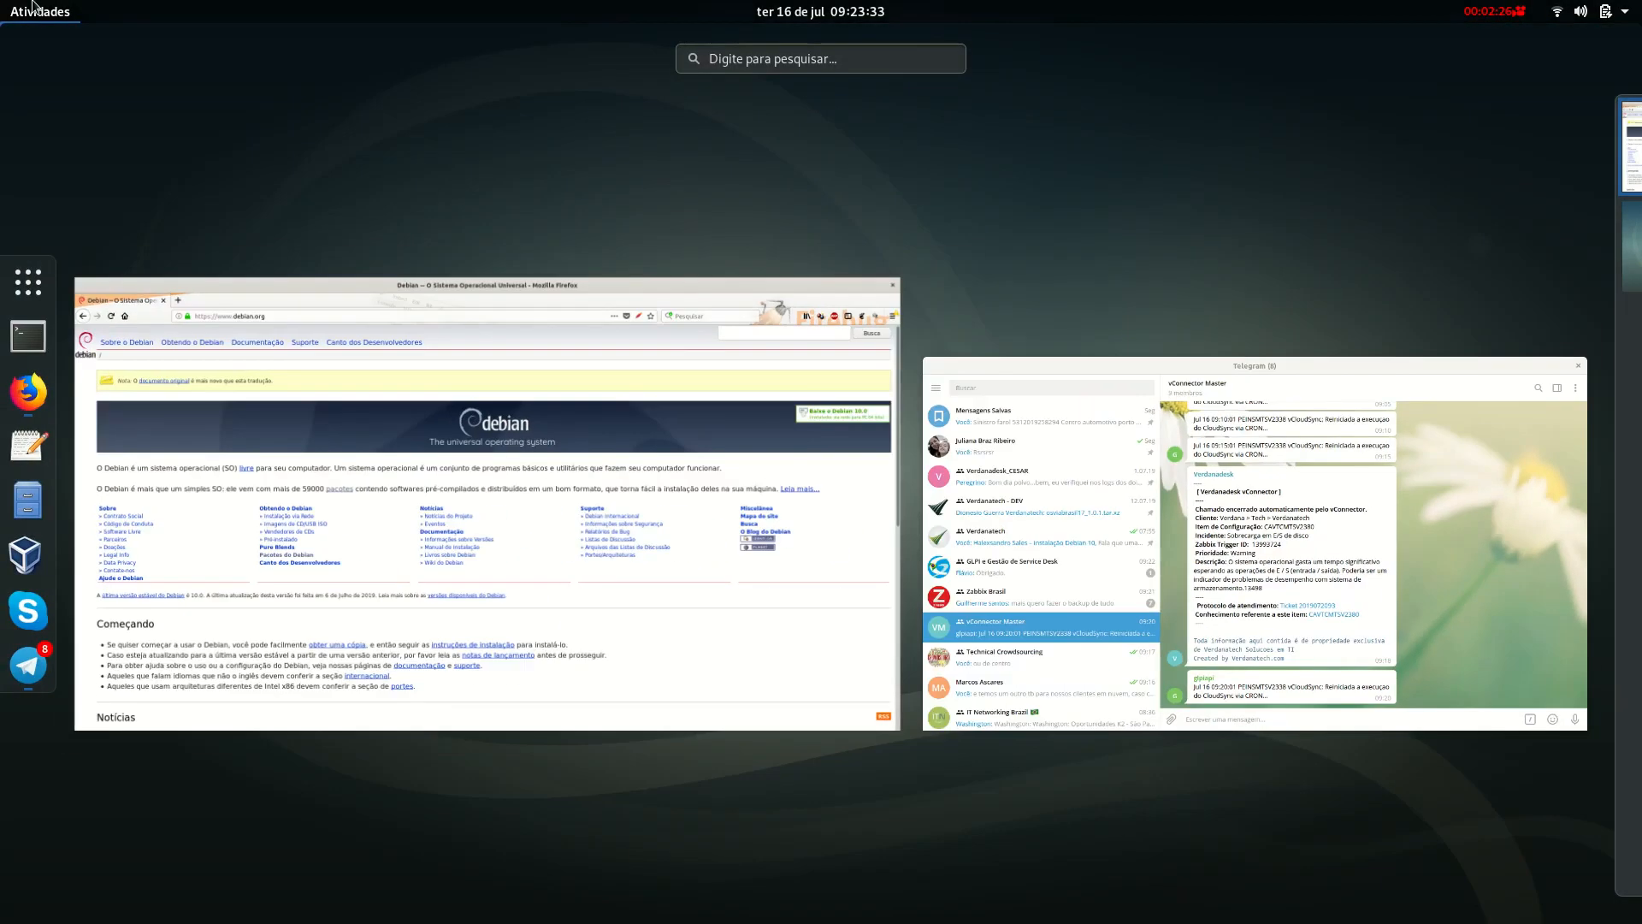
pyautogui.click(1584, 358)
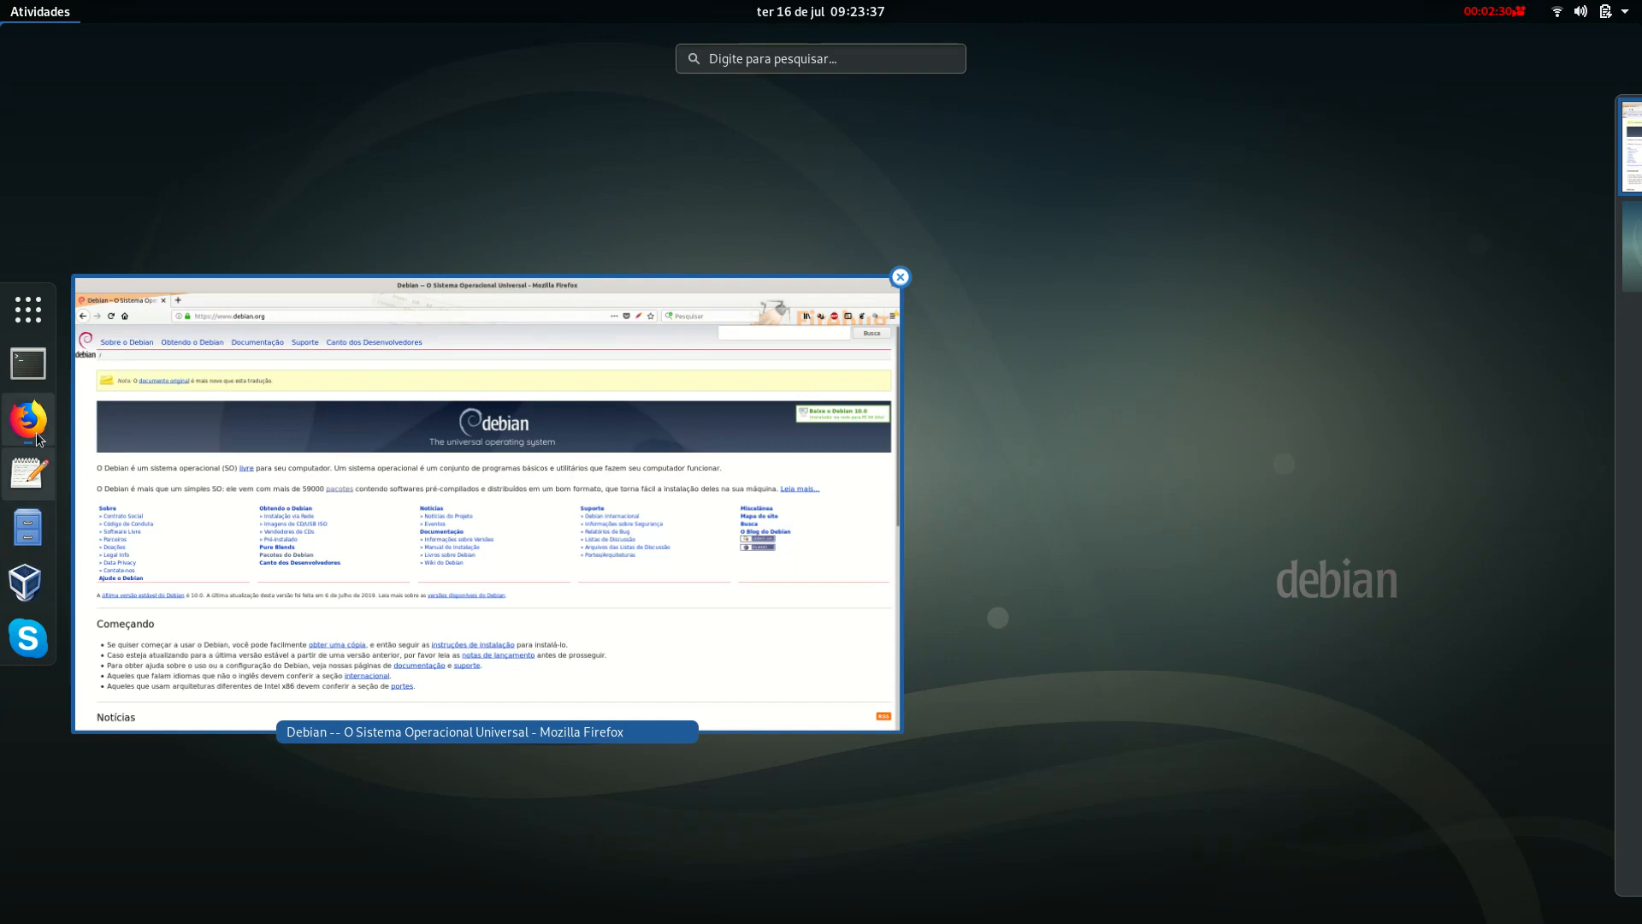
pyautogui.click(27, 583)
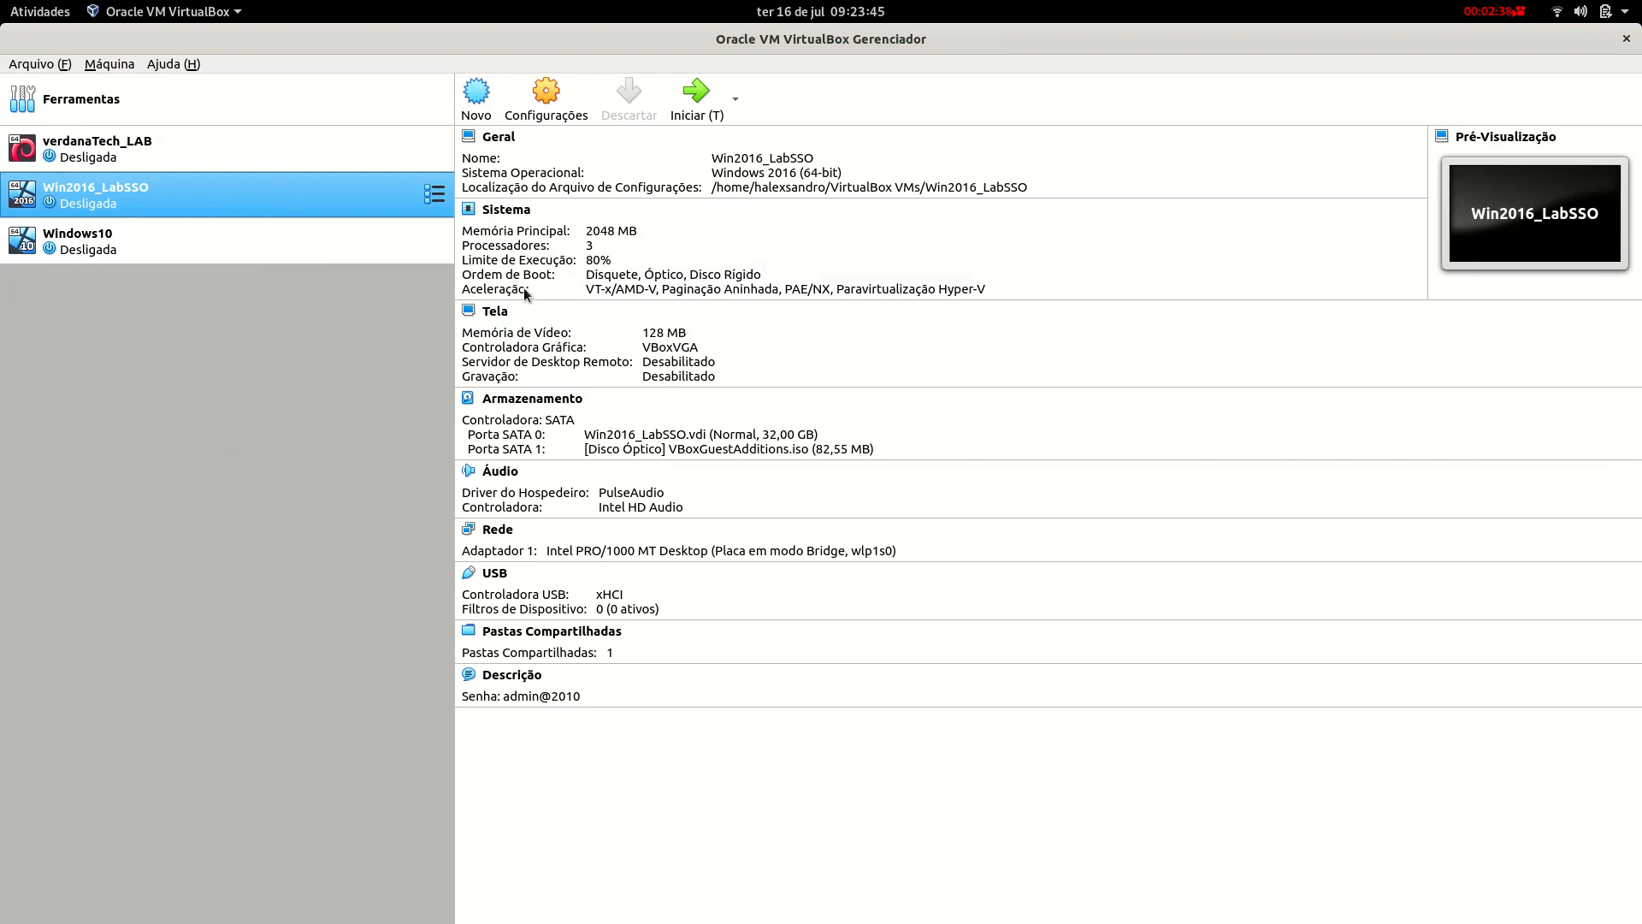
# Name the new machine VerdanatechLAB201907 with type Linux and version Debian (64-bit).
pyautogui.click(479, 96)
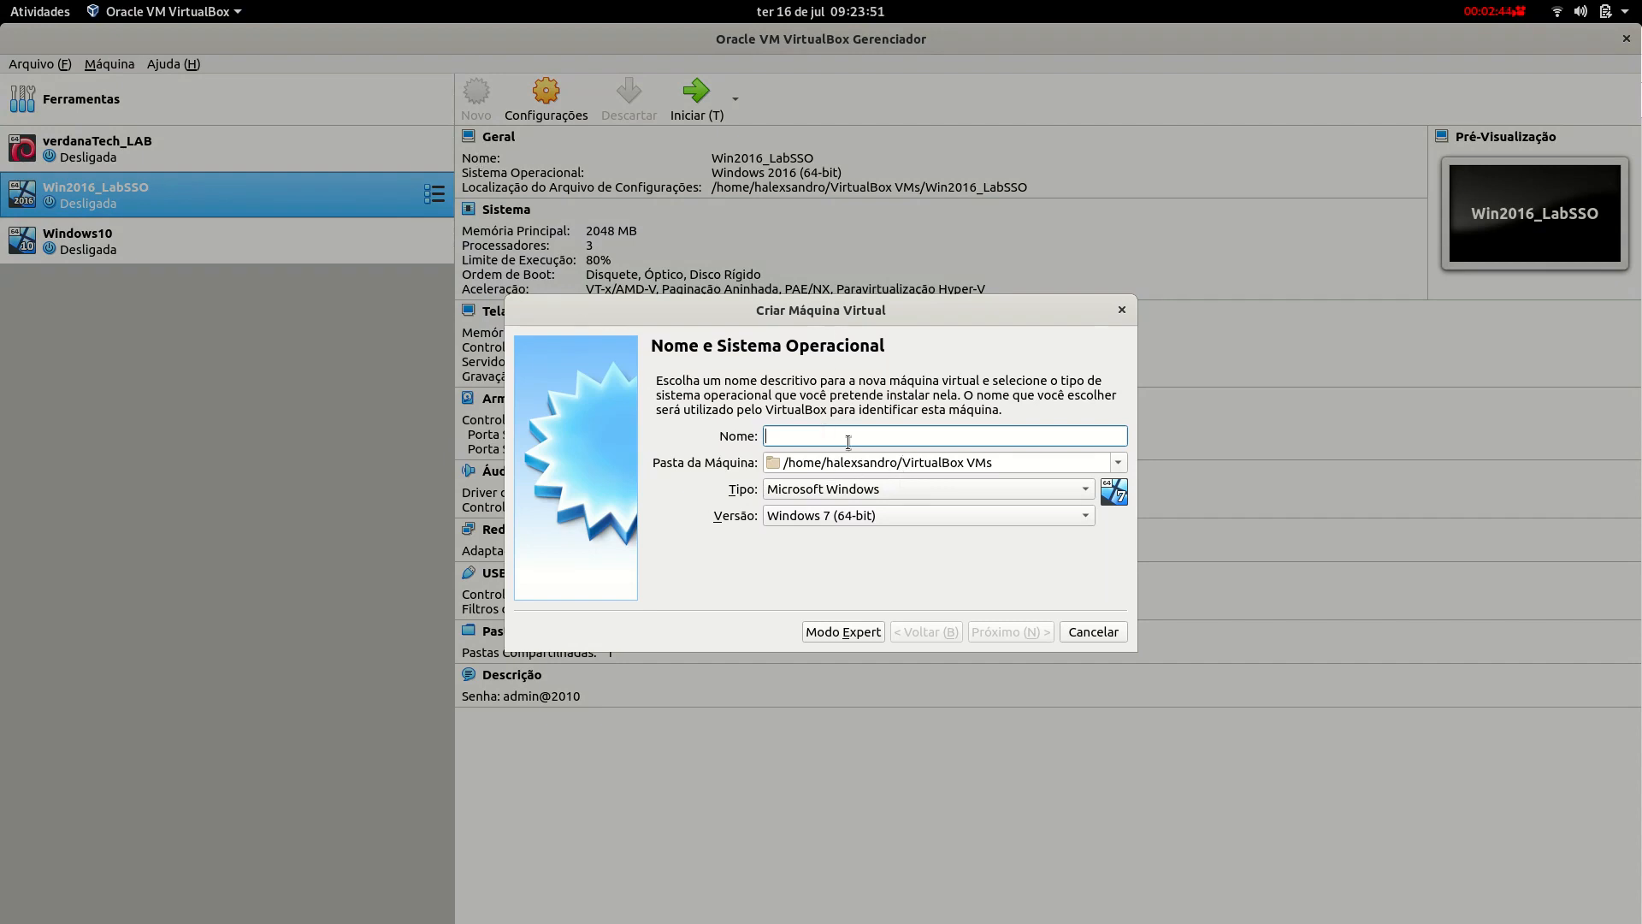
pyautogui.write('VerdanatechLAB')
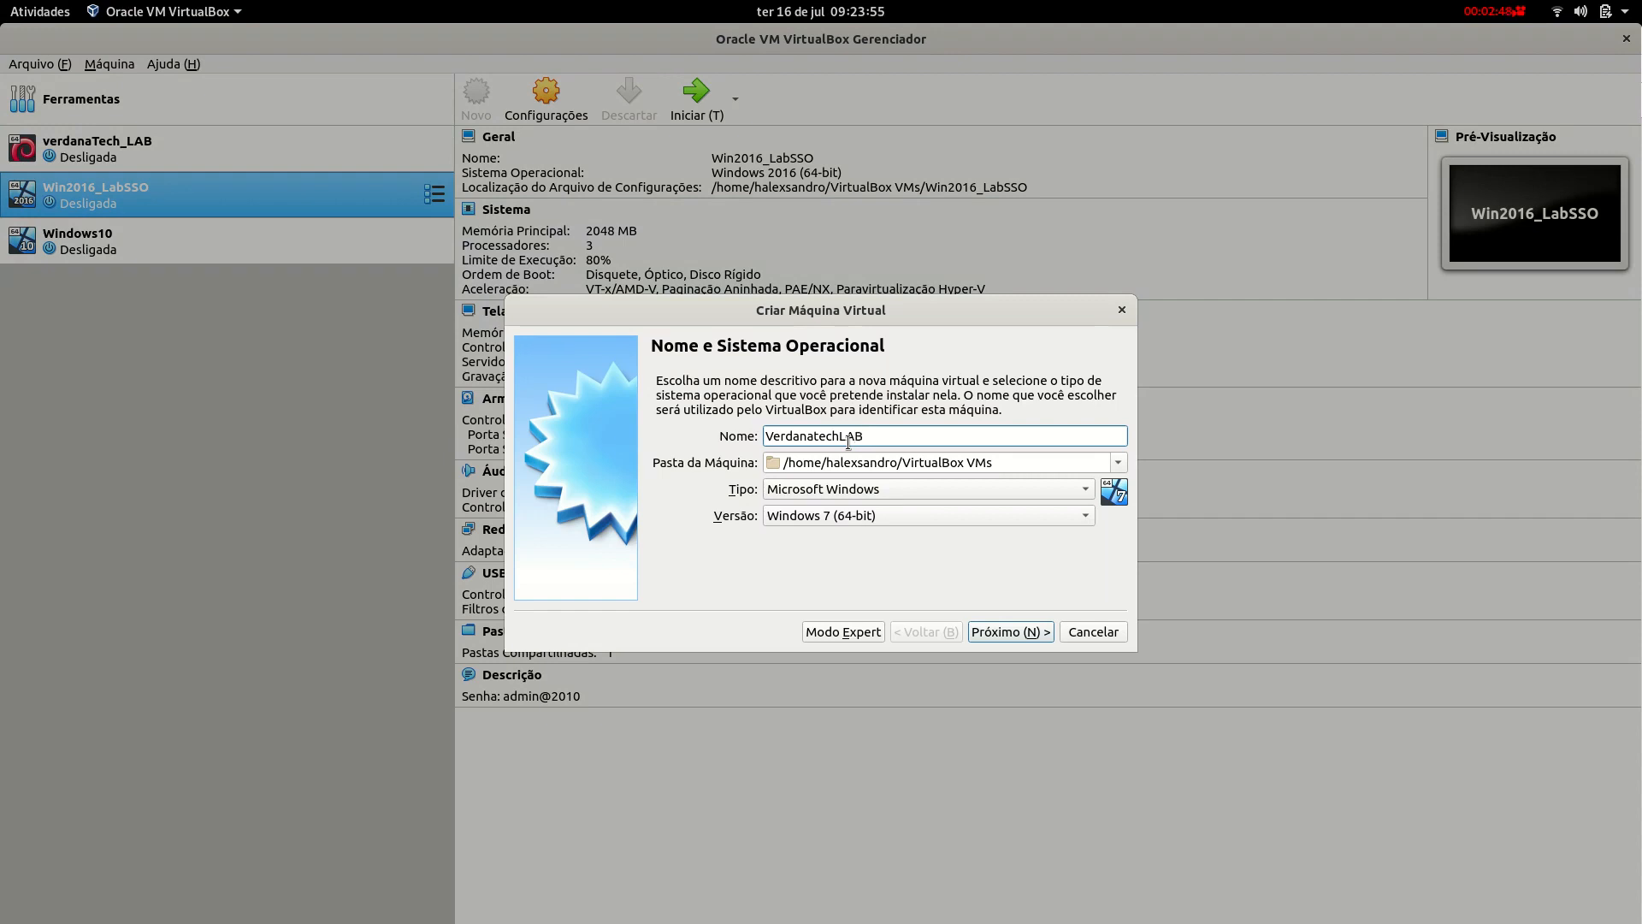
pyautogui.write('201907')
pyautogui.click(870, 491)
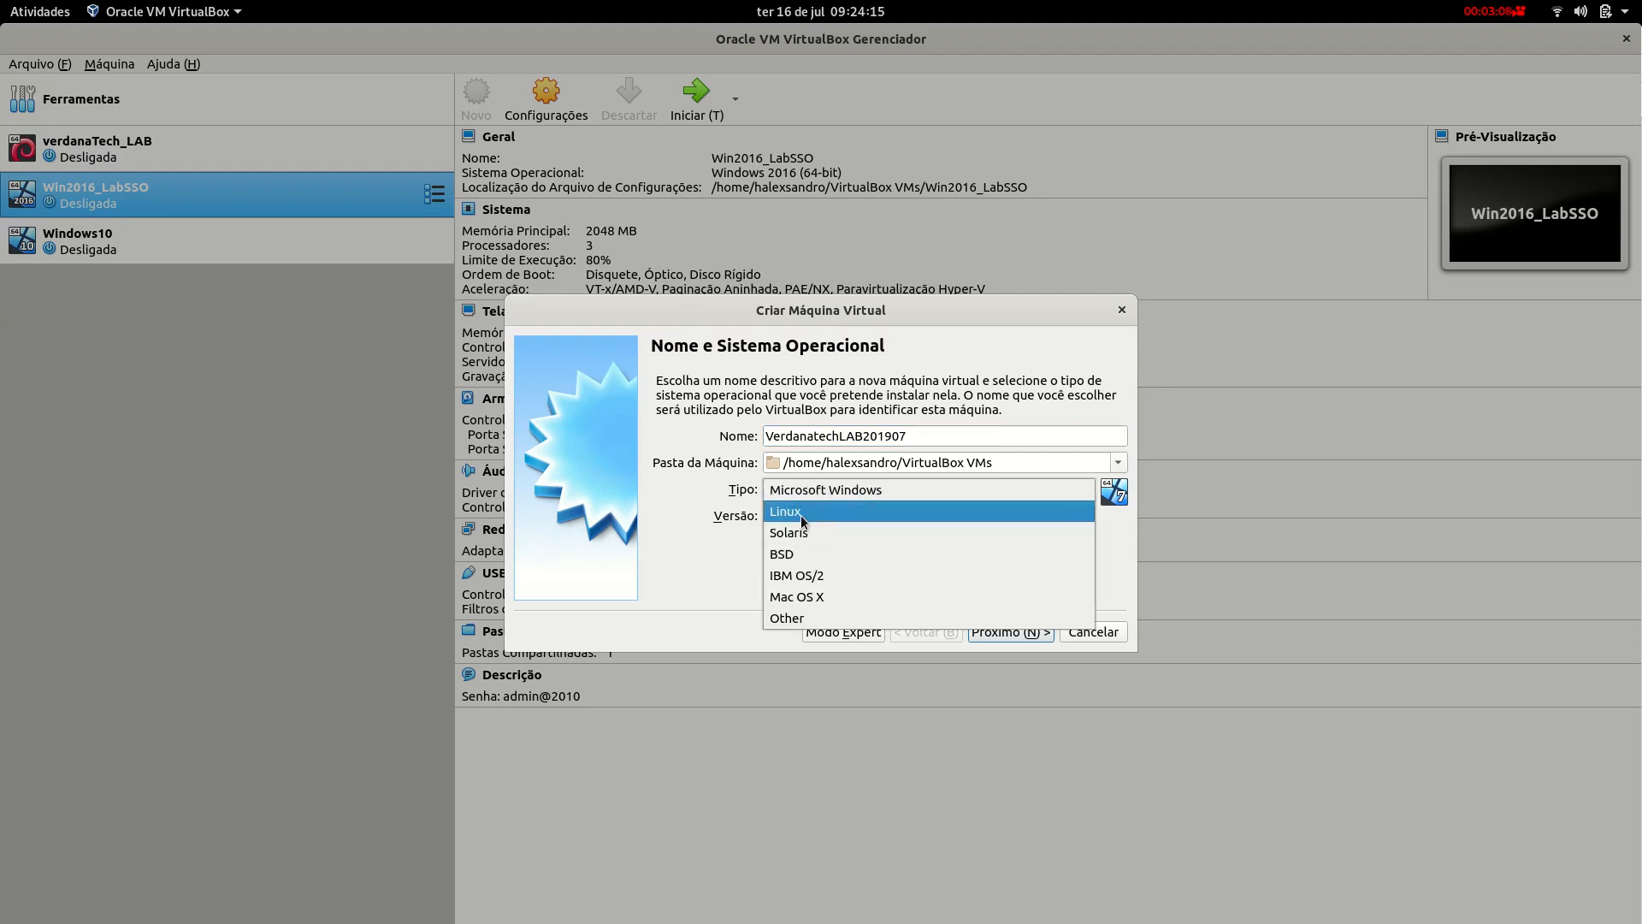
pyautogui.click(800, 515)
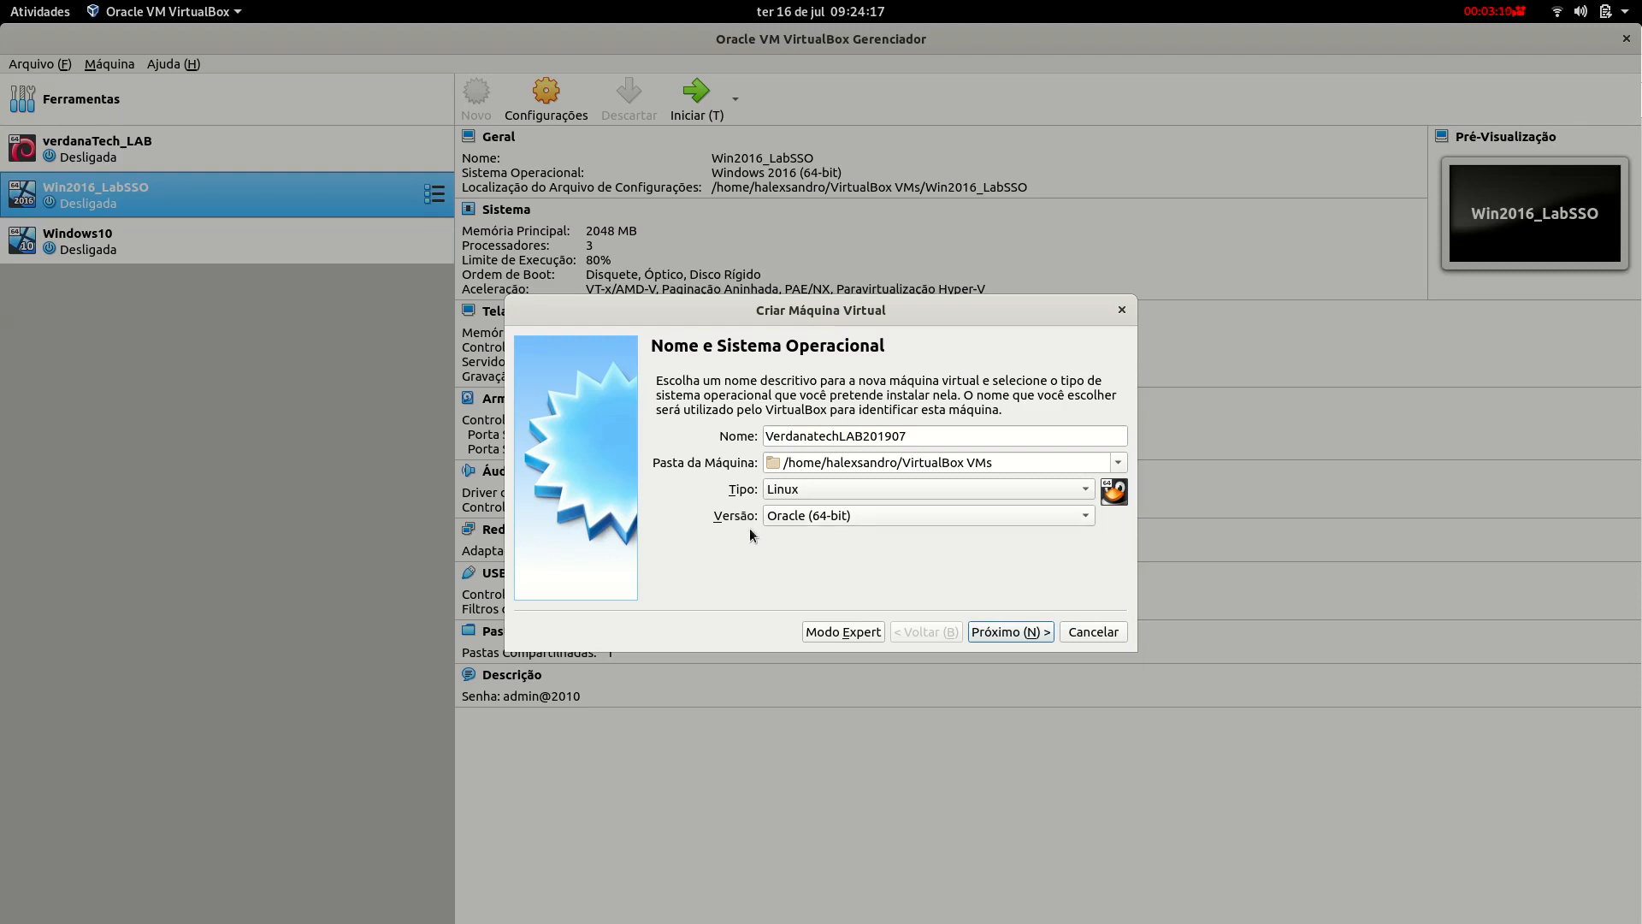
pyautogui.click(772, 520)
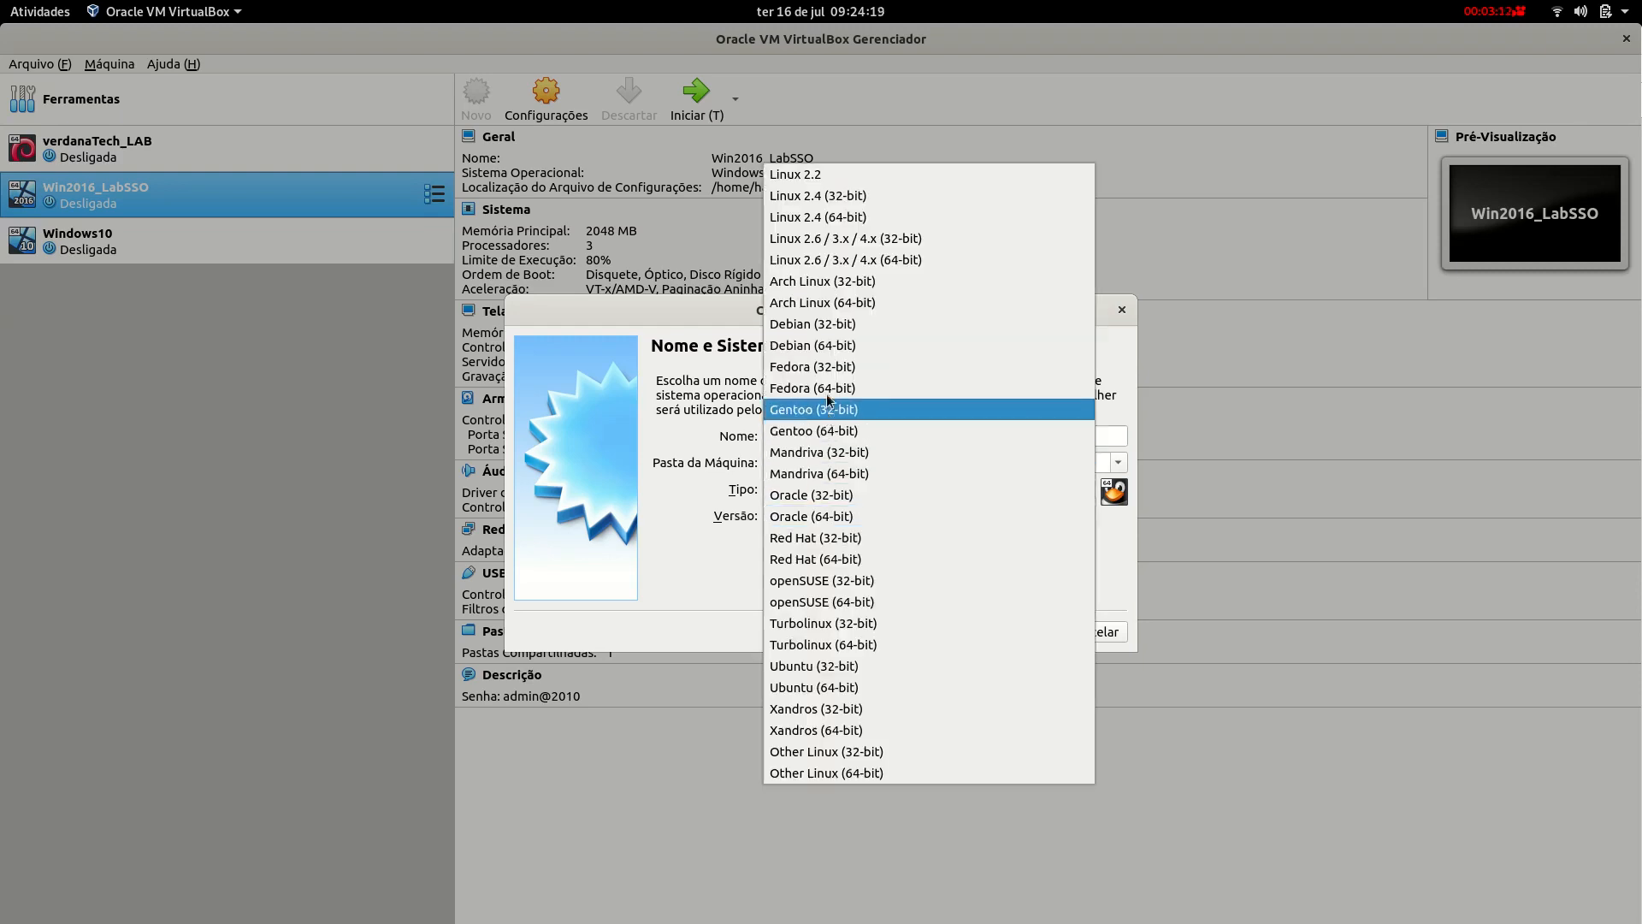
pyautogui.click(849, 354)
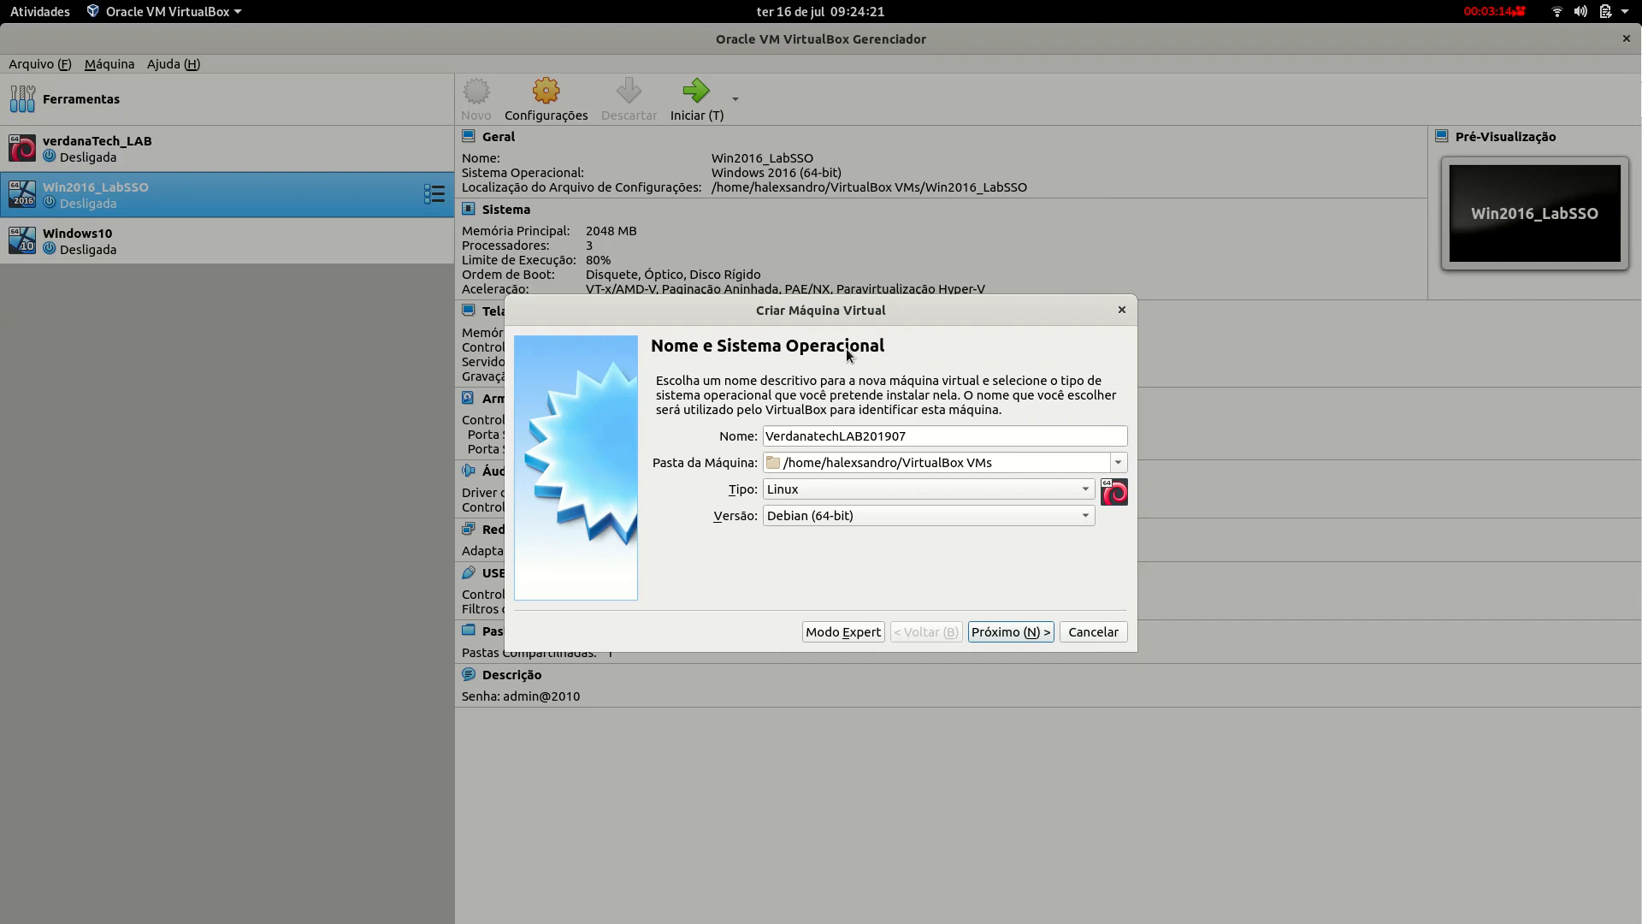
# Keep 1024 MB of memory and choose to create a new virtual hard disk.
pyautogui.click(1015, 634)
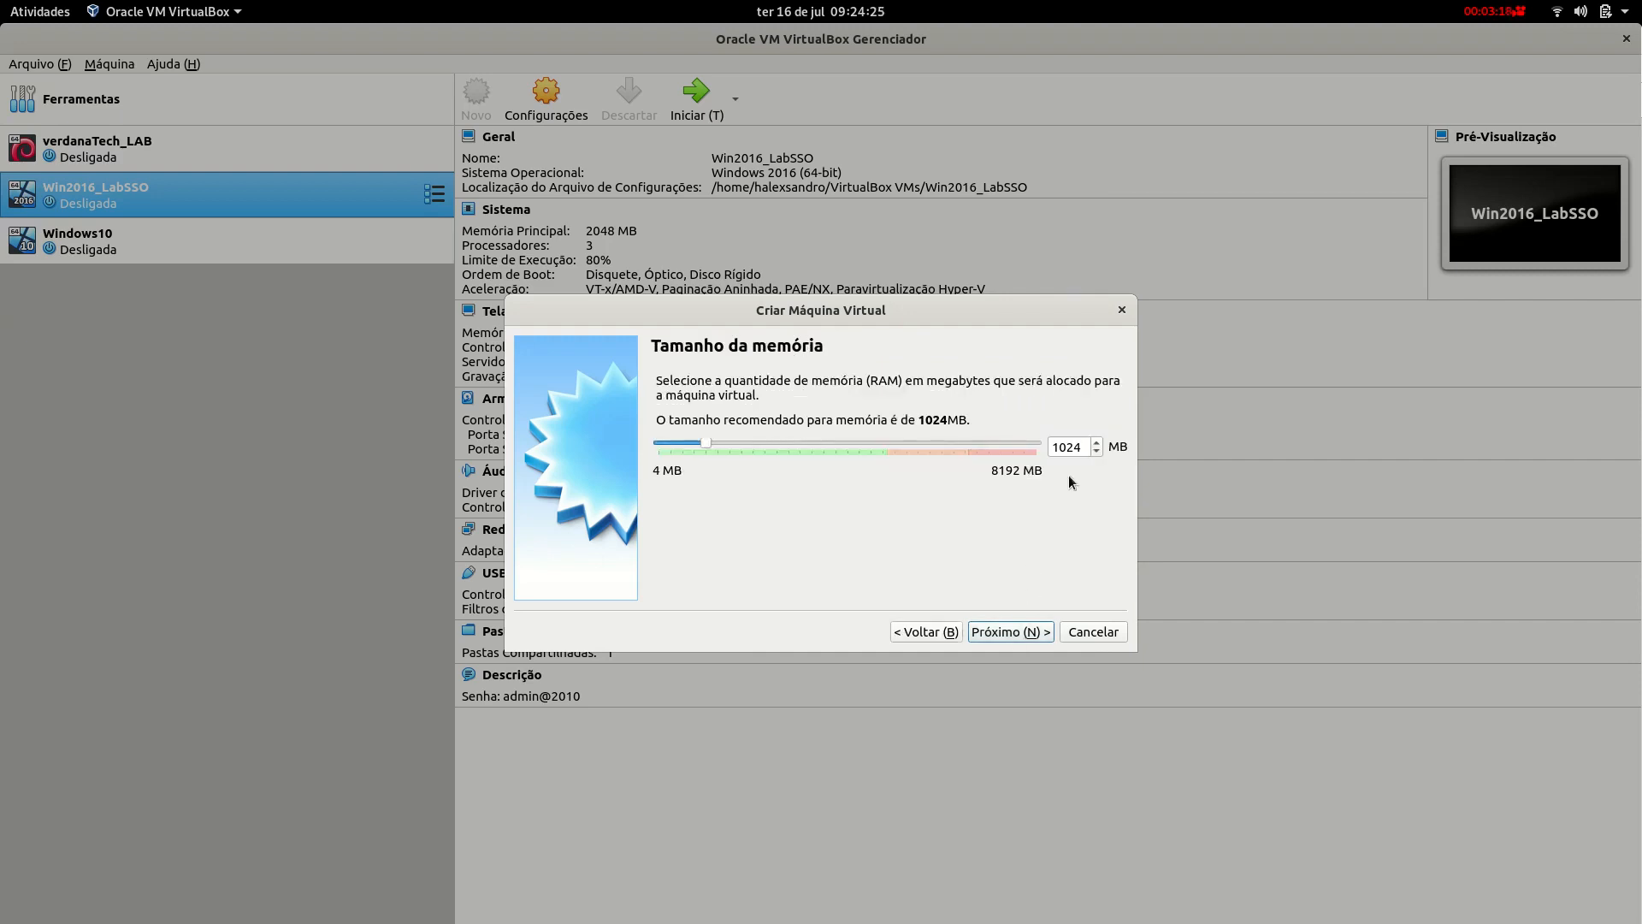
pyautogui.doubleClick(1064, 451)
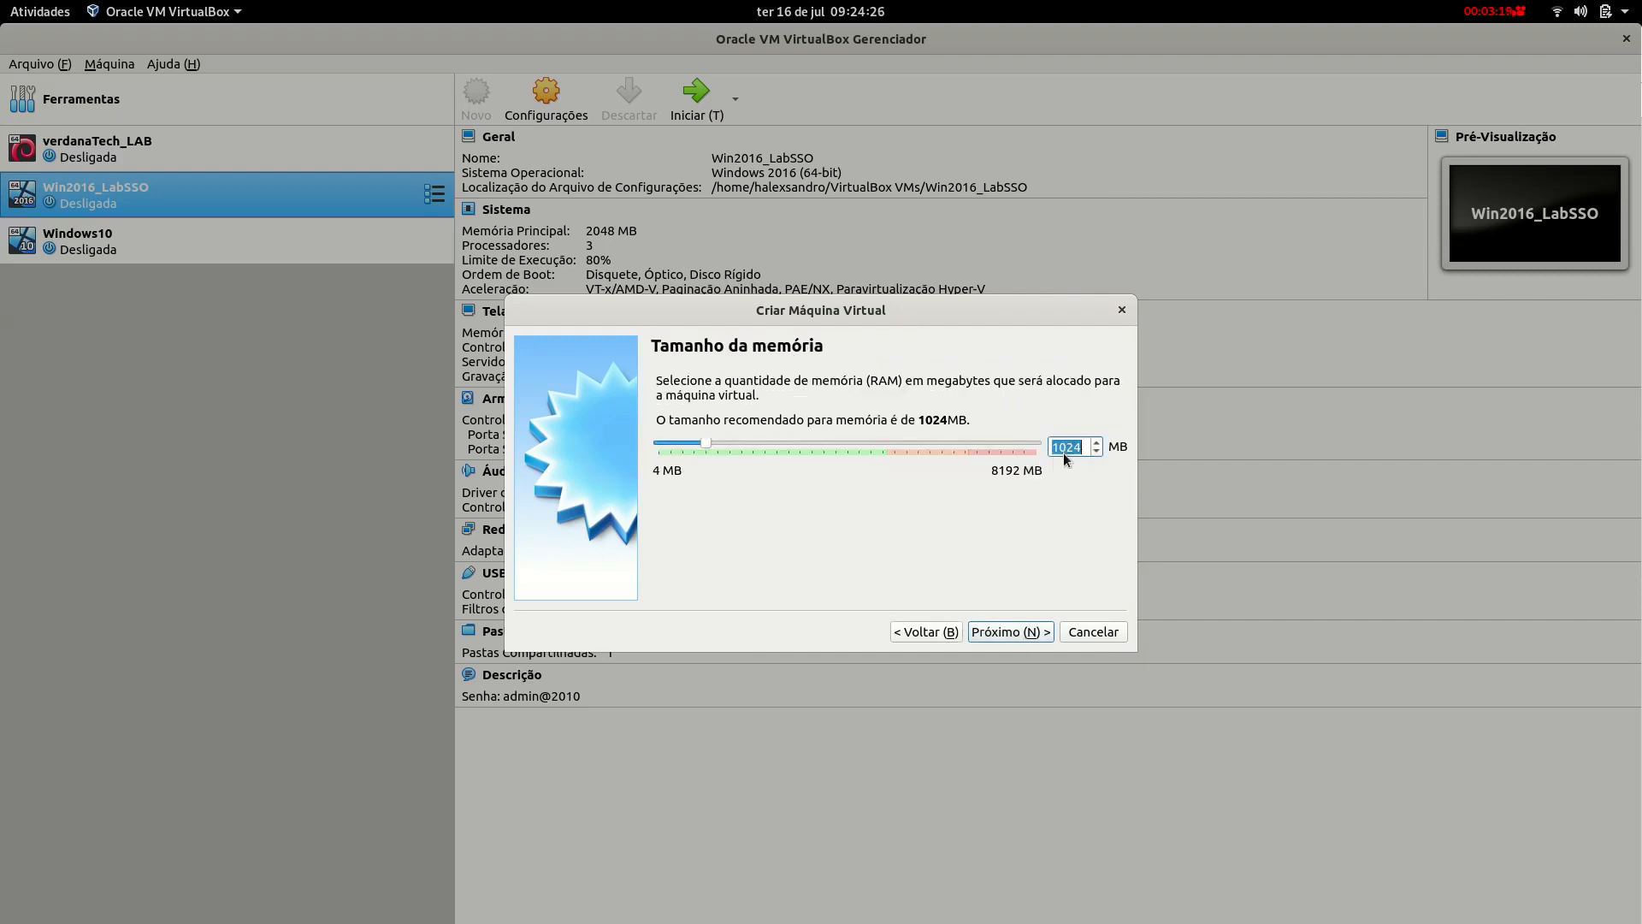
pyautogui.click(1018, 632)
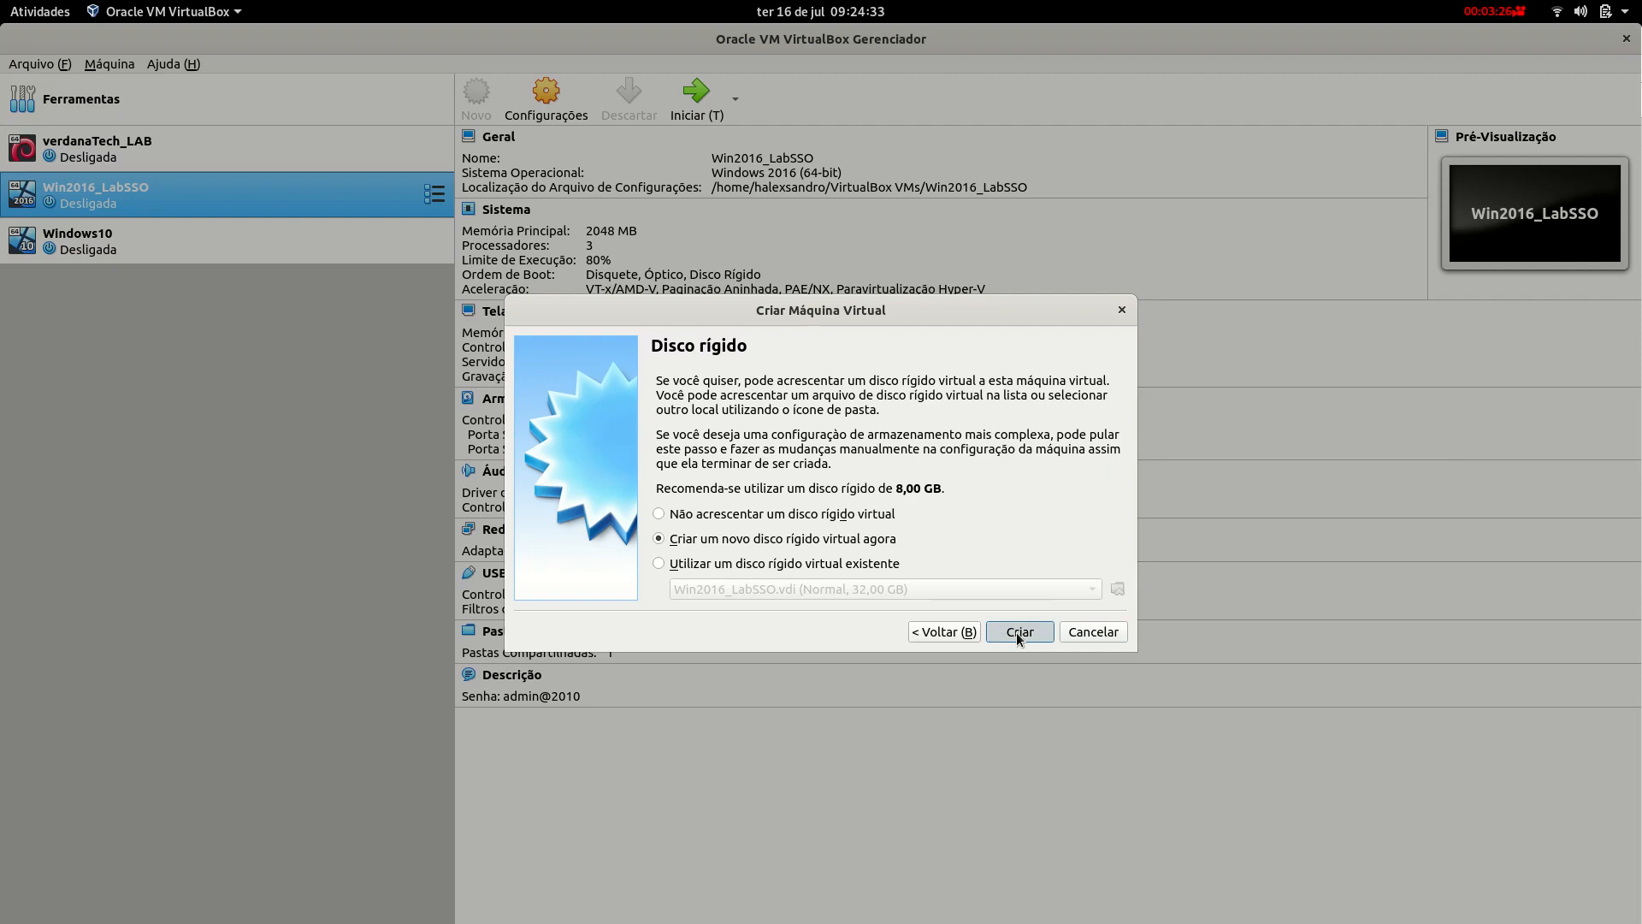
pyautogui.click(1015, 637)
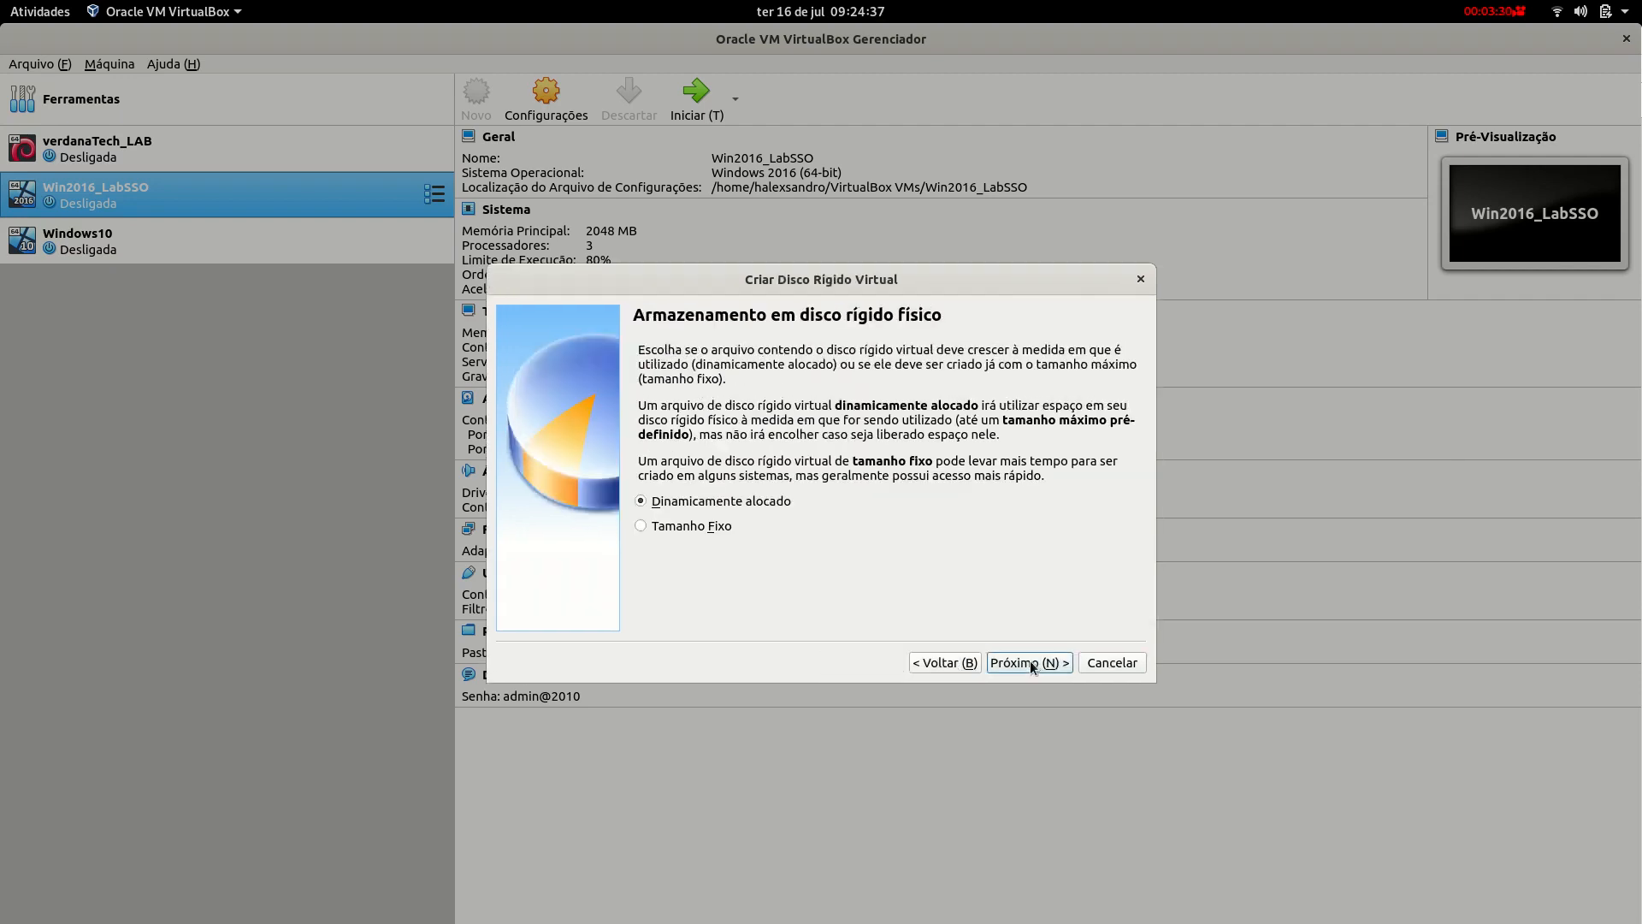
# Create a dynamically allocated 8,00 GB VerdanatechLAB201907.vdi disk for the machine.
pyautogui.click(1028, 664)
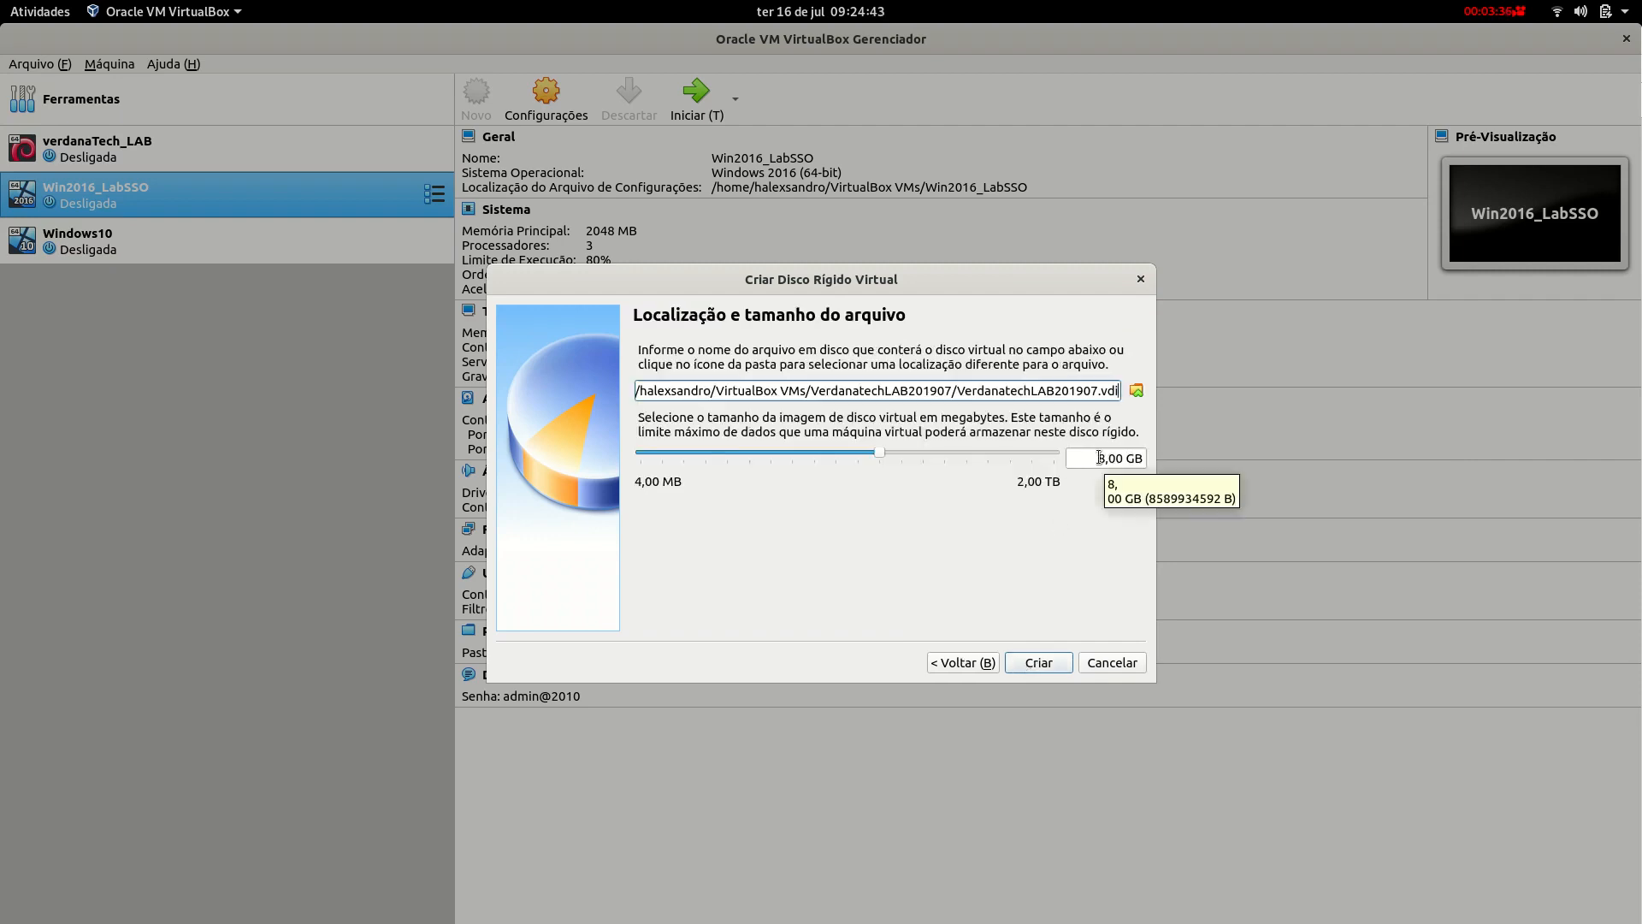
pyautogui.click(1100, 458)
pyautogui.moveTo(1100, 458); pyautogui.dragTo(1103, 458)
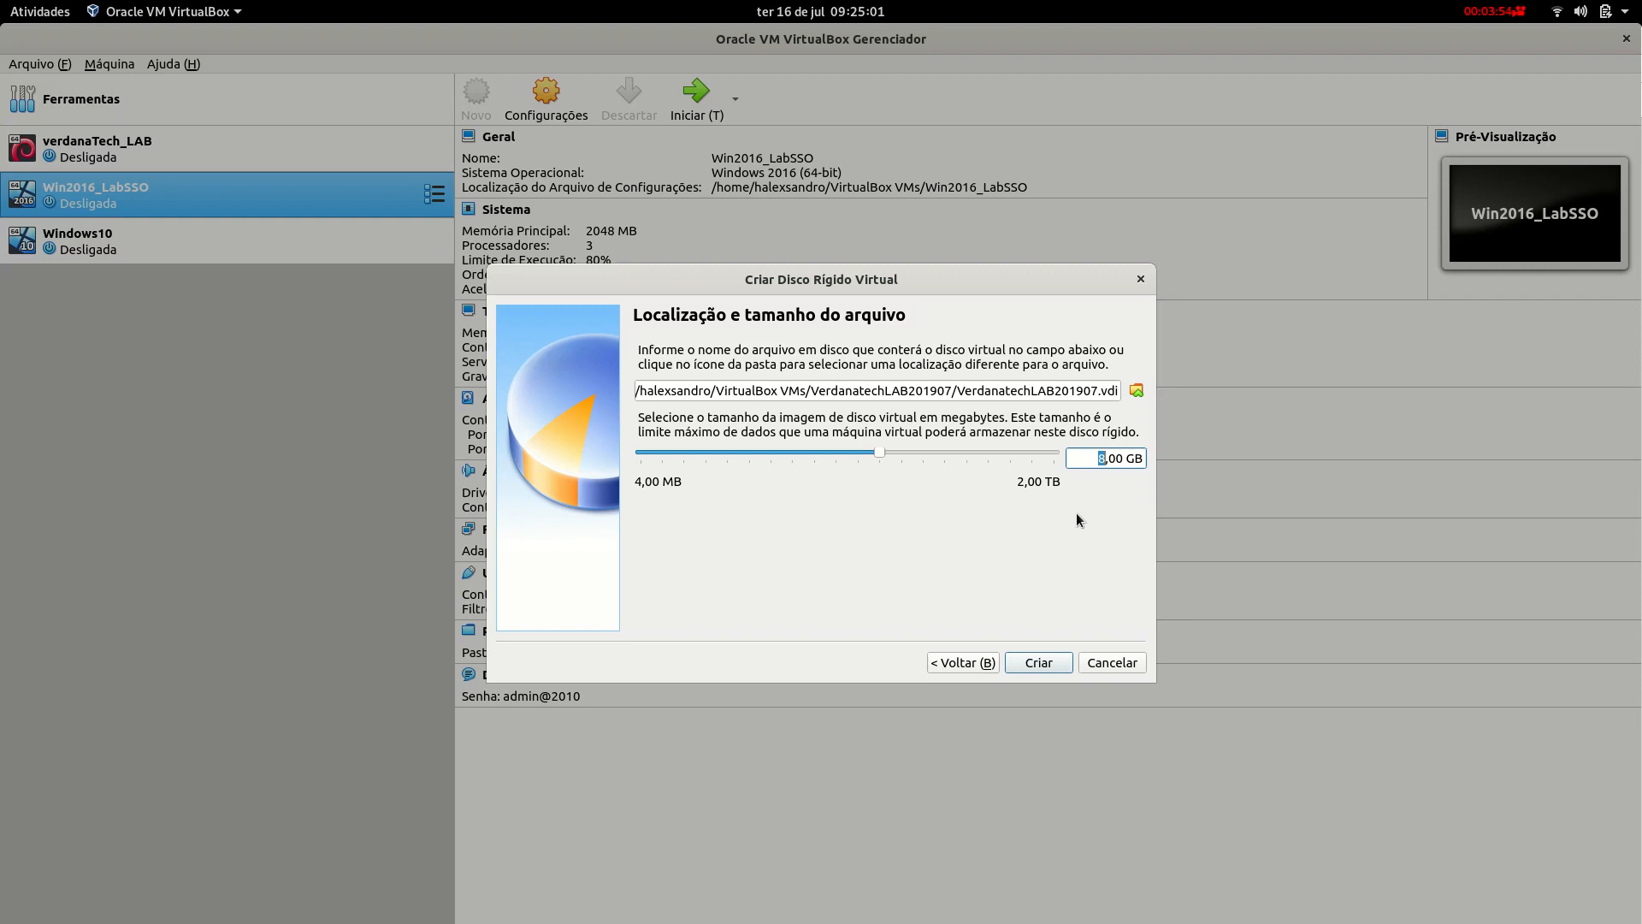
pyautogui.click(1094, 464)
pyautogui.click(1042, 663)
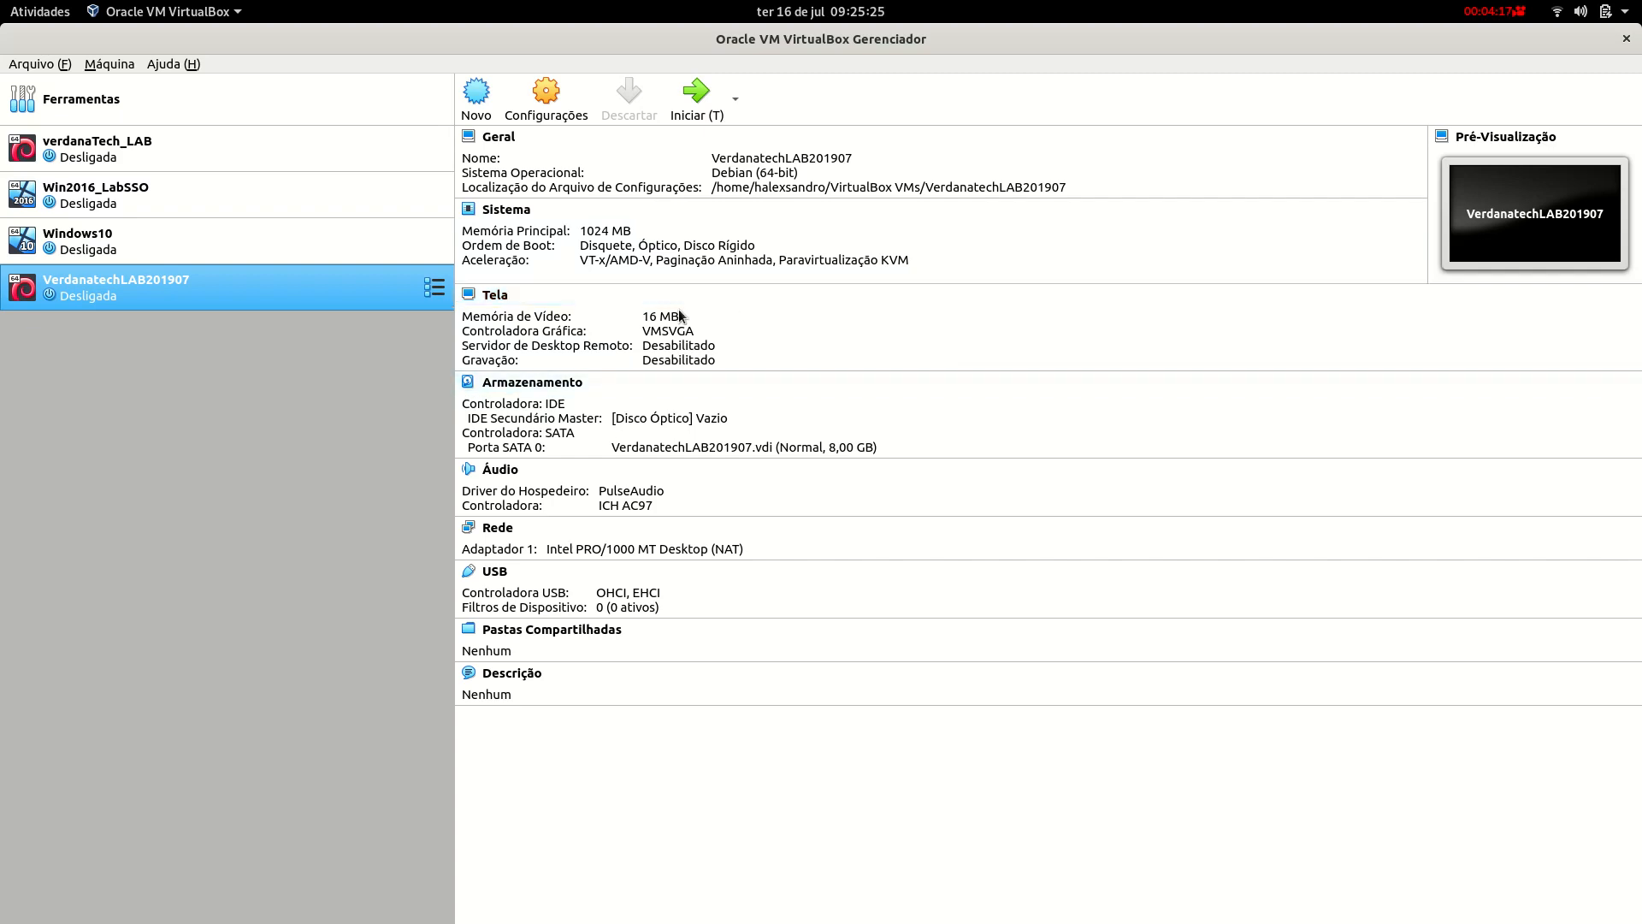
pyautogui.rightClick(236, 283)
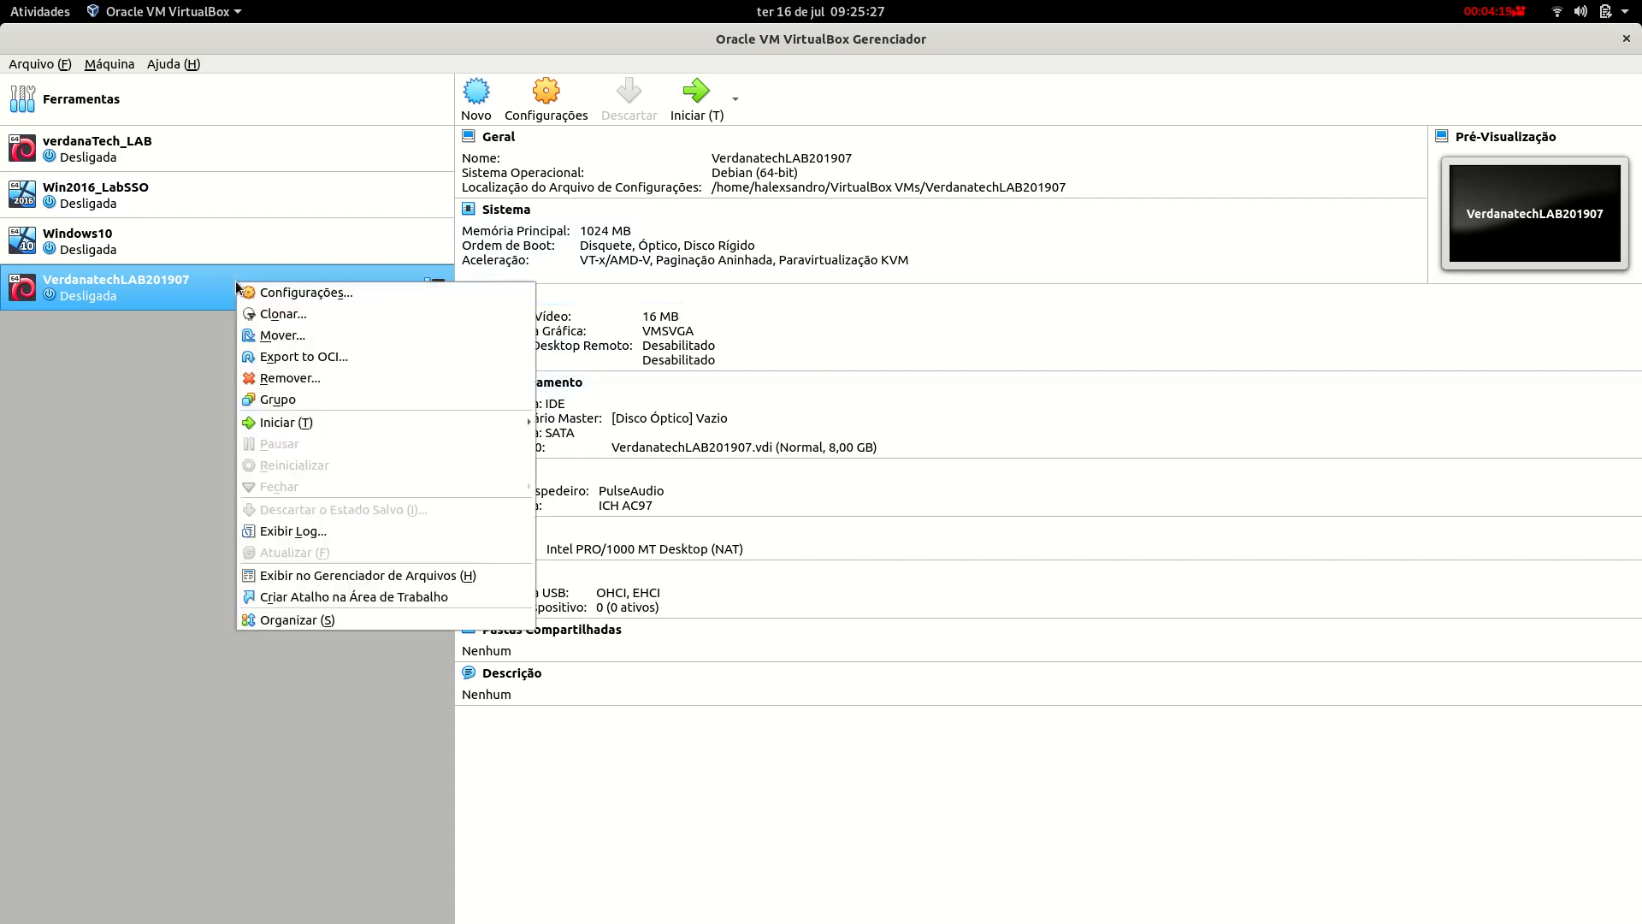
# Load debian-10.0.0-amd64-netinst.iso from Downloads into the empty optical drive and save the storage settings.
pyautogui.click(308, 294)
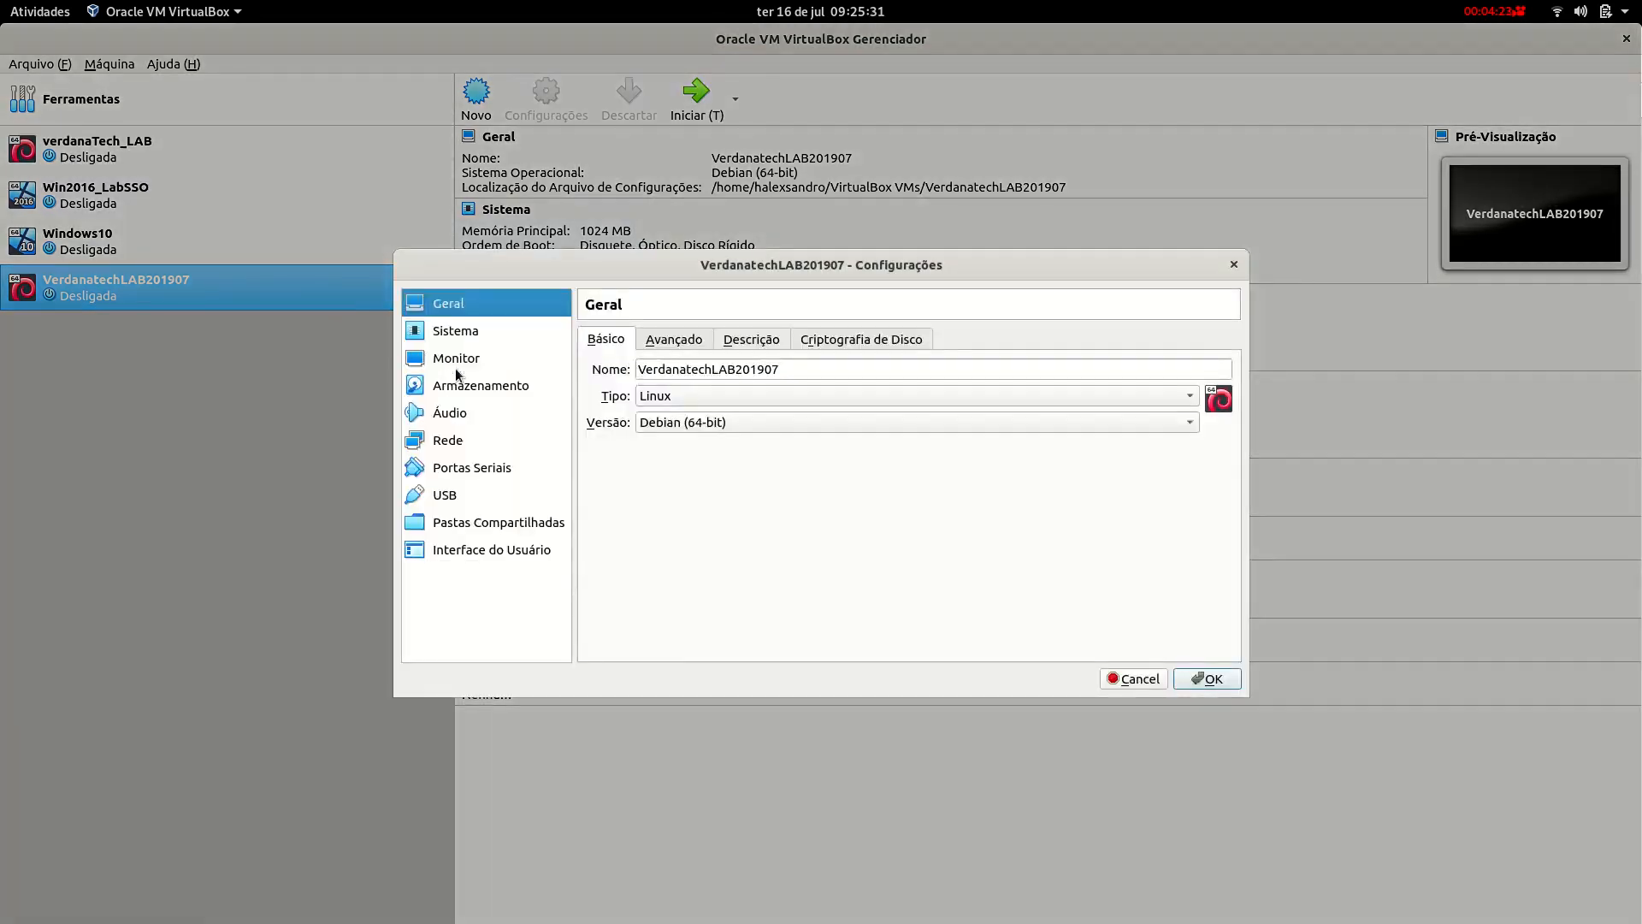
pyautogui.click(462, 386)
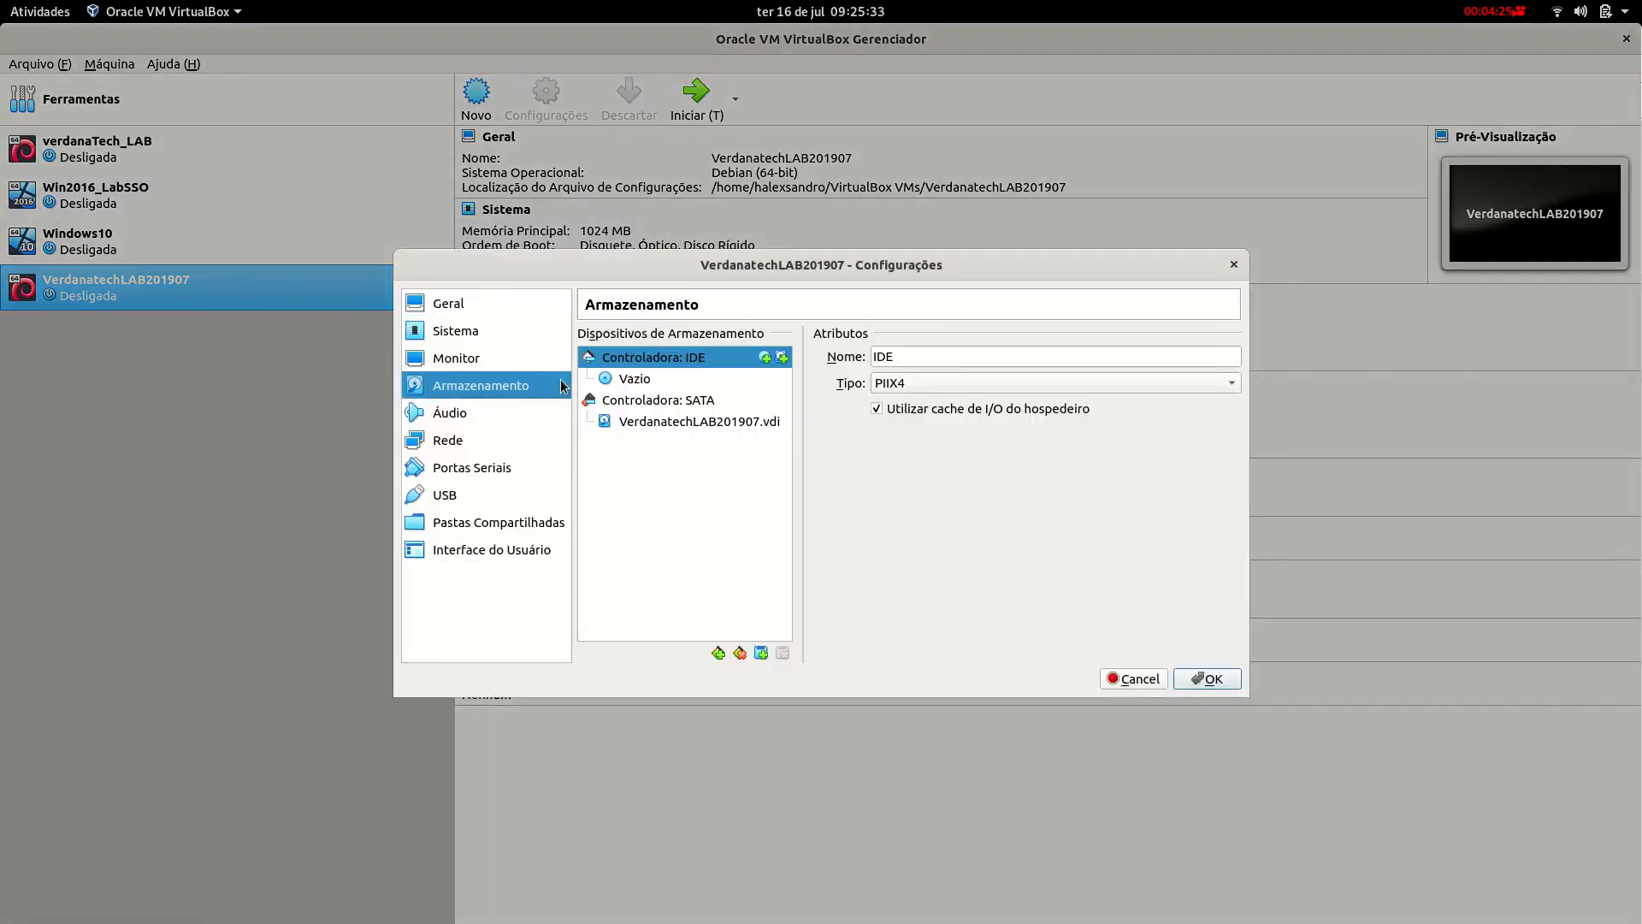
pyautogui.click(624, 380)
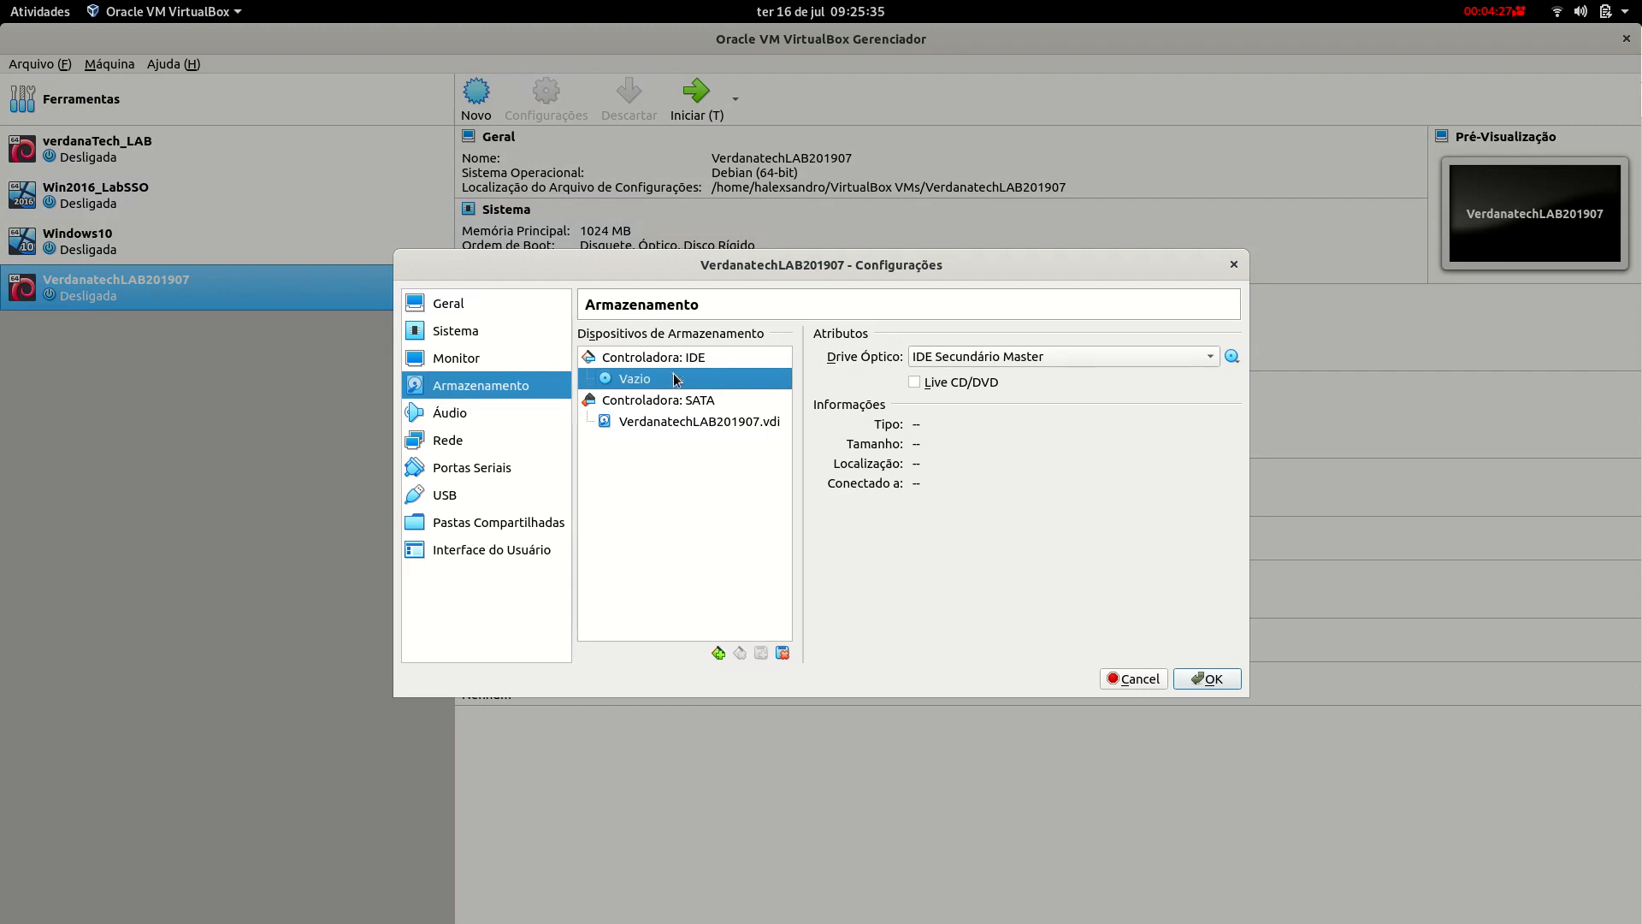
pyautogui.click(1231, 356)
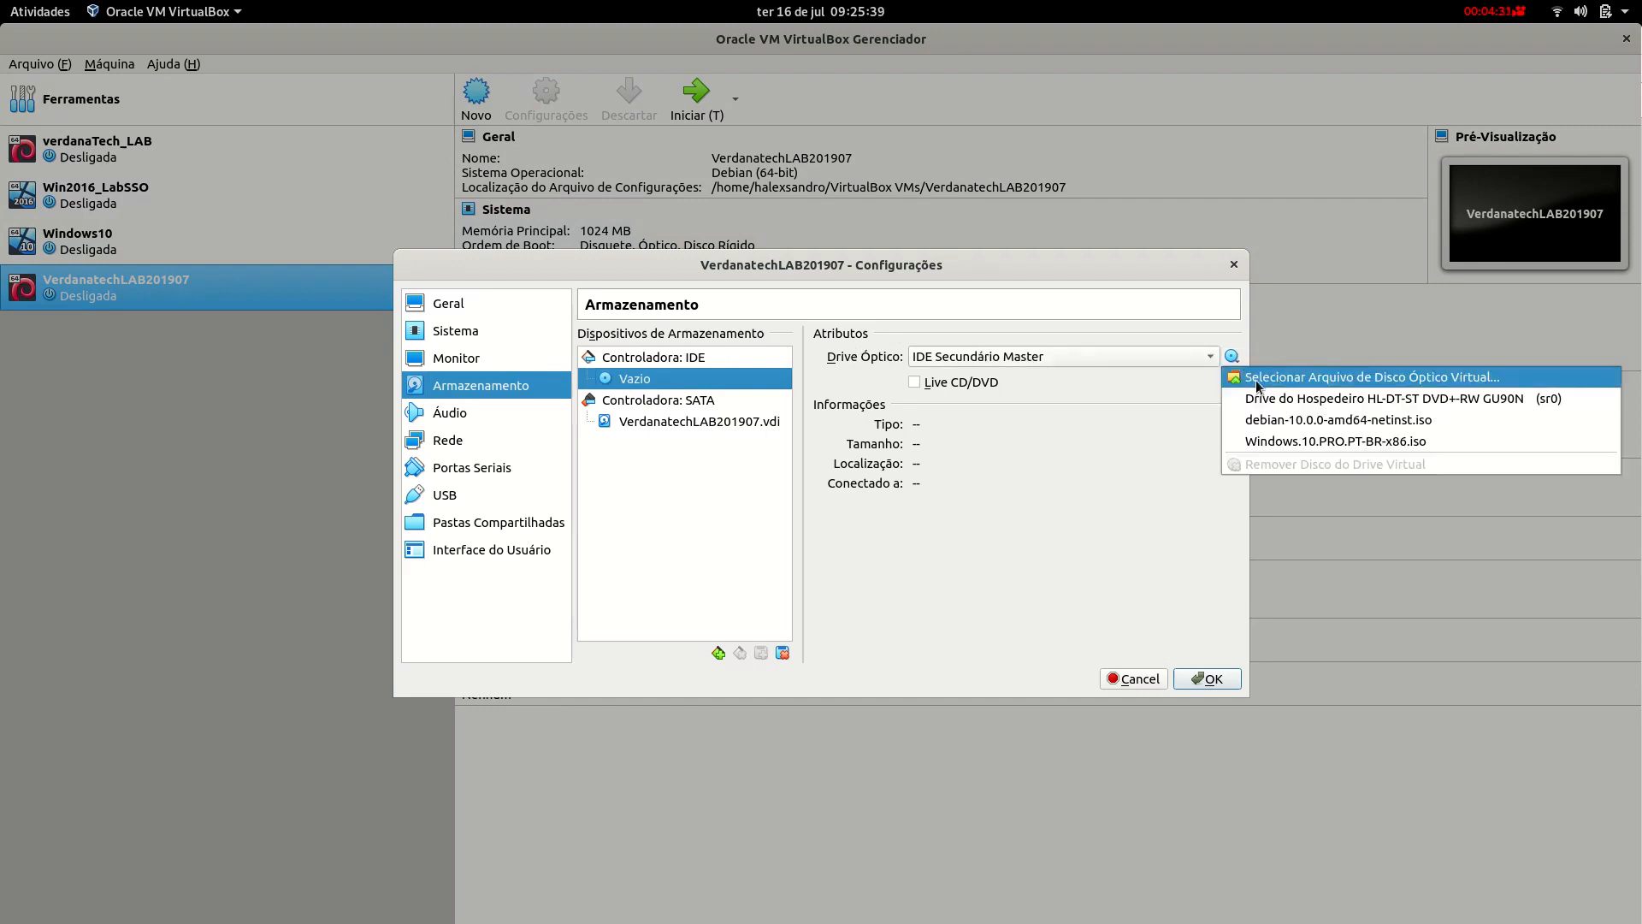
pyautogui.click(1363, 376)
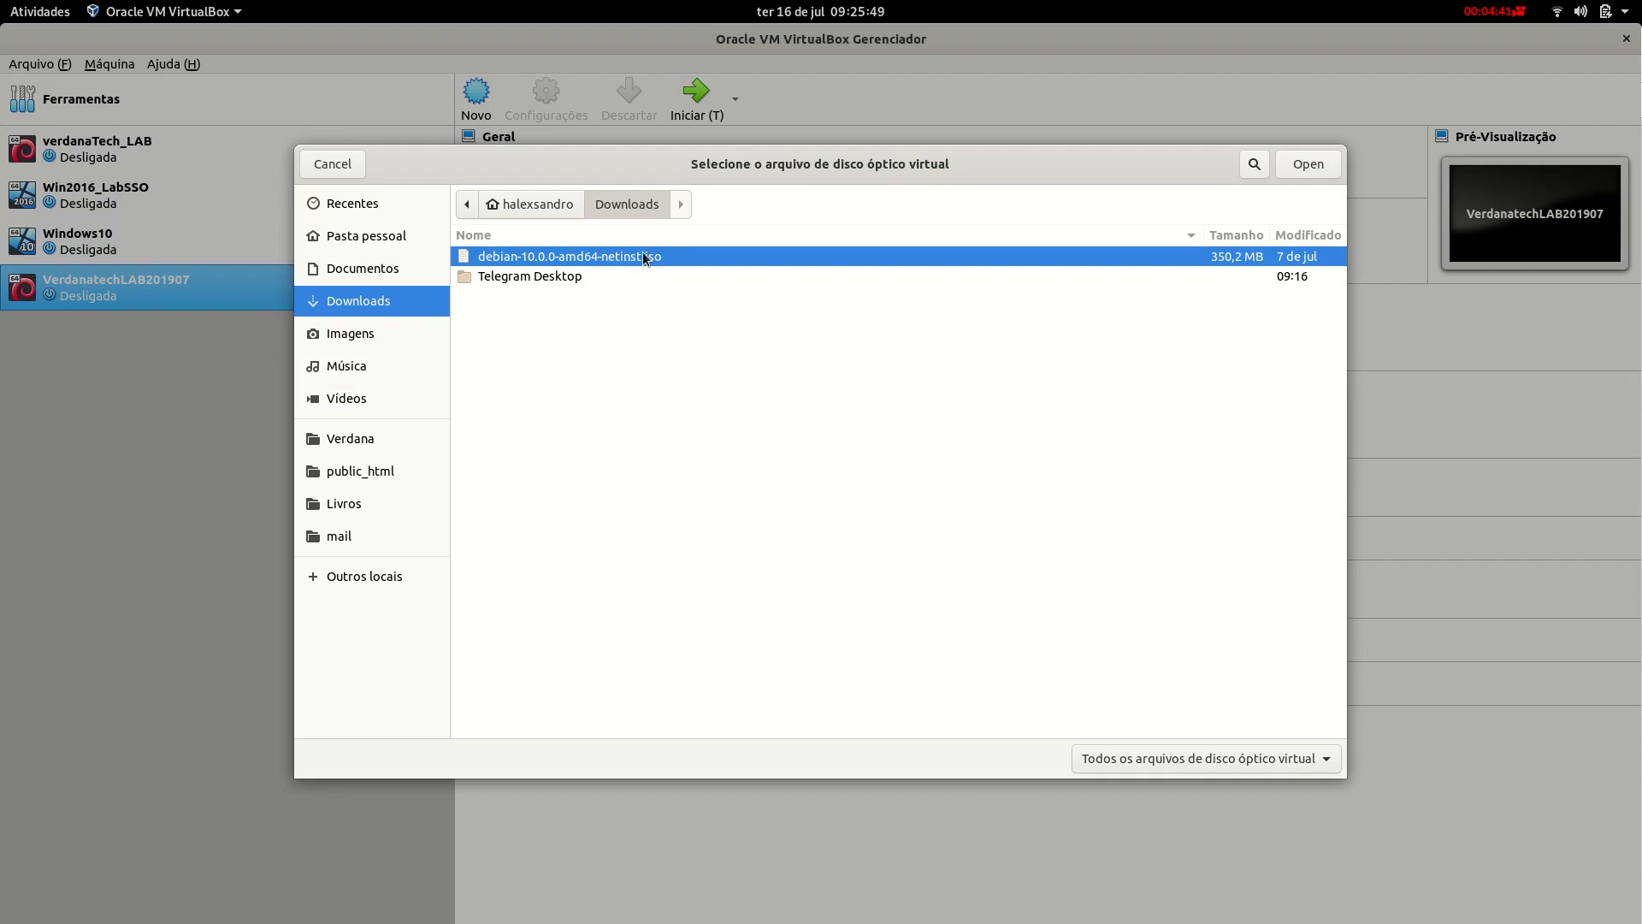
pyautogui.doubleClick(559, 256)
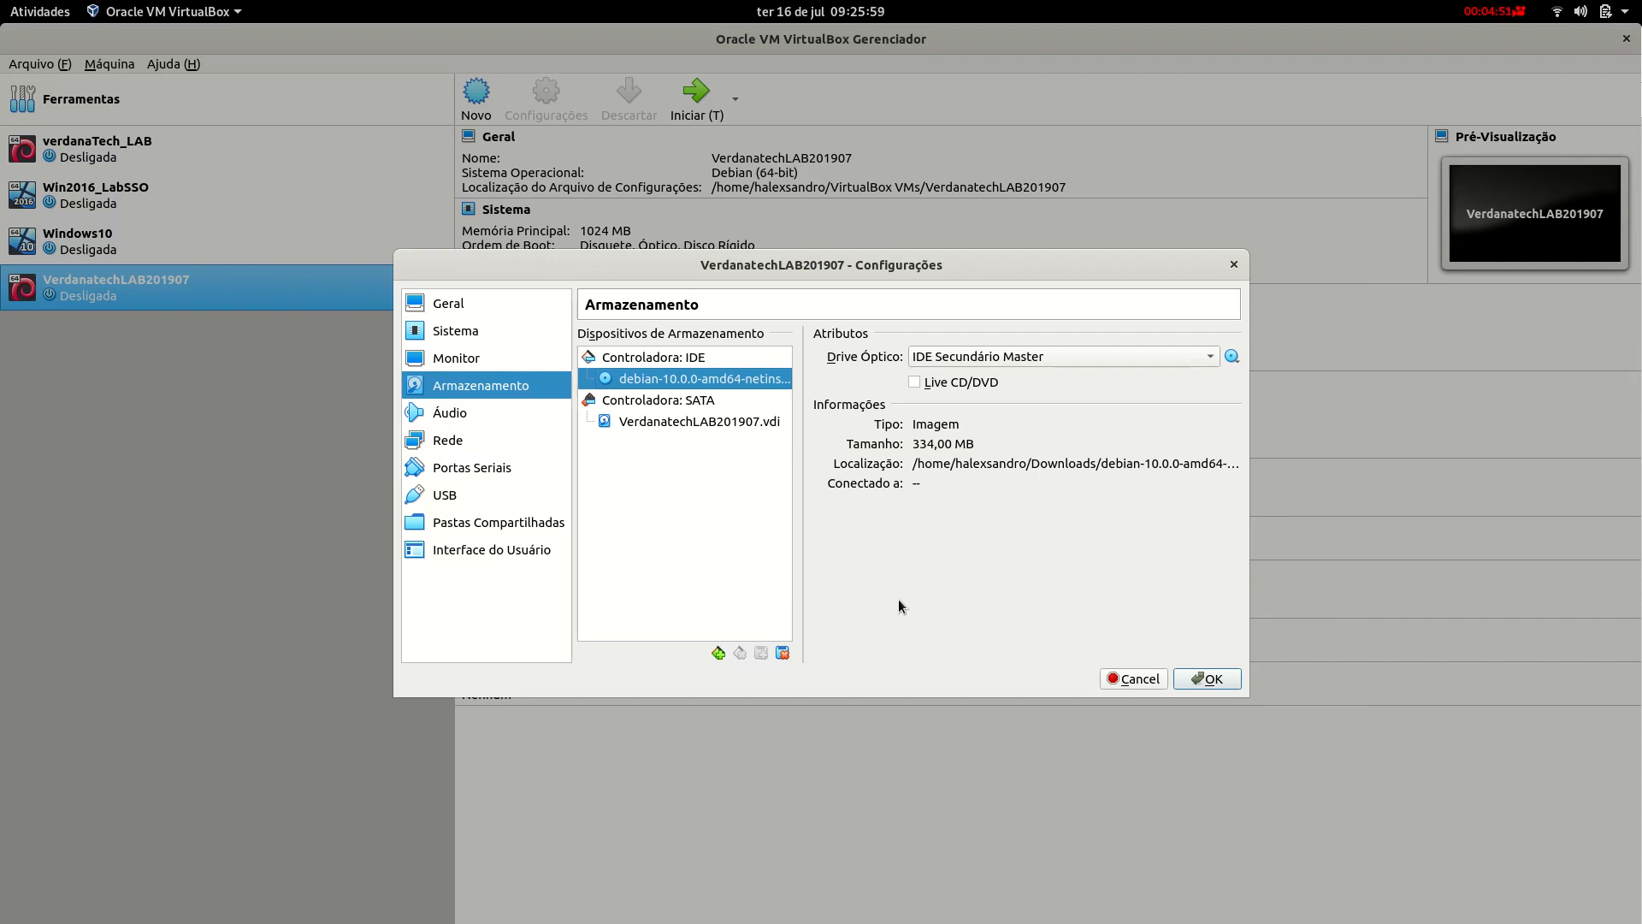
pyautogui.click(1208, 675)
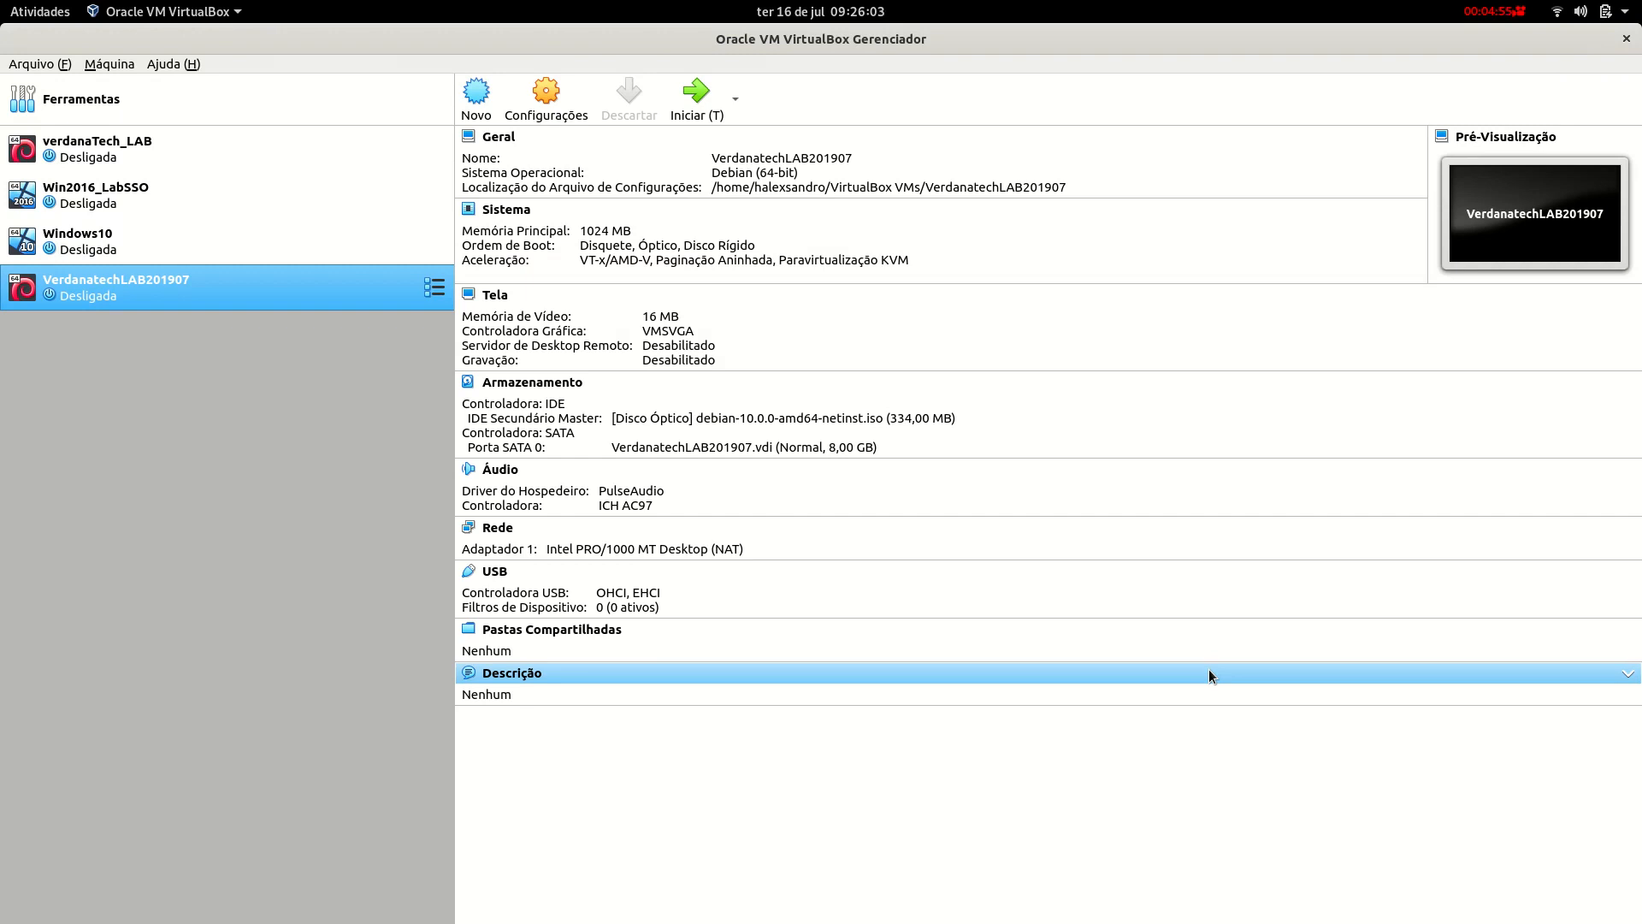
# Start VerdanatechLAB201907, close Firefox, and boot the 'Graphical install' entry of the Debian menu.
pyautogui.click(698, 109)
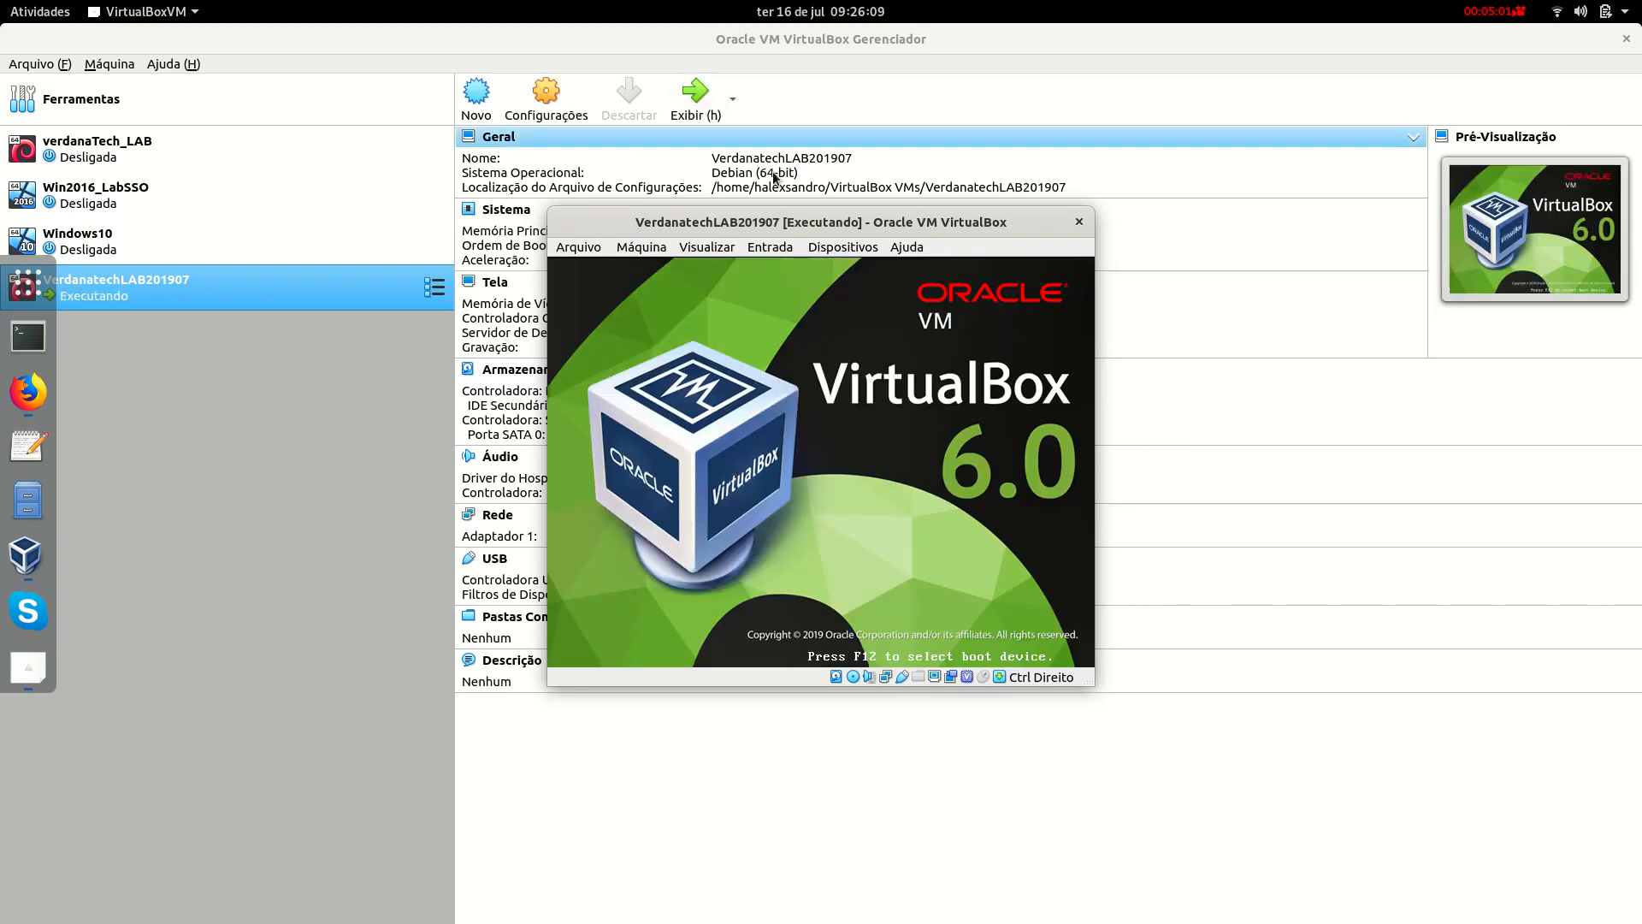
pyautogui.click(1626, 38)
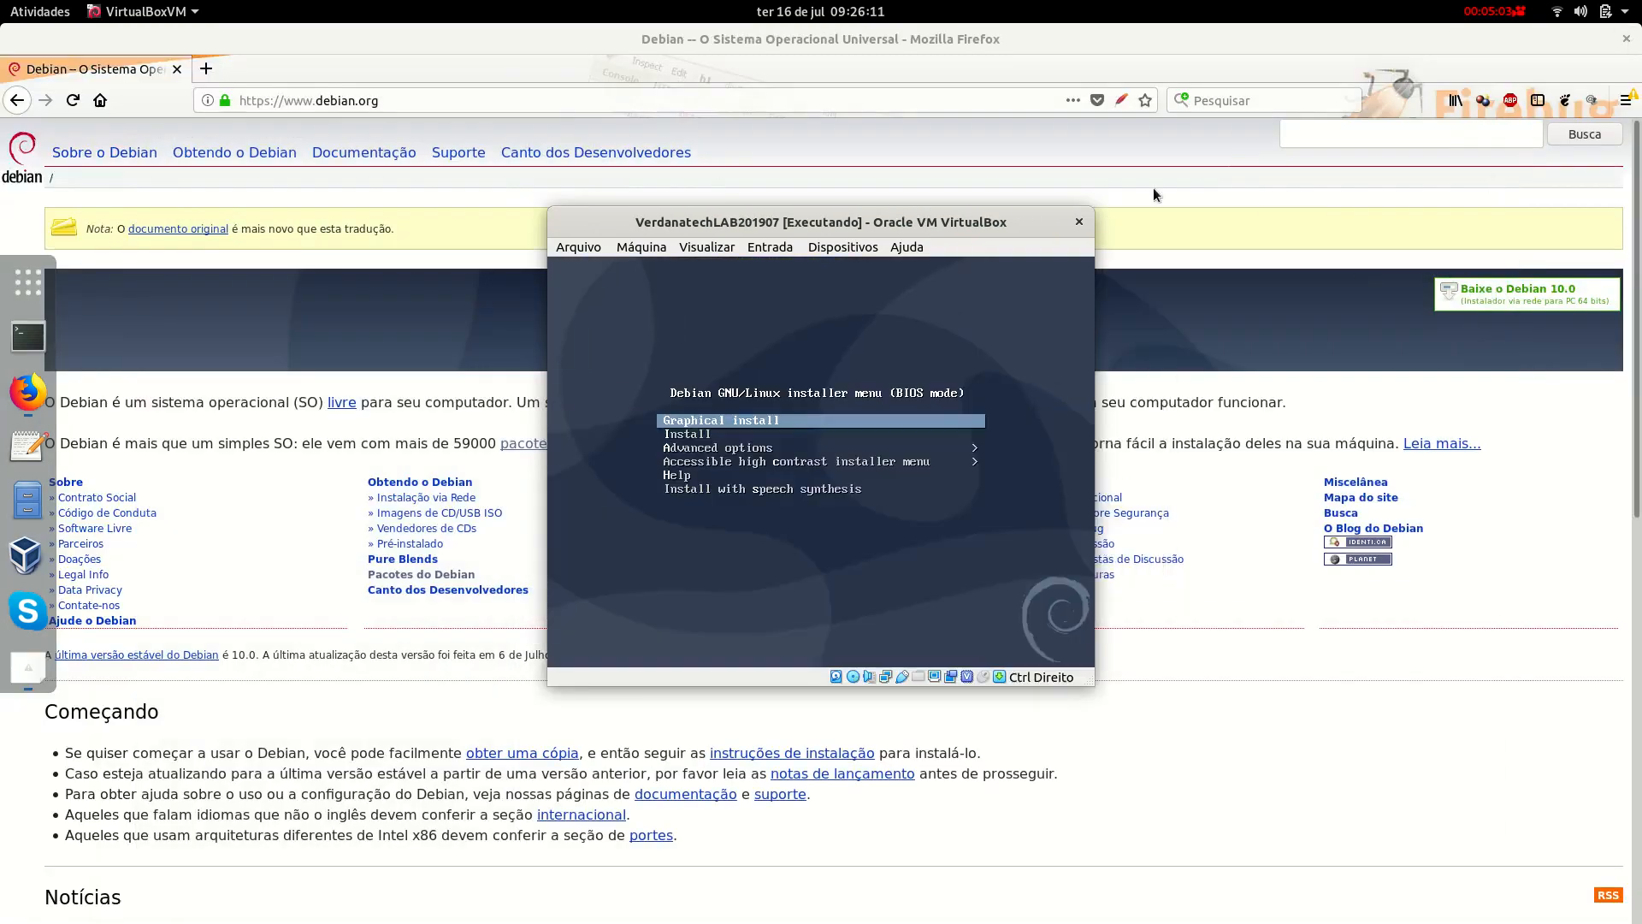
pyautogui.click(1626, 39)
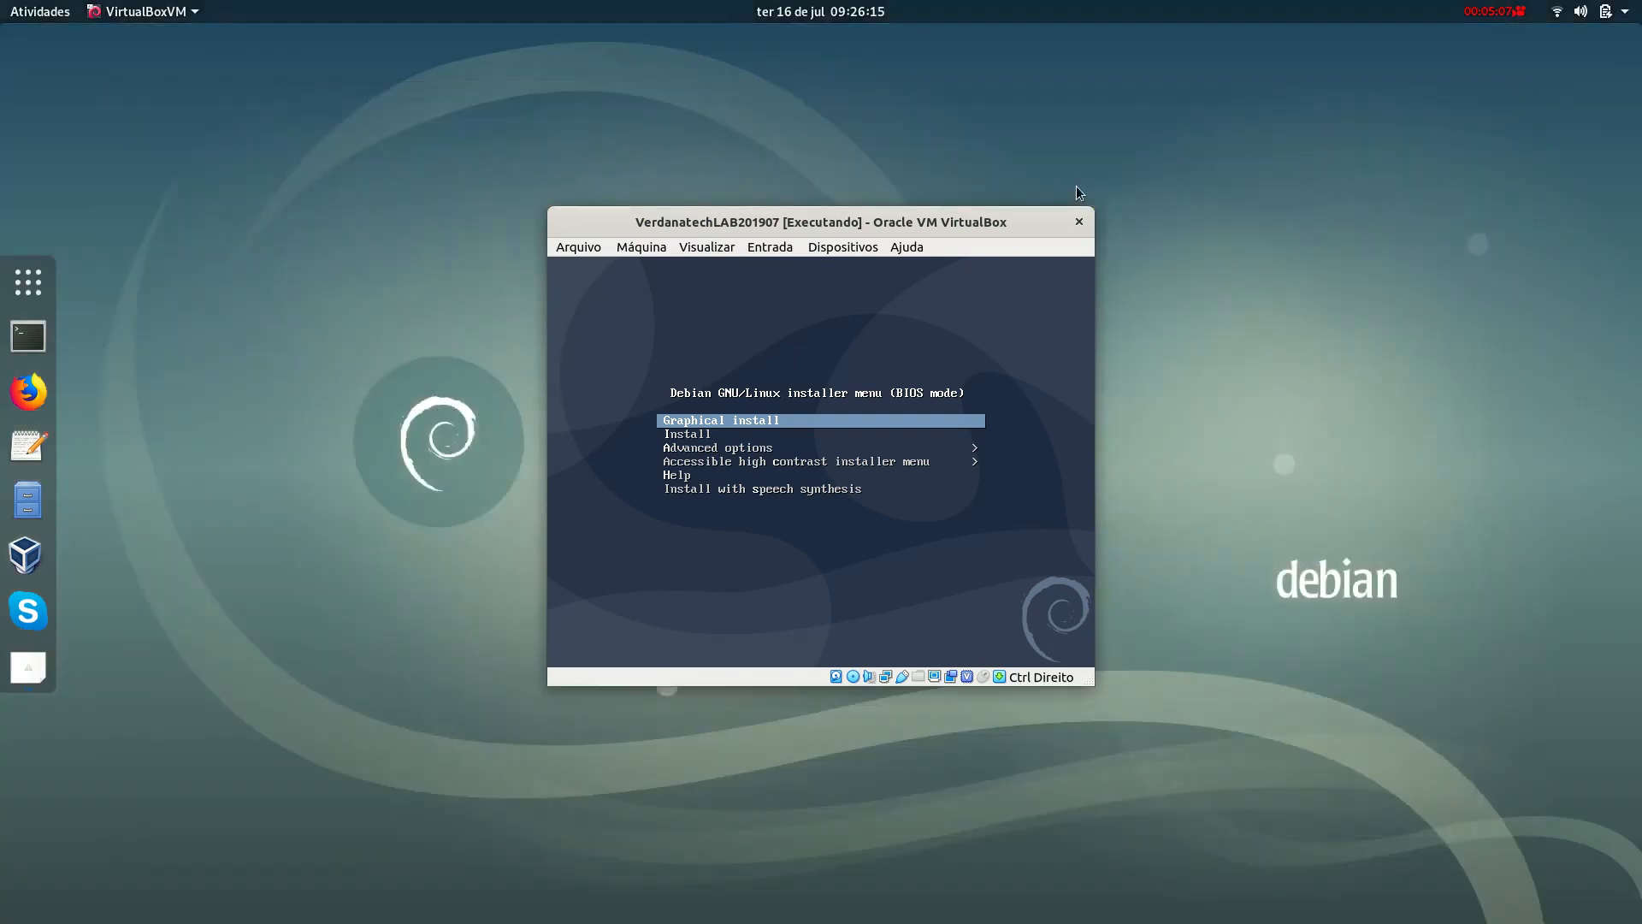
pyautogui.moveTo(1004, 232); pyautogui.dragTo(1117, 111)
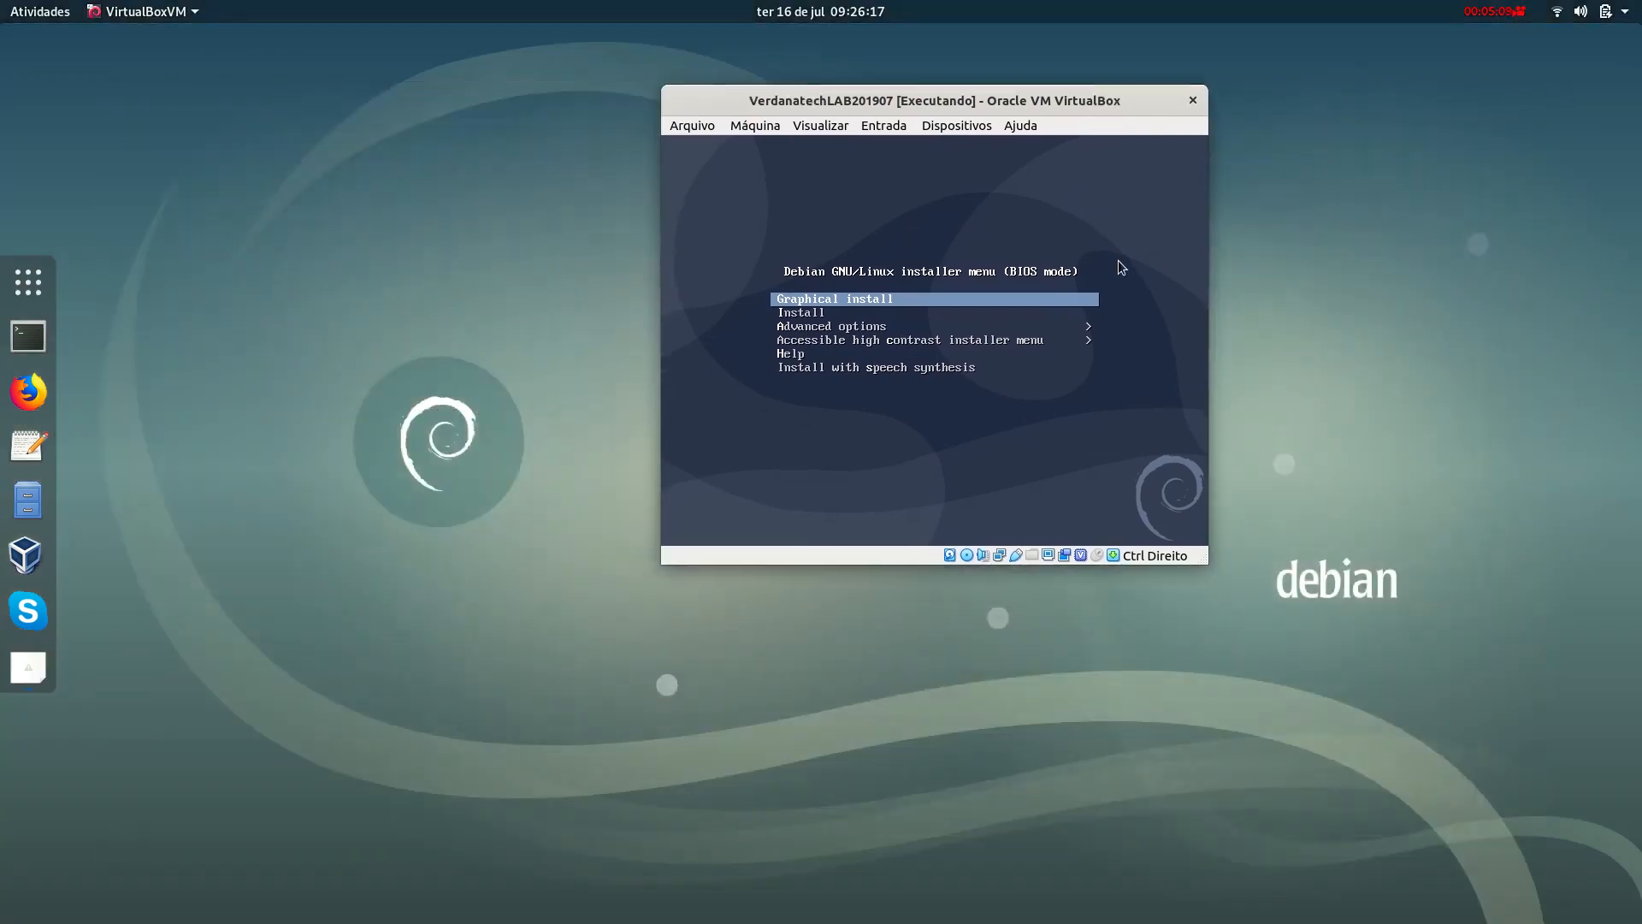
pyautogui.press('Down')
pyautogui.press('Down')
pyautogui.press('Up')
pyautogui.press('Up')
pyautogui.press('Return')
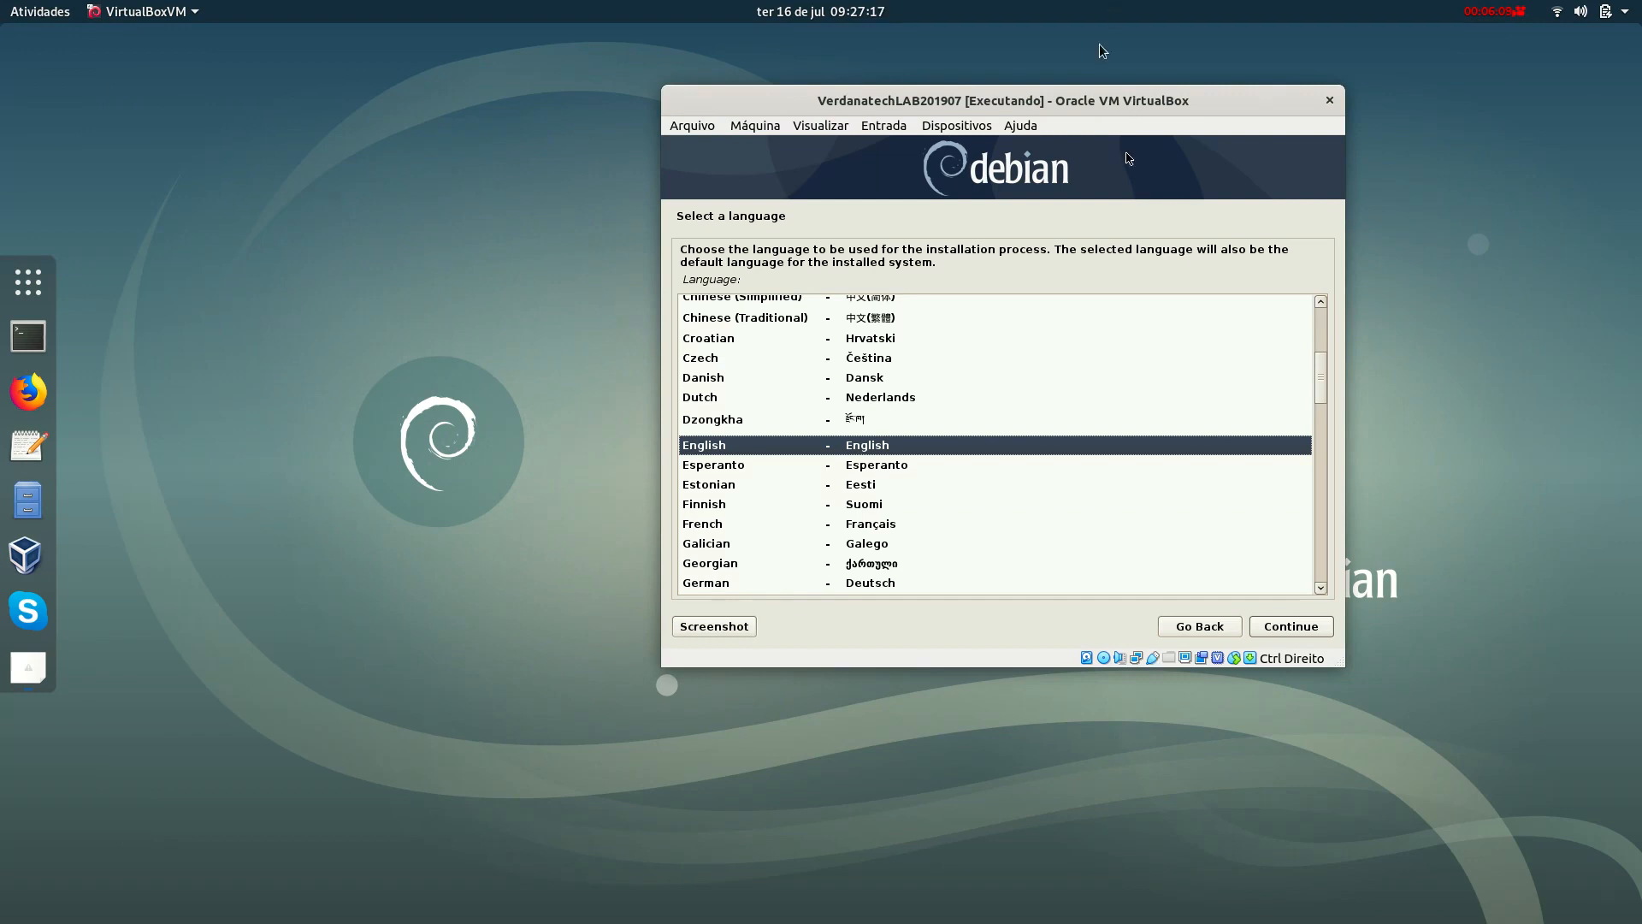
# Pick Portuguese (Brazil) from the installer's language list and confirm it.
pyautogui.moveTo(1094, 96); pyautogui.dragTo(929, 180)
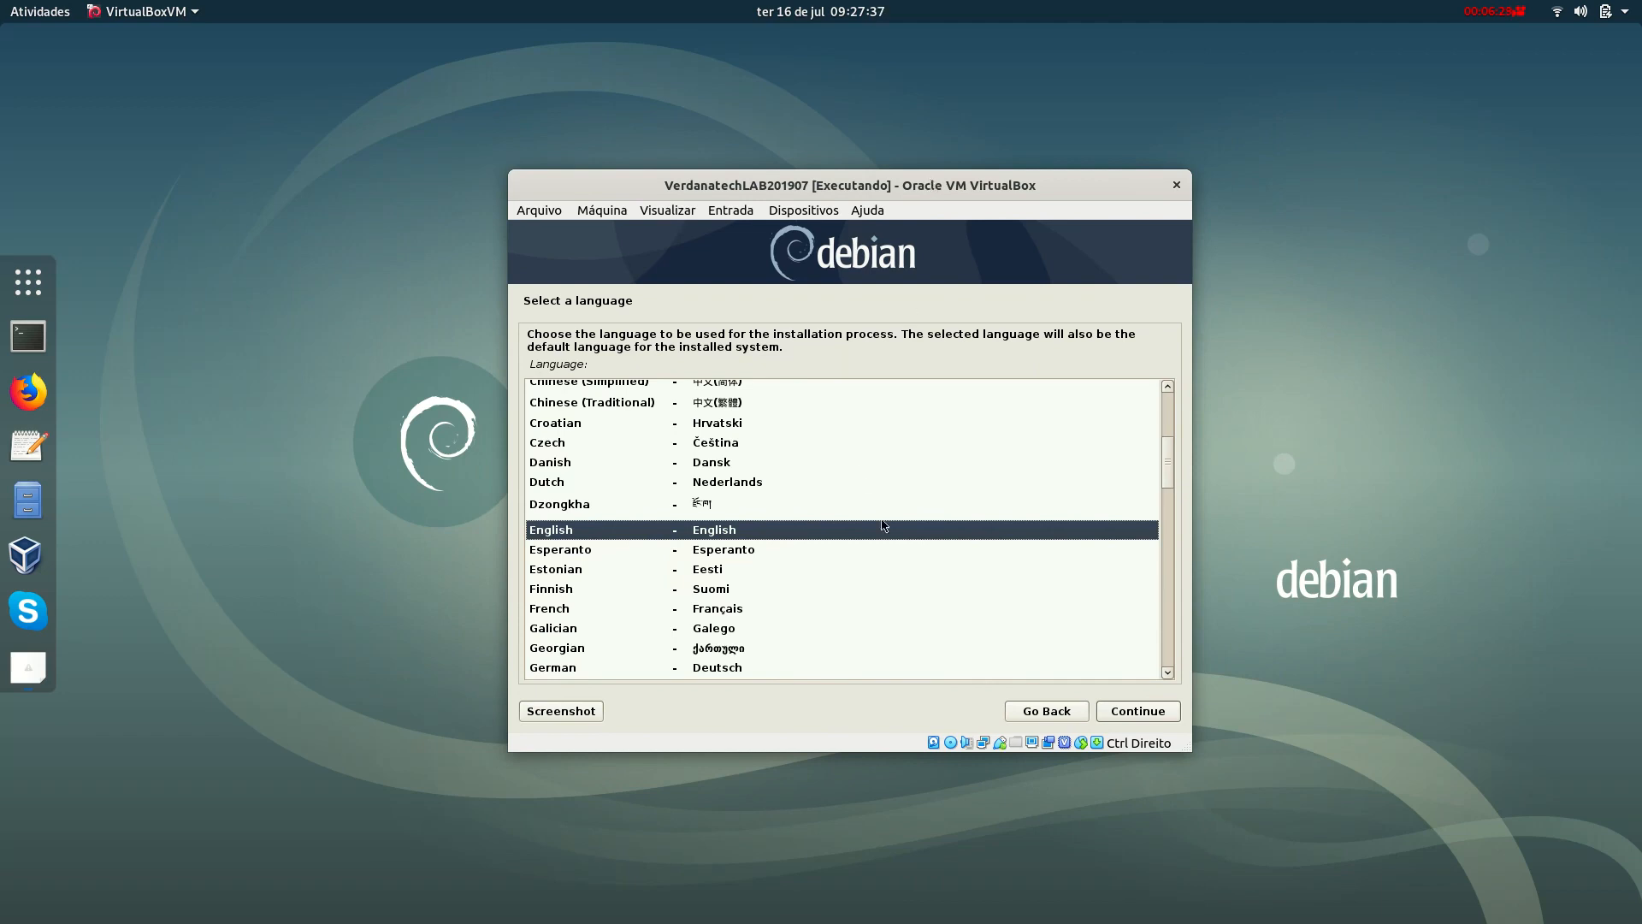
pyautogui.scroll(-2, 798, 525)
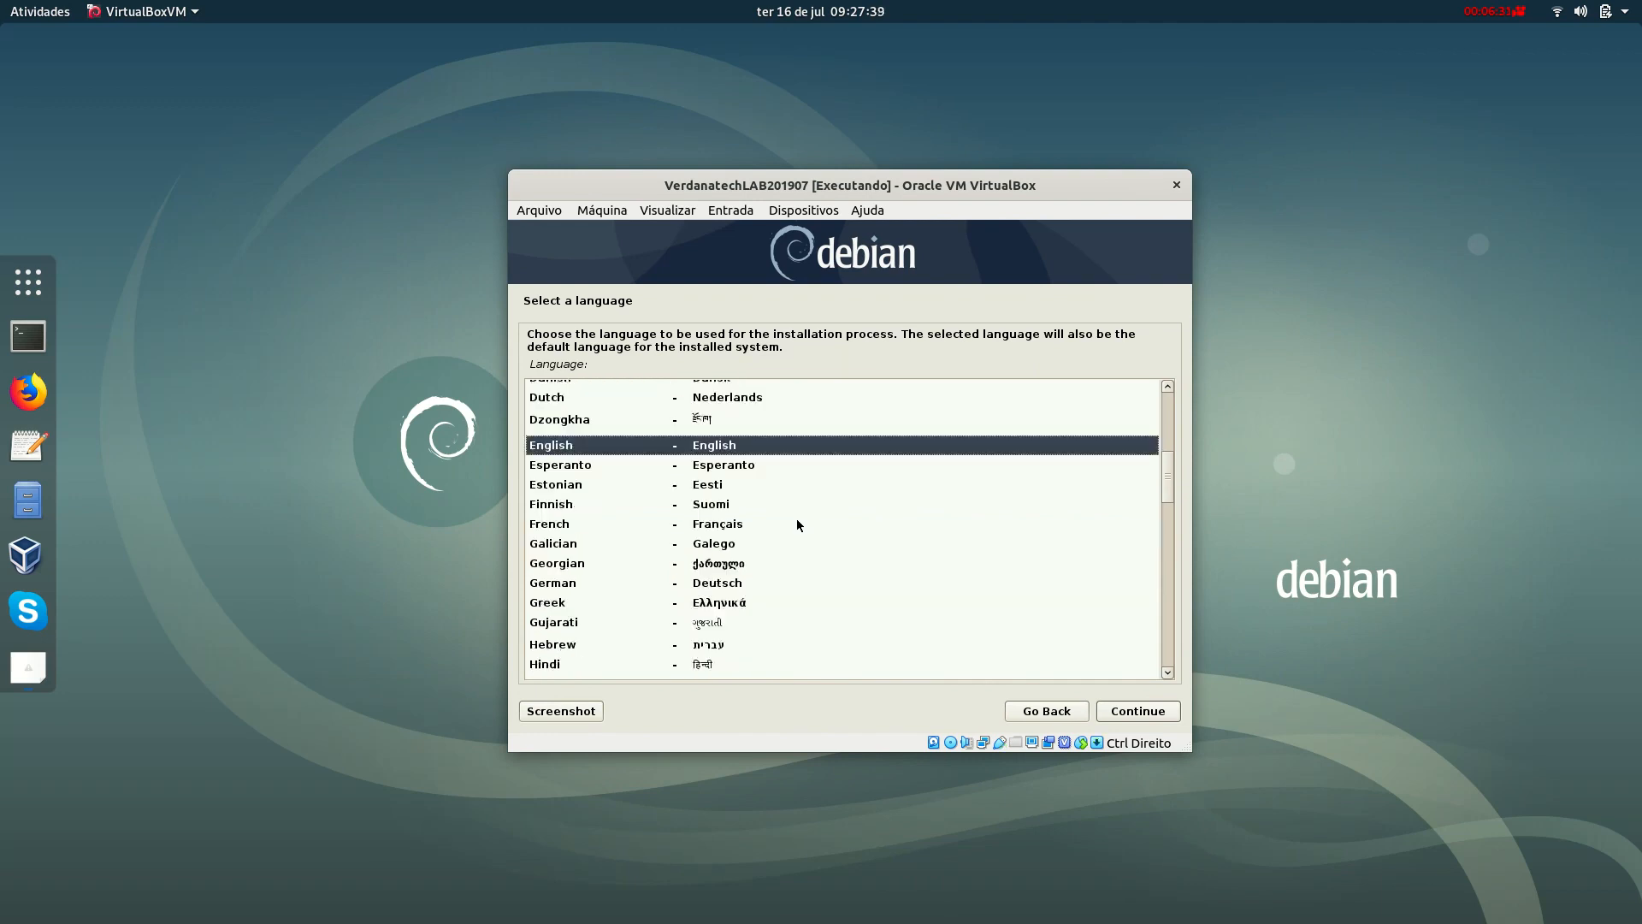
pyautogui.scroll(-15, 798, 525)
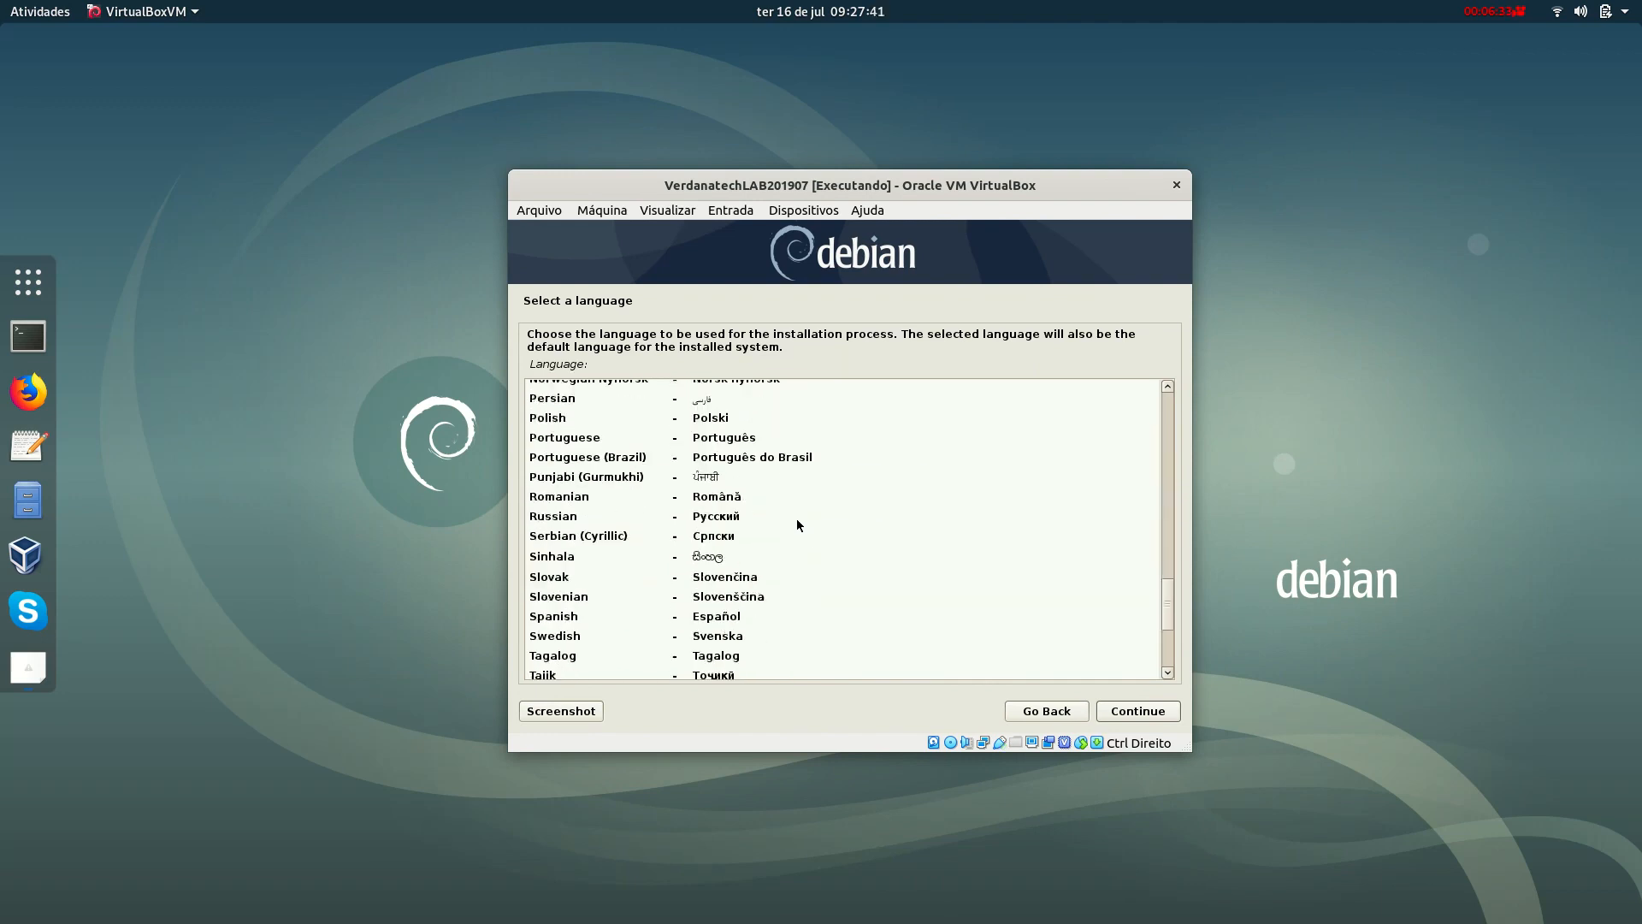
pyautogui.scroll(-4, 794, 523)
pyautogui.scroll(4, 794, 523)
pyautogui.scroll(2, 794, 520)
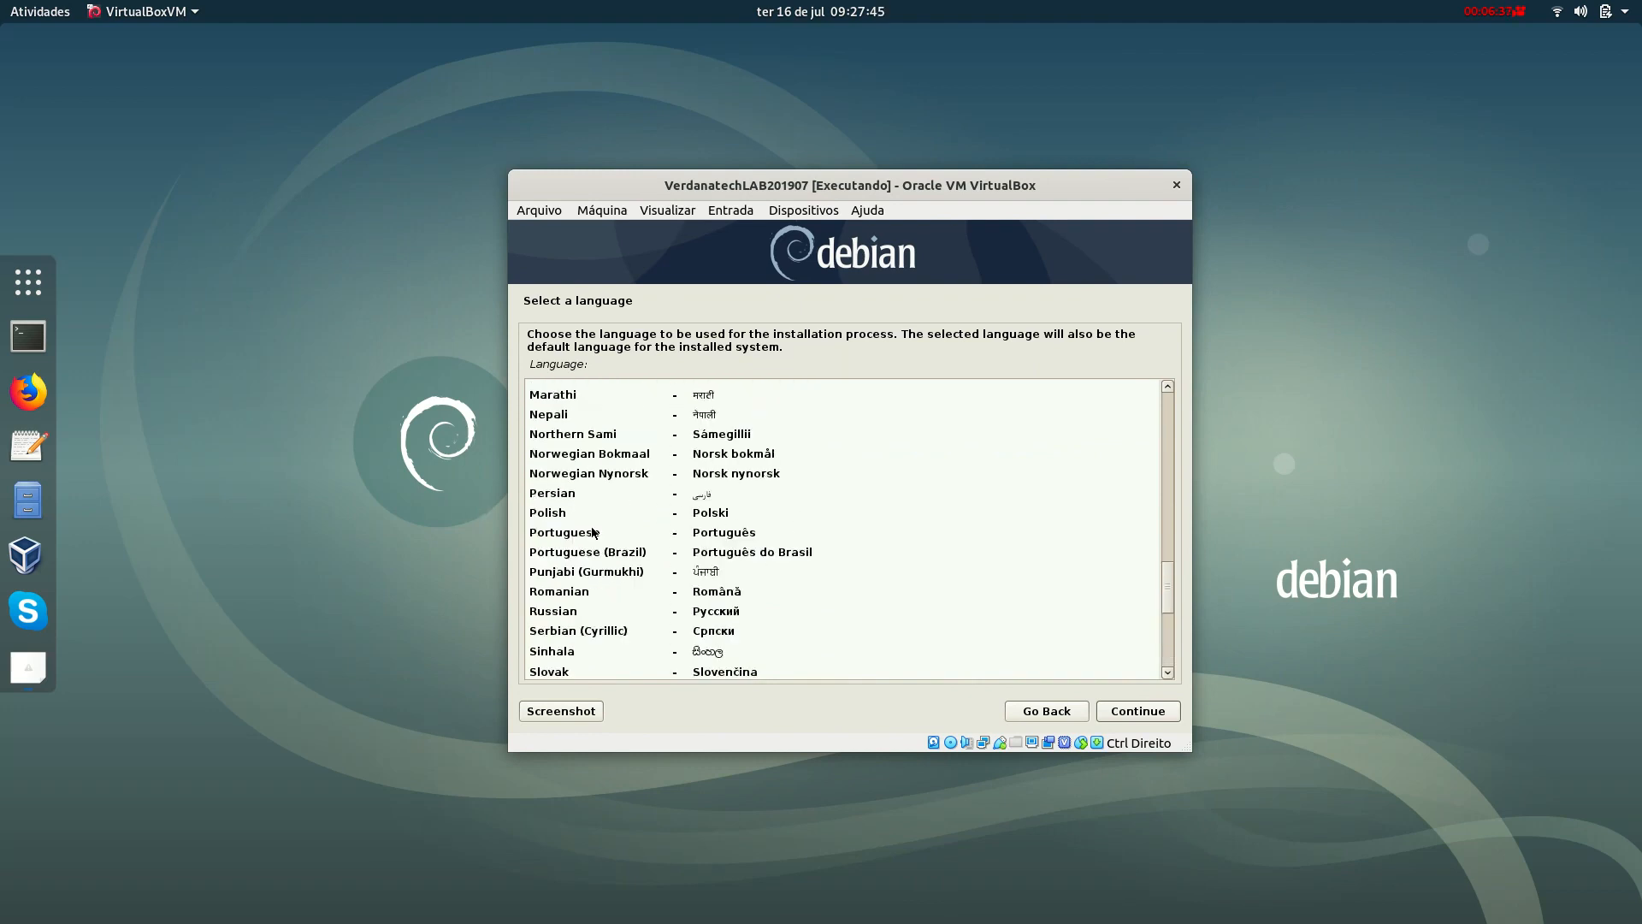
pyautogui.click(641, 555)
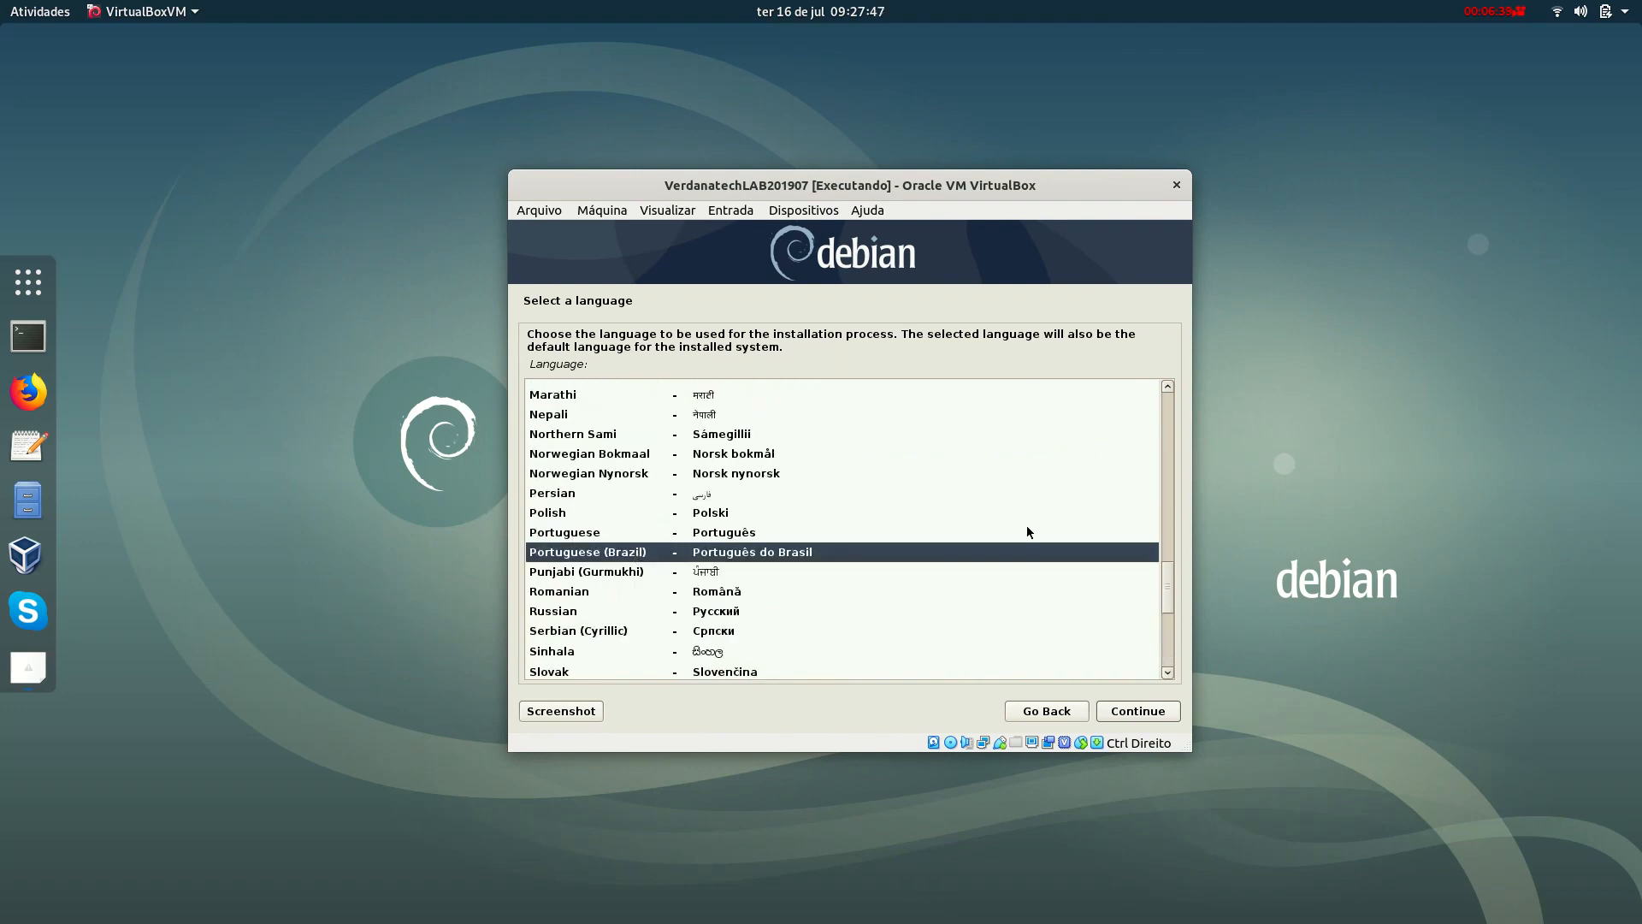
pyautogui.click(1122, 713)
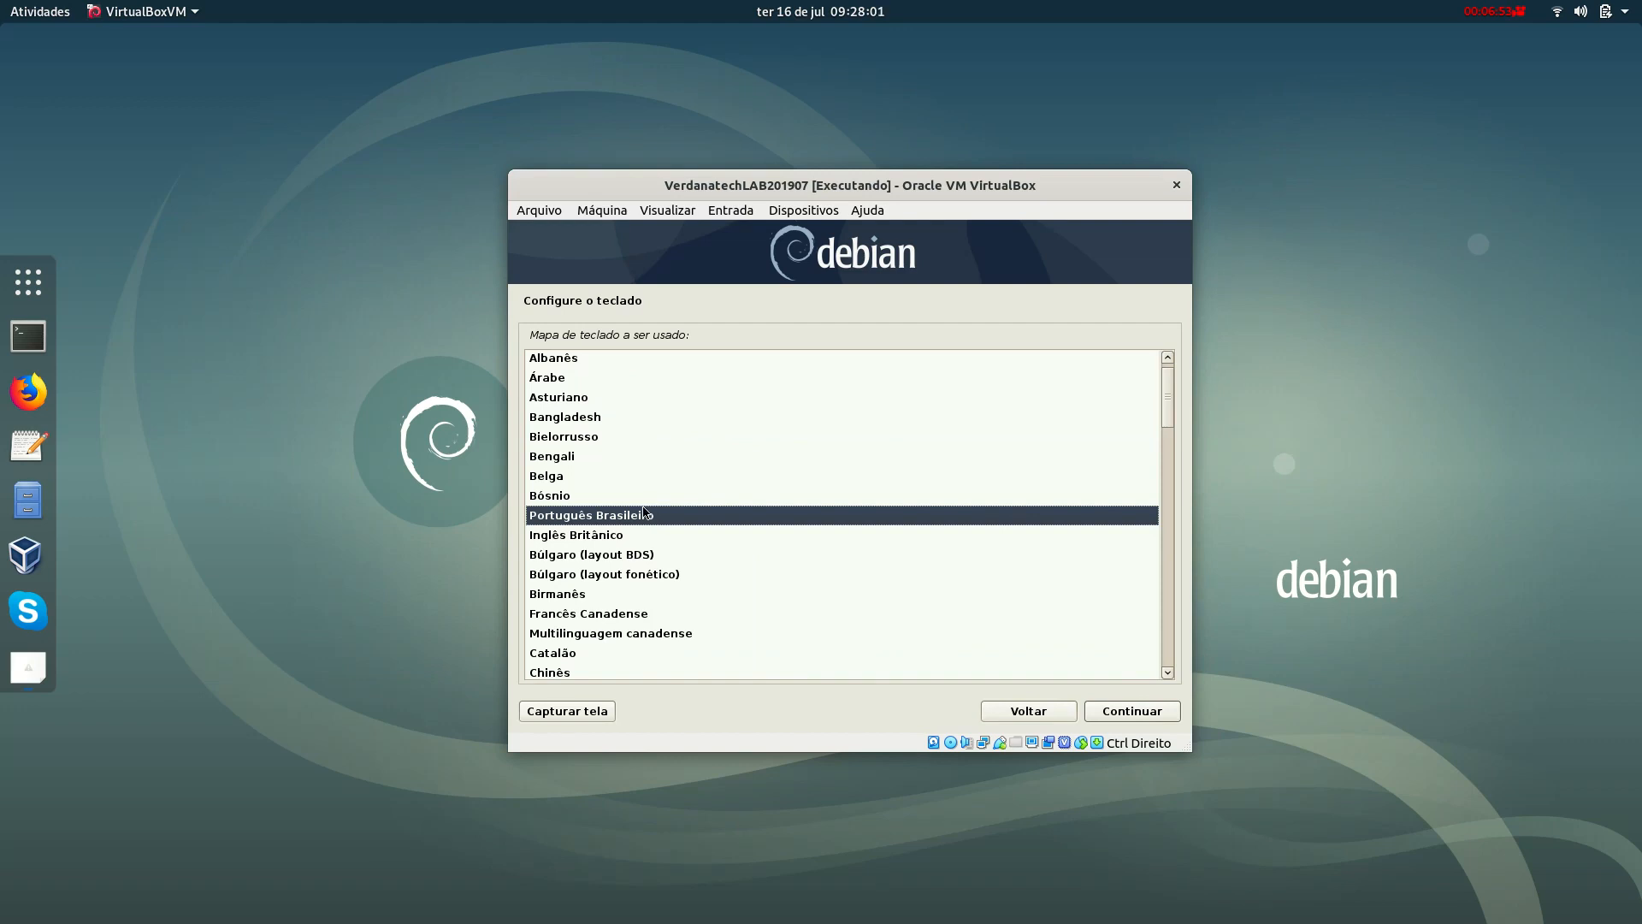
# Confirm the Português Brasileiro keyboard layout and let the installer finish loading.
pyautogui.click(1149, 710)
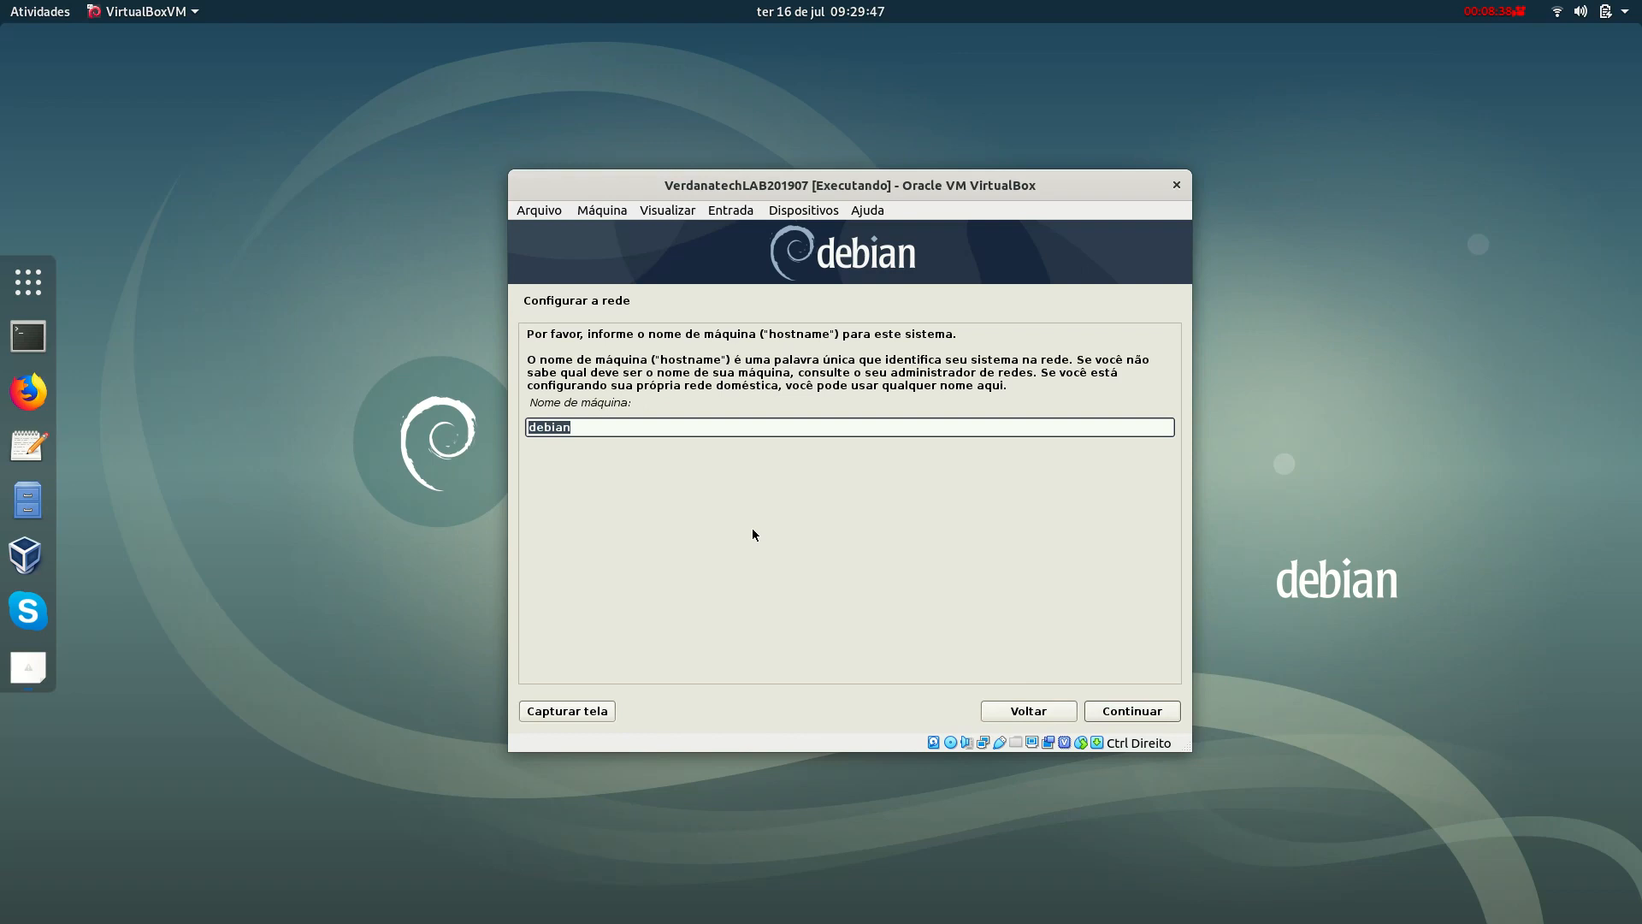
# Set the hostname to VERDANATECHLAB201907 and continue with an empty domain name.
pyautogui.write('verdanatech01')
pyautogui.press('BackSpace')
pyautogui.press('BackSpace')
pyautogui.write('LAB')
pyautogui.press('BackSpace')
pyautogui.press('BackSpace')
pyautogui.press('BackSpace')
pyautogui.press('BackSpace')
pyautogui.press('BackSpace')
pyautogui.press('BackSpace')
pyautogui.press('BackSpace')
pyautogui.press('BackSpace')
pyautogui.press('BackSpace')
pyautogui.press('BackSpace')
pyautogui.press('BackSpace')
pyautogui.press('BackSpace')
pyautogui.press('BackSpace')
pyautogui.press('BackSpace')
pyautogui.write('VERDANATECHLAB201907')
pyautogui.click(1166, 715)
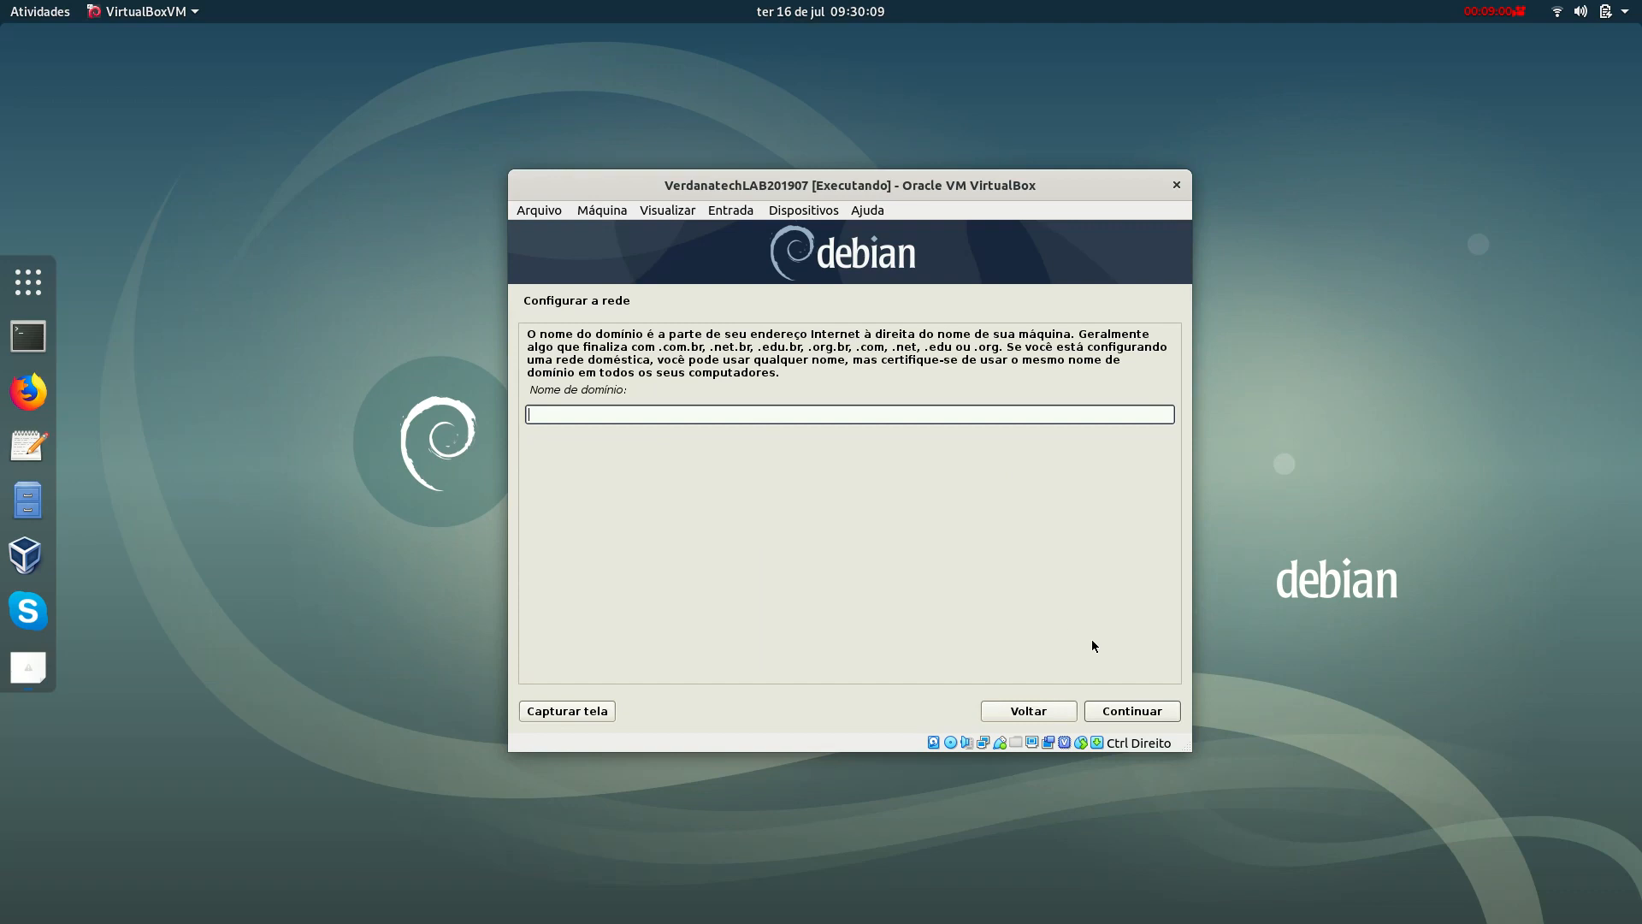
pyautogui.click(1135, 715)
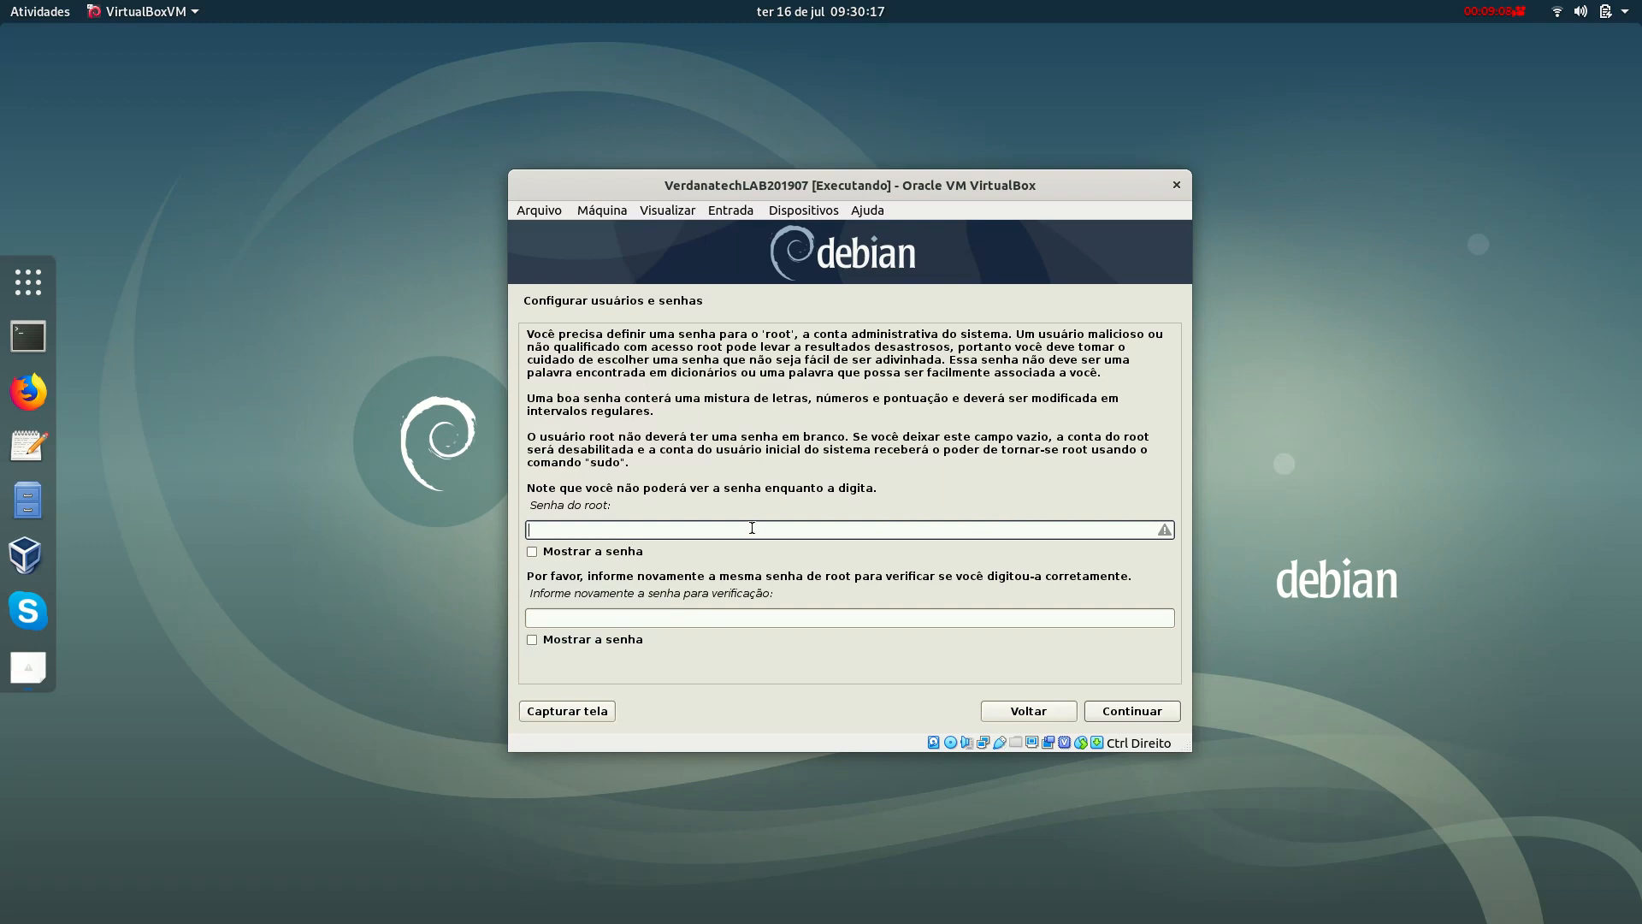
# Enter the root password in both fields, briefly reveal it to verify, and continue.
pyautogui.write('••••••')
pyautogui.press('Tab')
pyautogui.write('••••••')
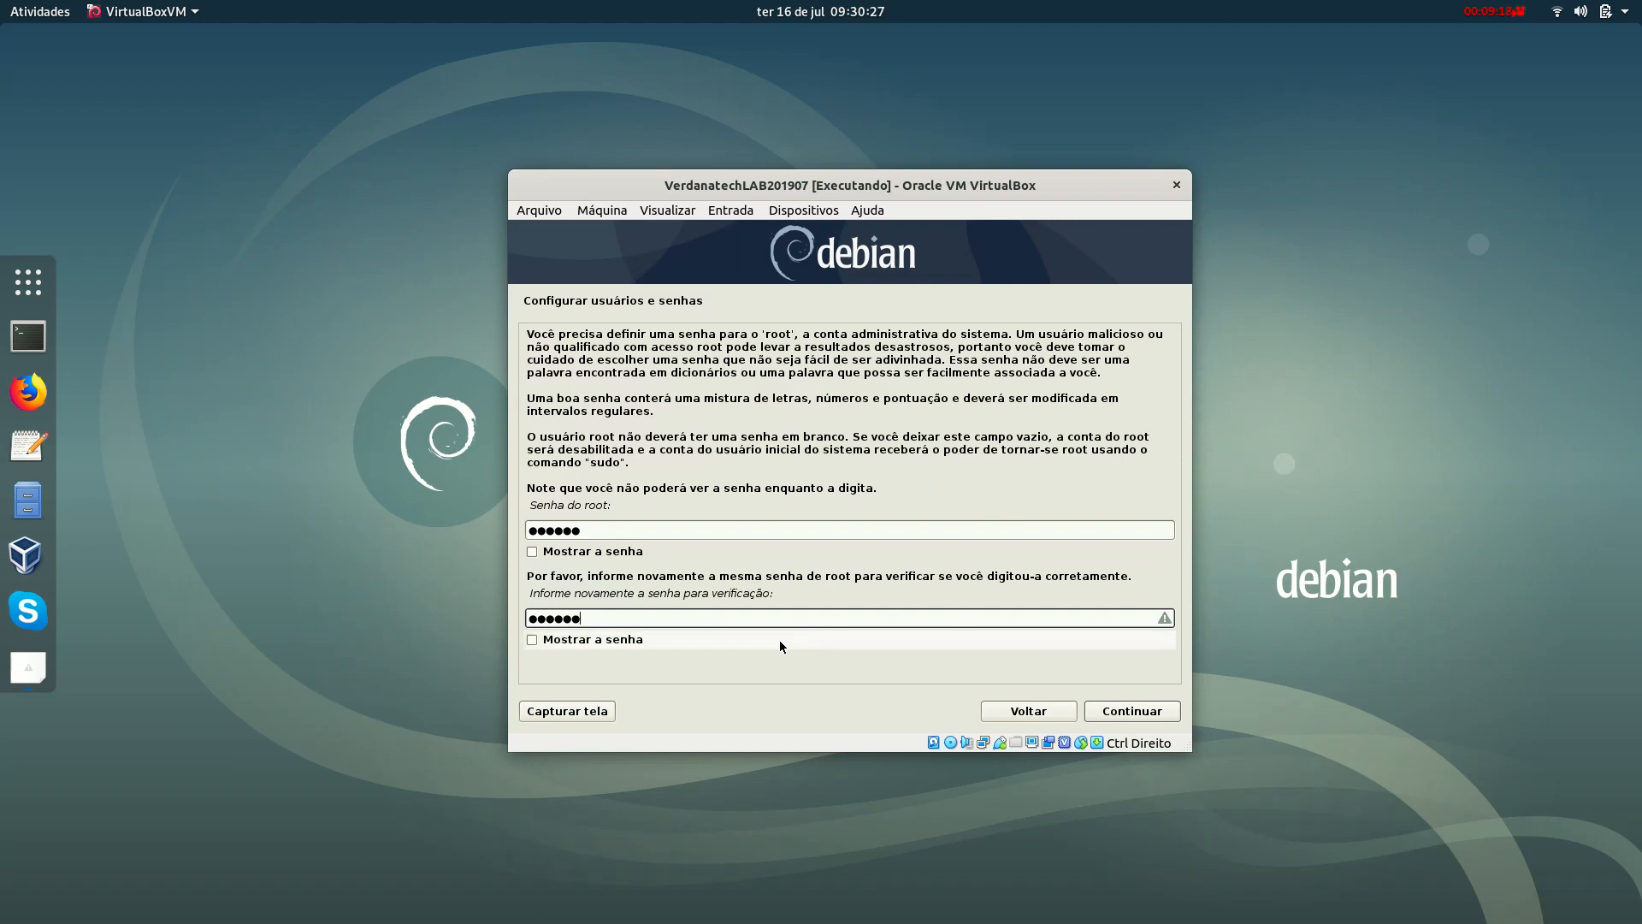
pyautogui.click(643, 647)
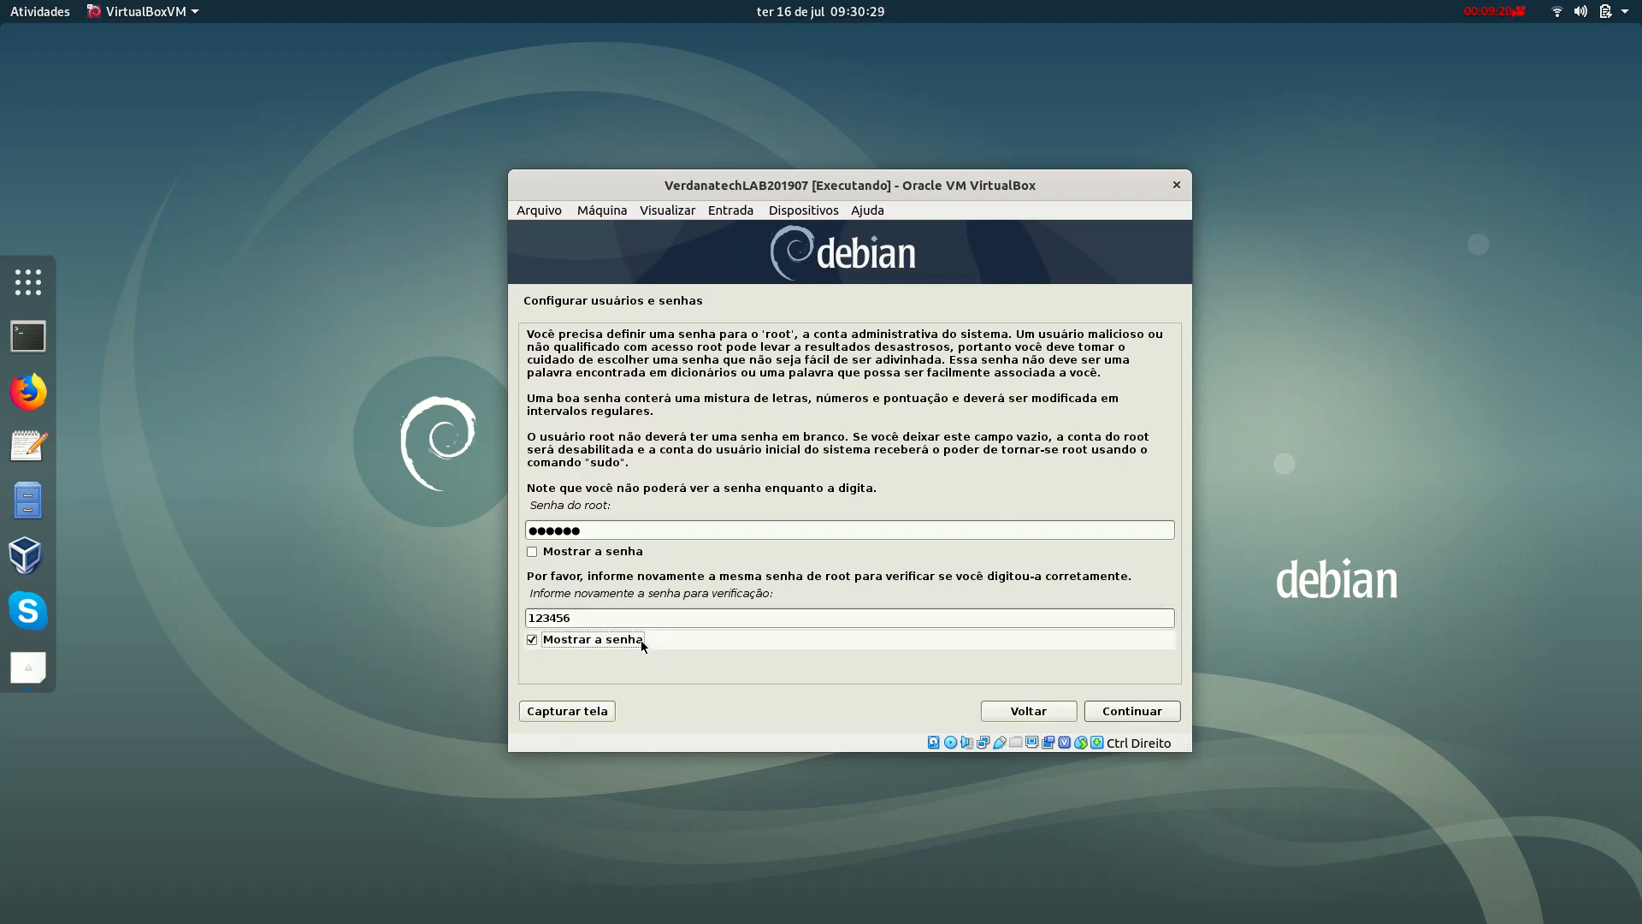
pyautogui.click(643, 647)
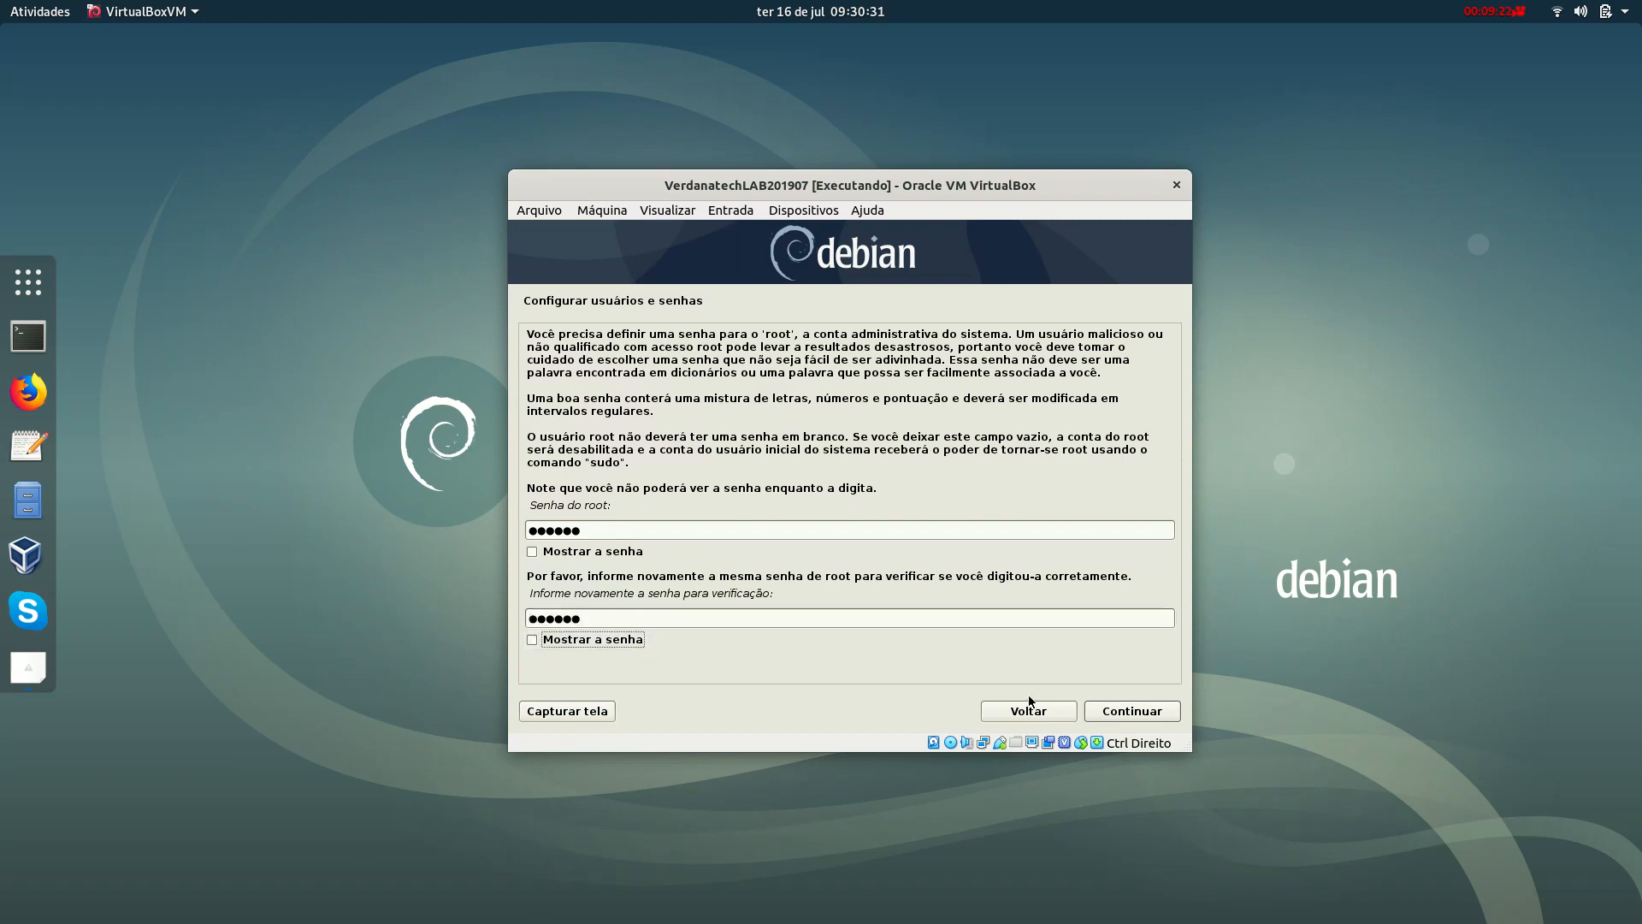
pyautogui.click(1111, 712)
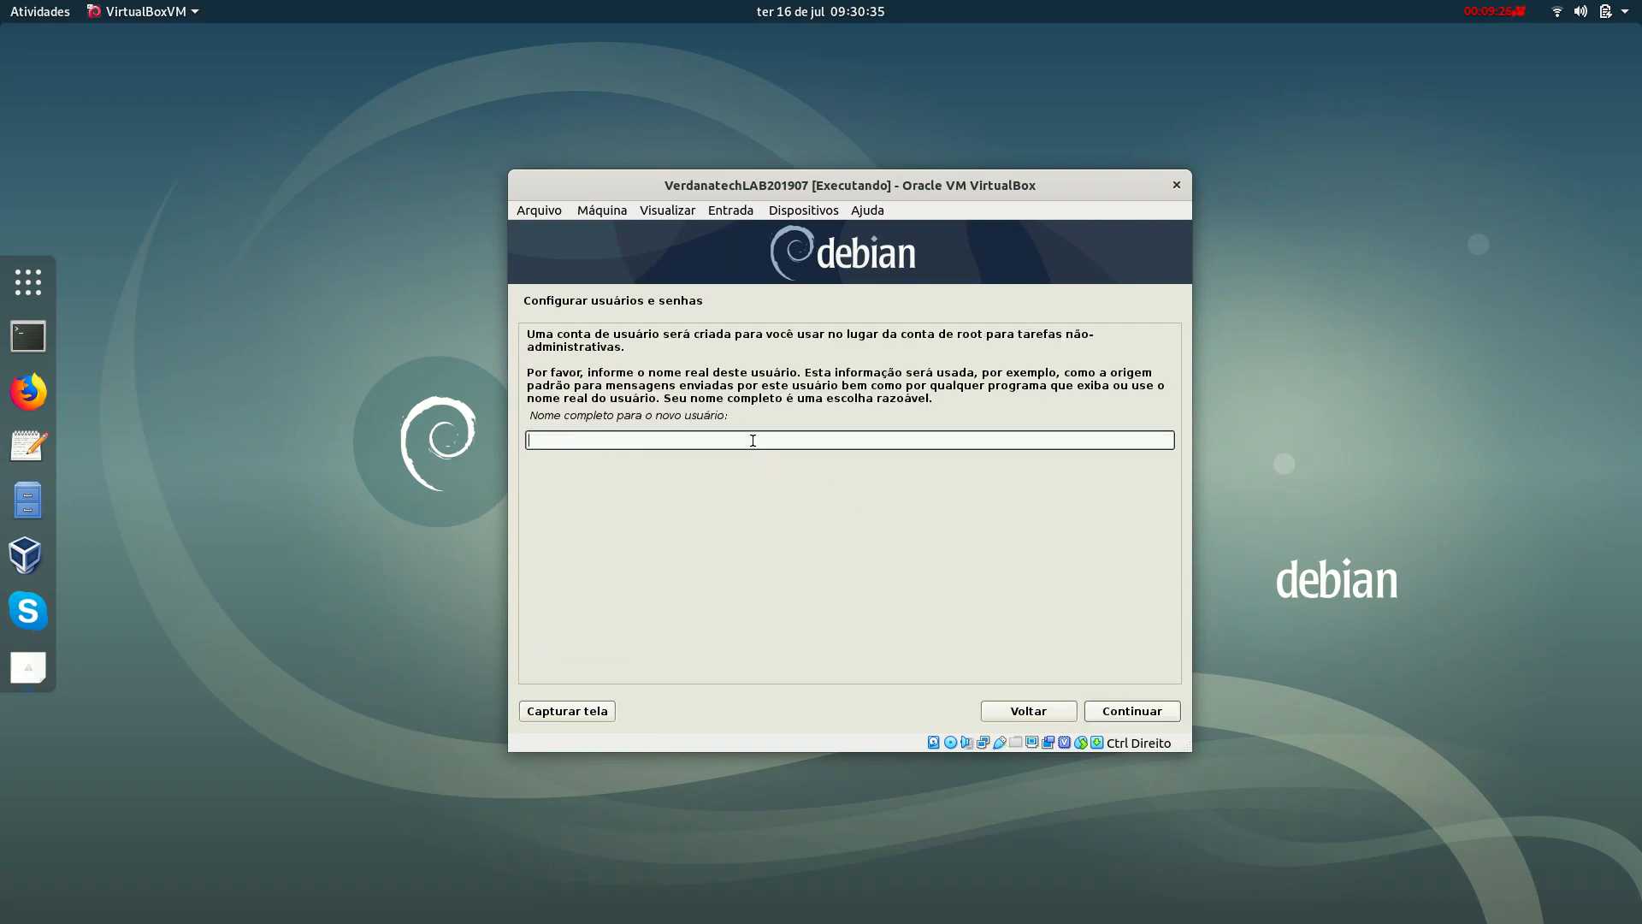
# Enter the new user's full name and accept the suggested username.
pyautogui.write('verdanatech')
pyautogui.click(1166, 713)
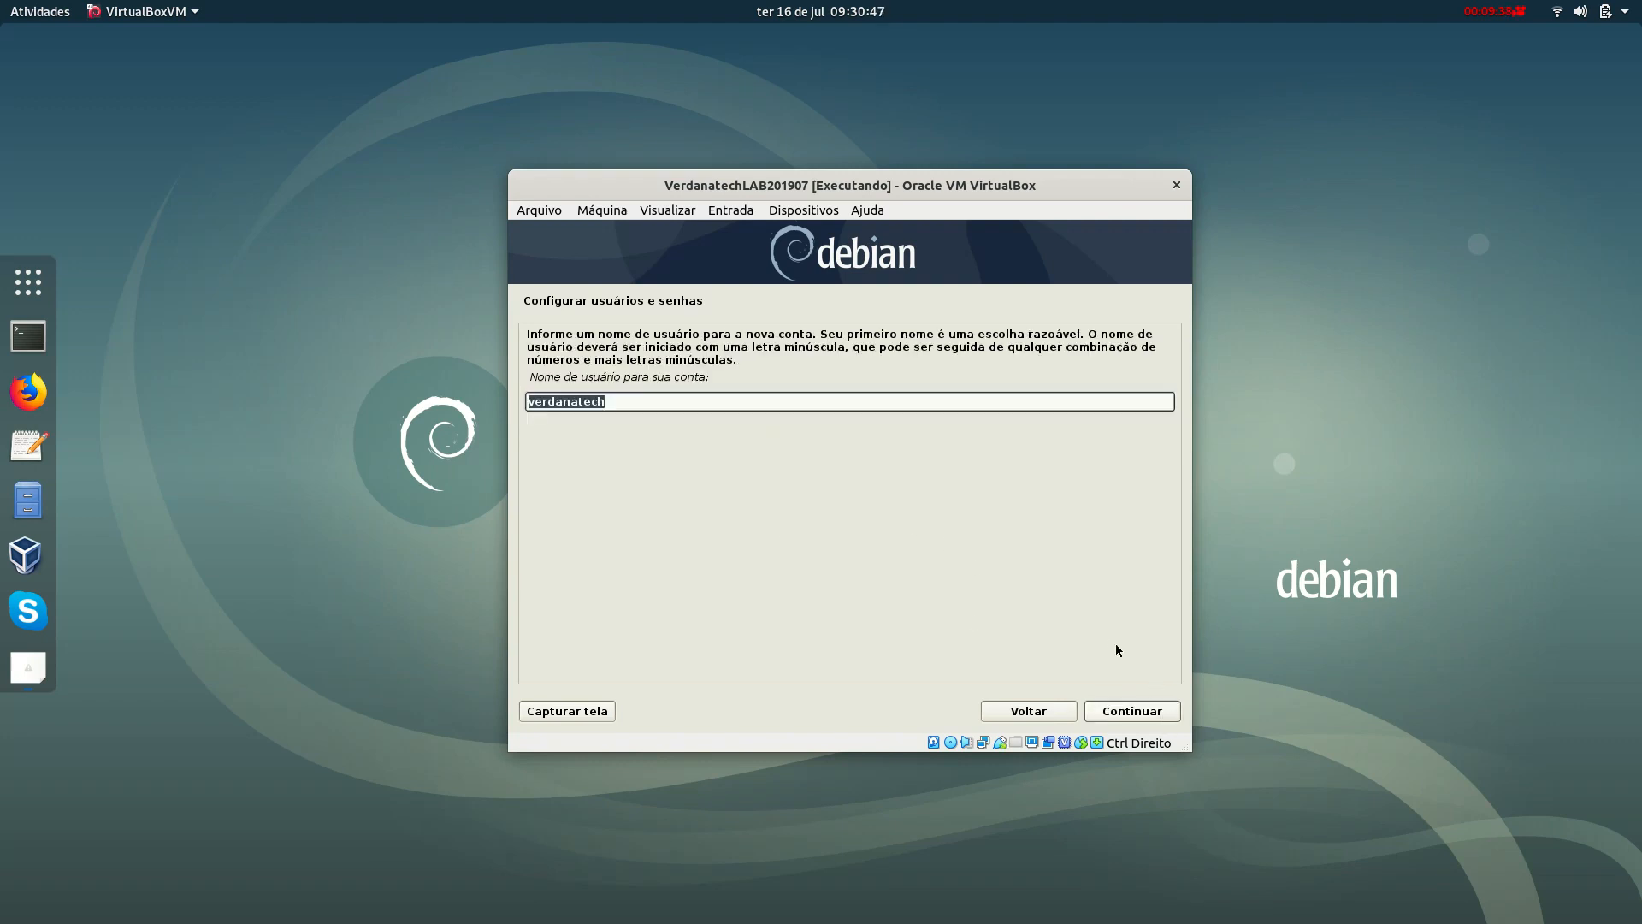
pyautogui.click(1160, 709)
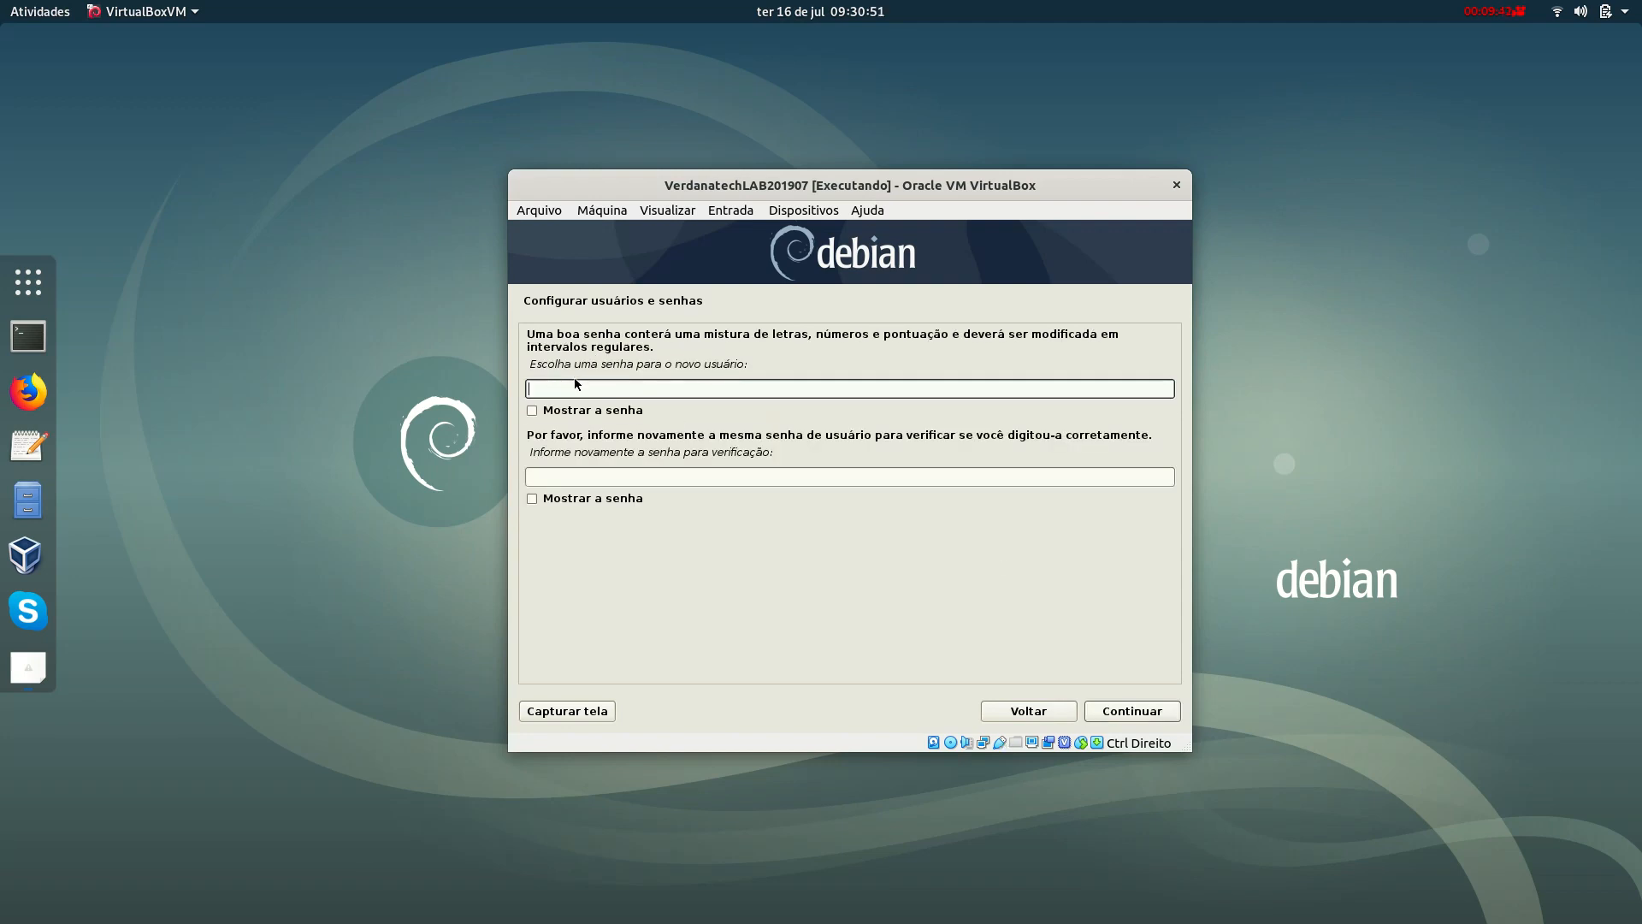
# Enter and confirm the new user's password.
pyautogui.press('Tab')
pyautogui.press('Tab')
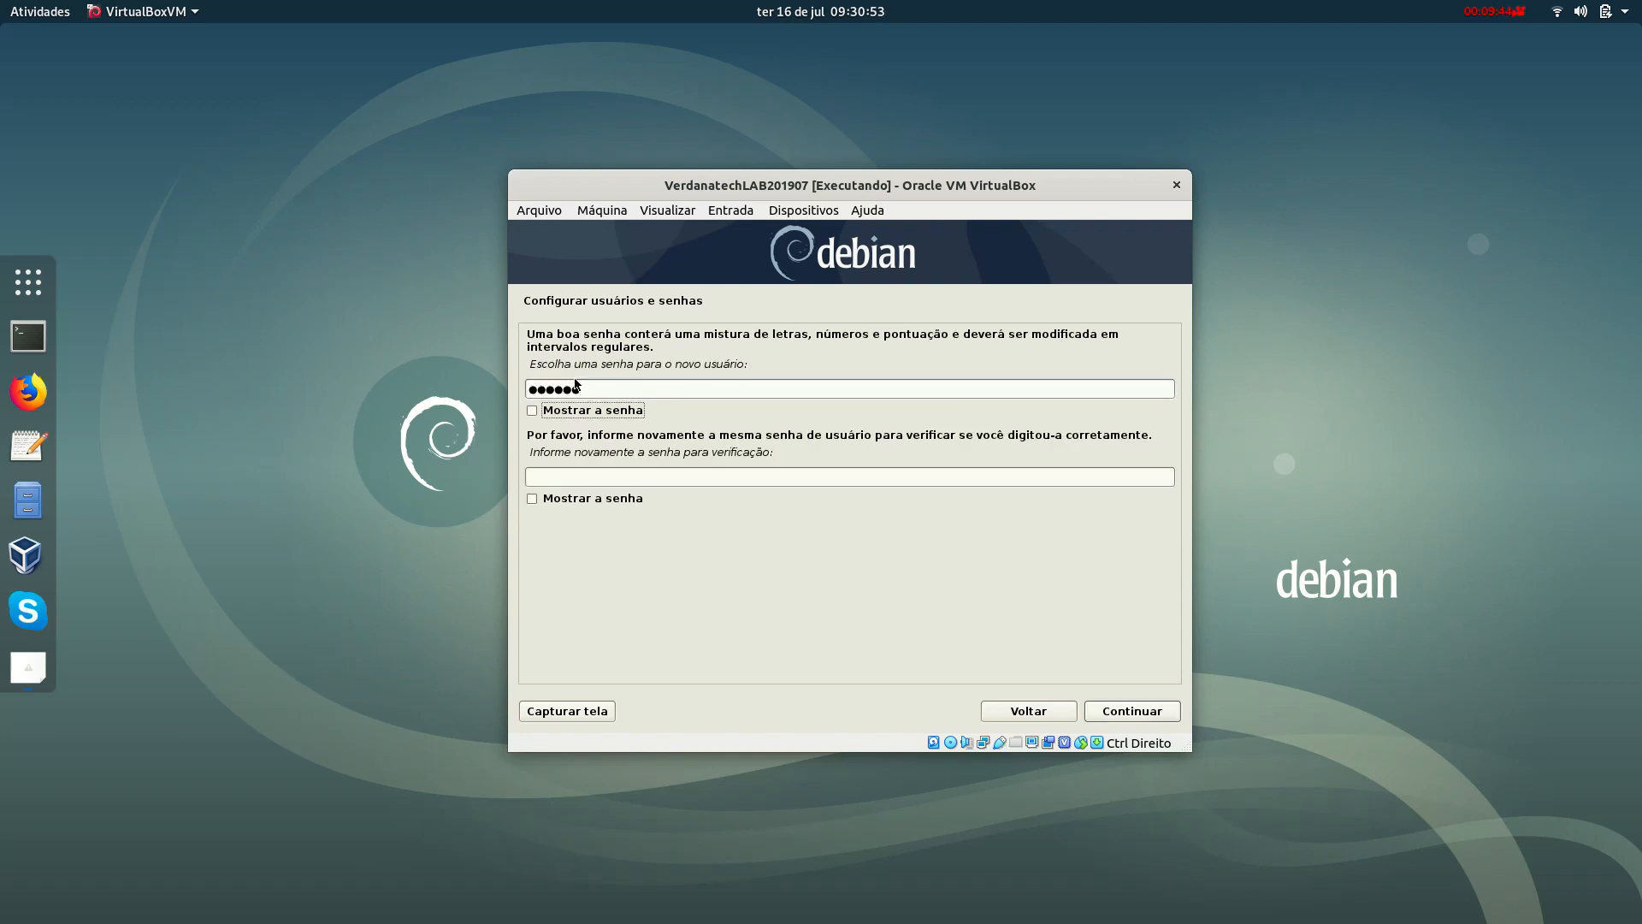
pyautogui.write('******')
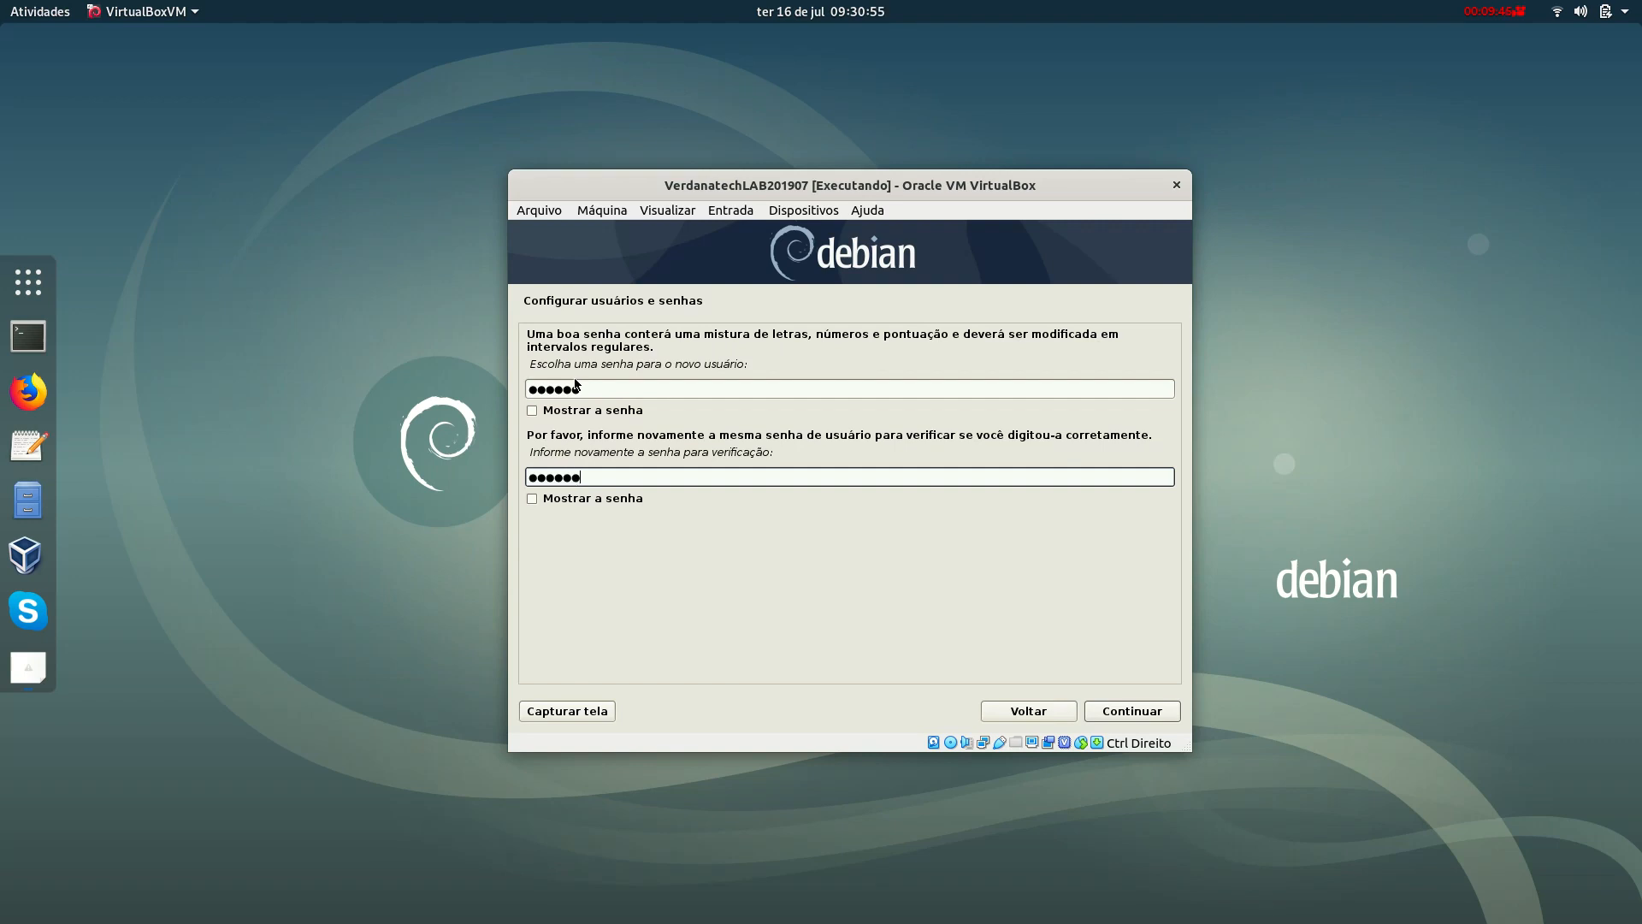
pyautogui.click(1145, 708)
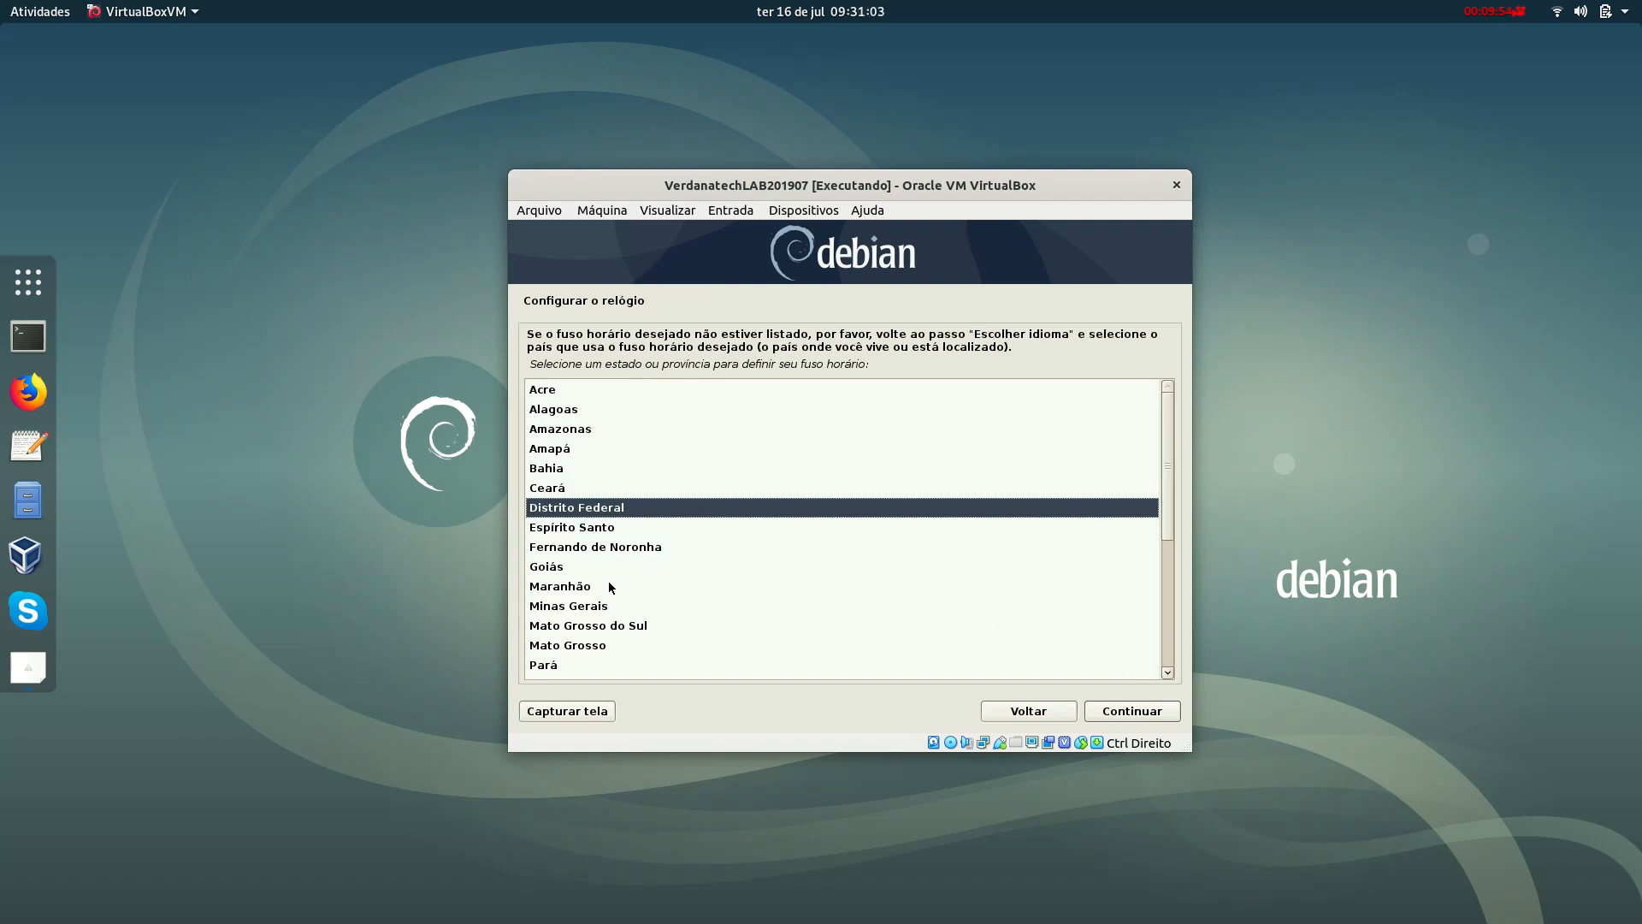
# Choose Pernambuco from the state list as the time zone.
pyautogui.scroll(-1, 610, 584)
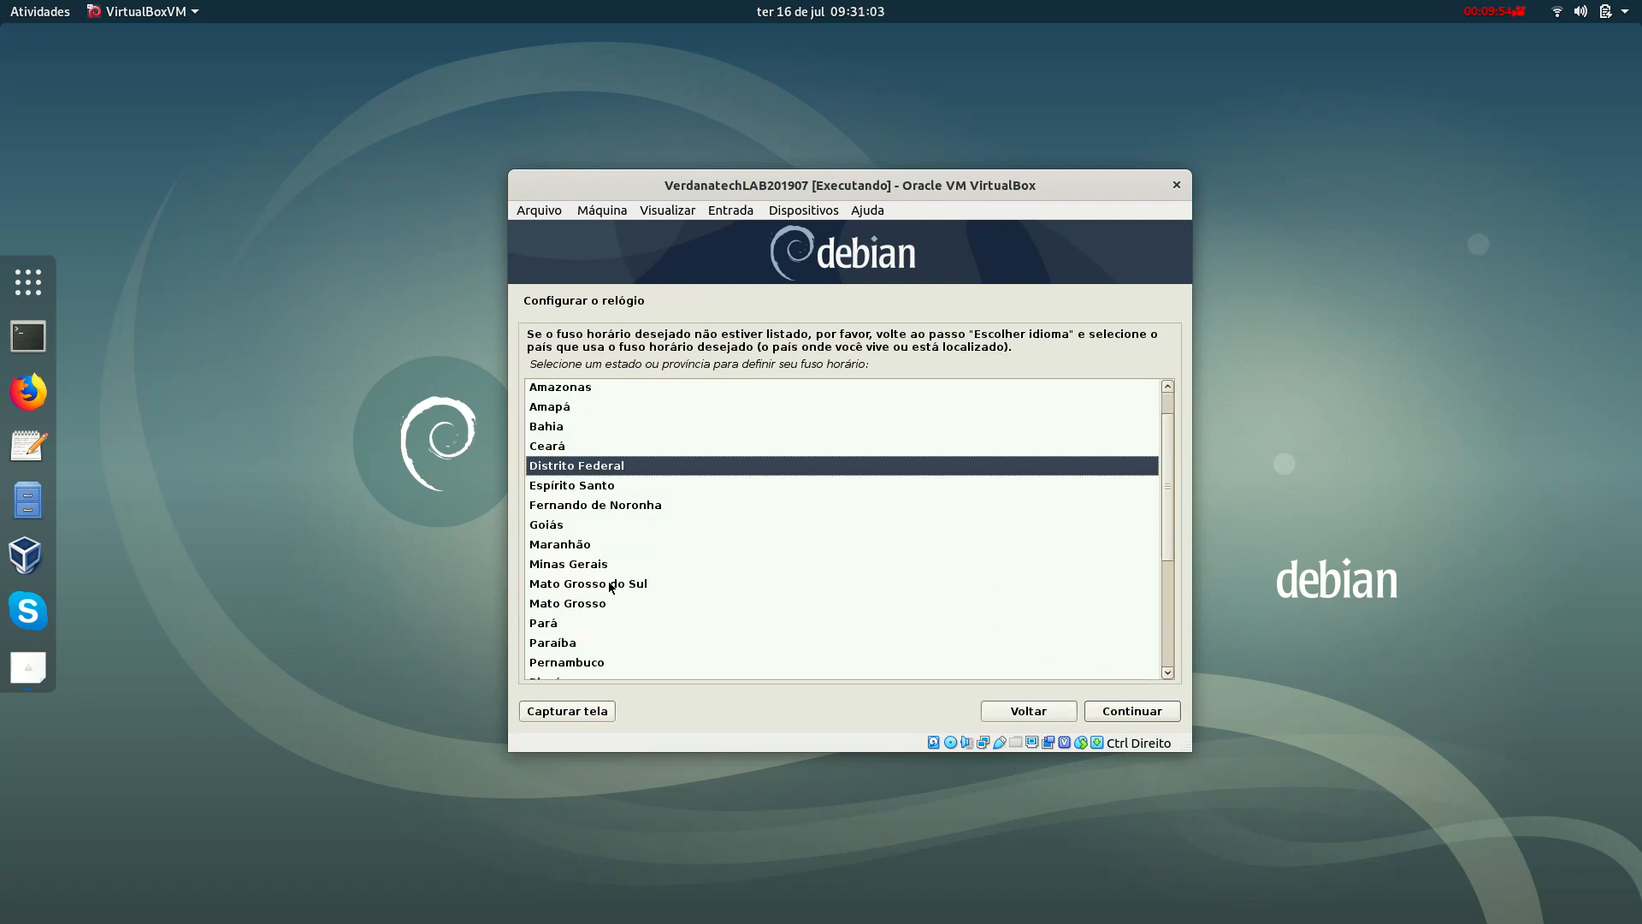
pyautogui.click(590, 663)
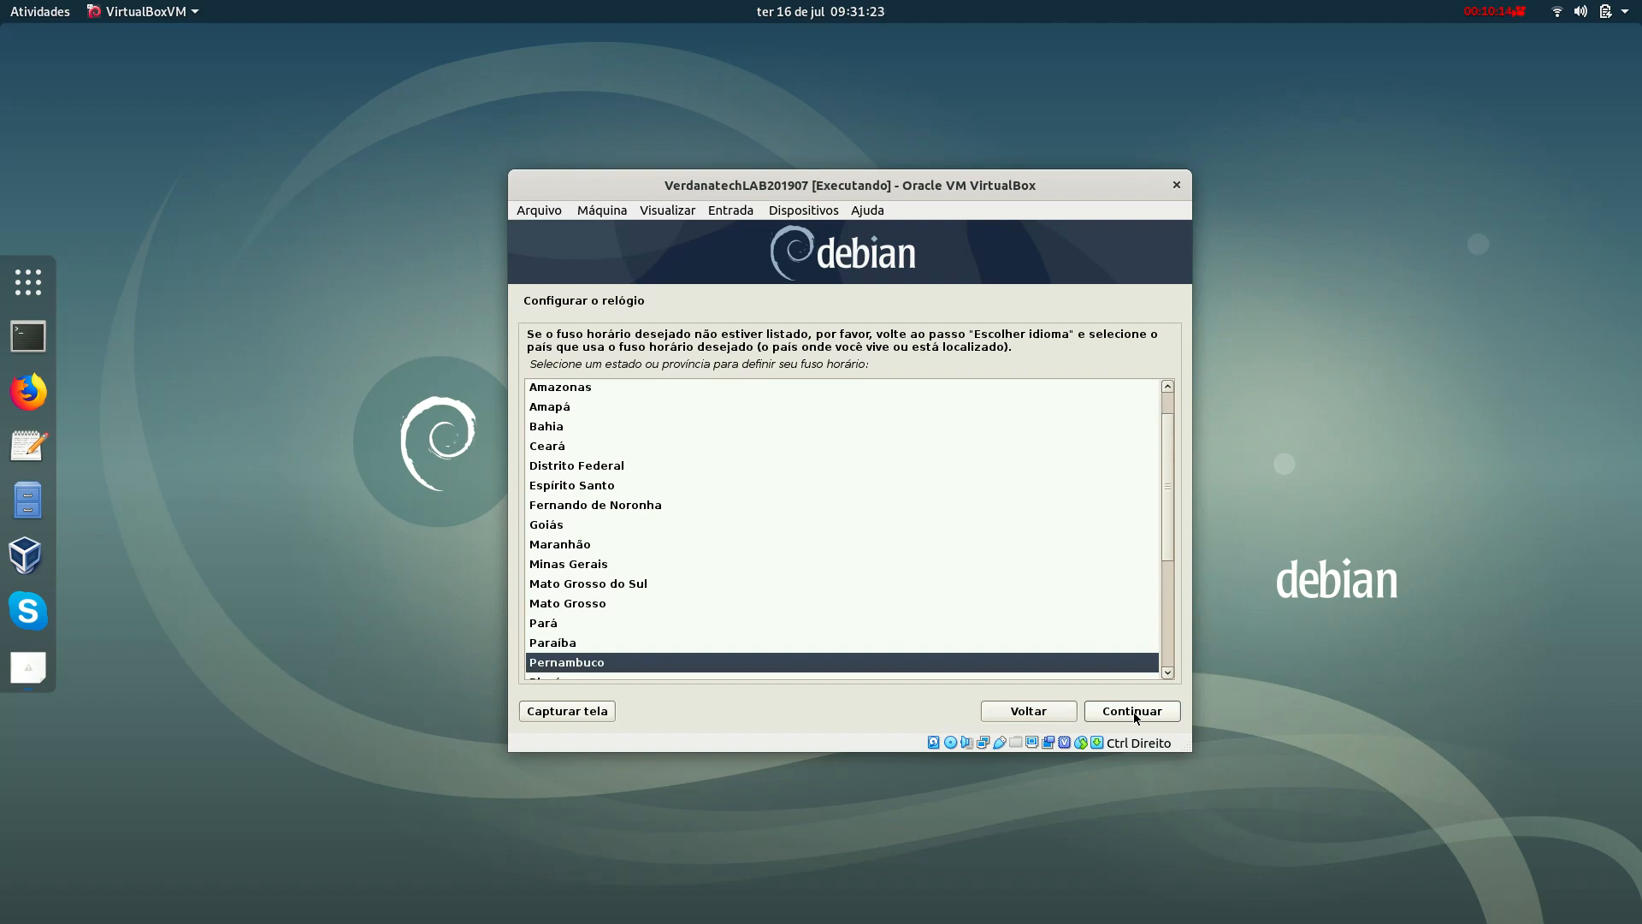
pyautogui.click(1134, 715)
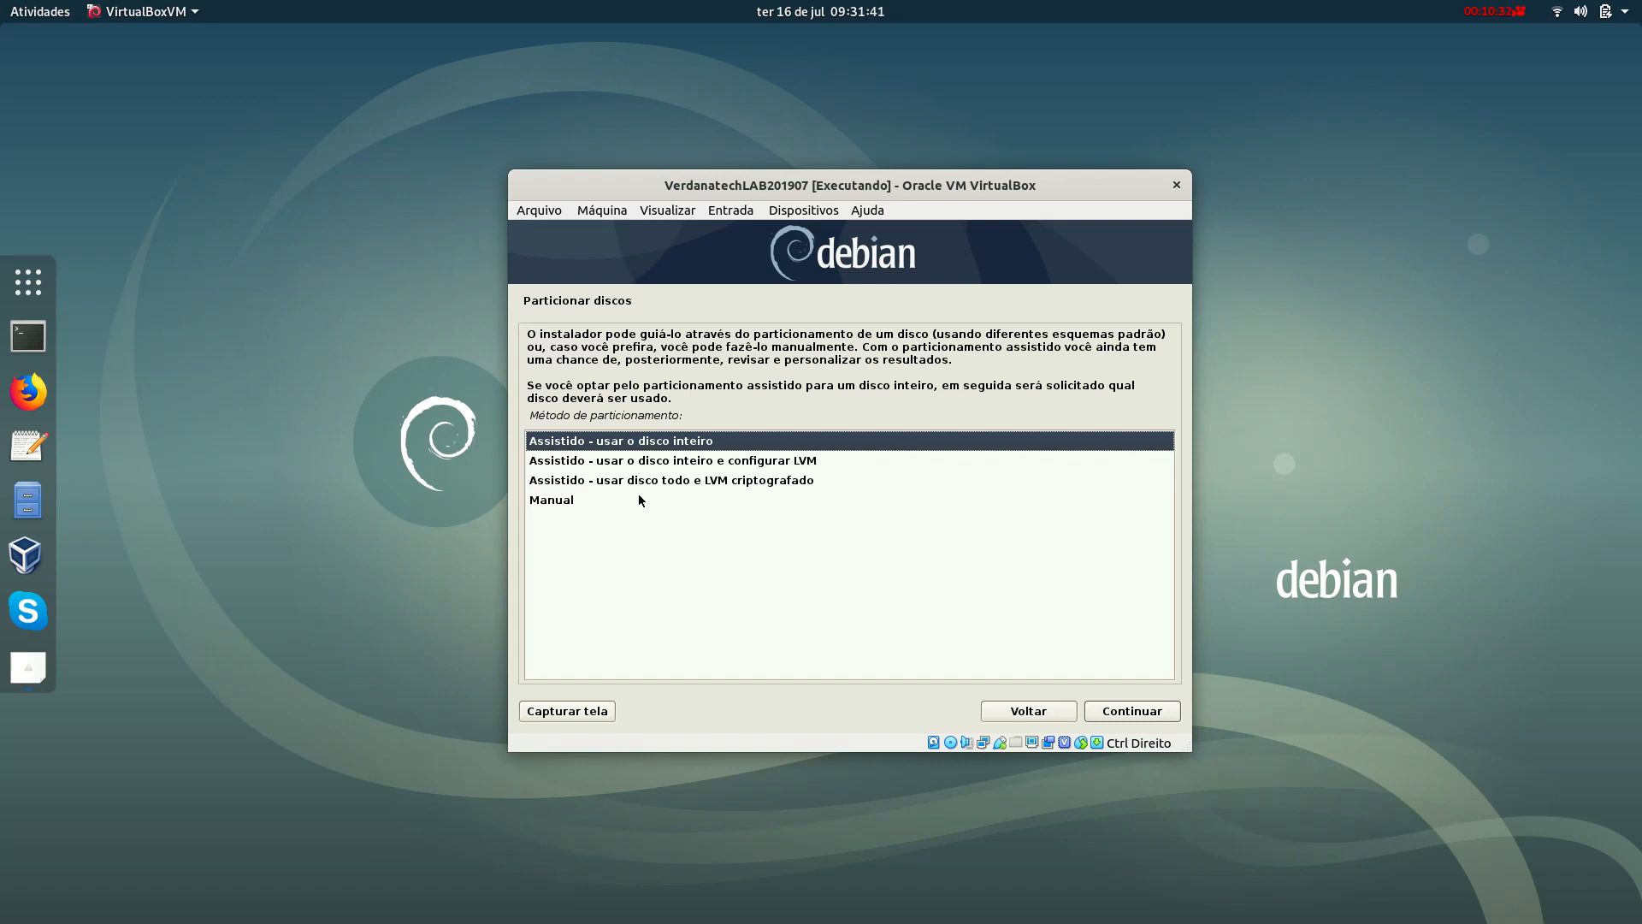
# Use guided whole-disk partitioning on sda, with all files in one partition.
pyautogui.click(615, 501)
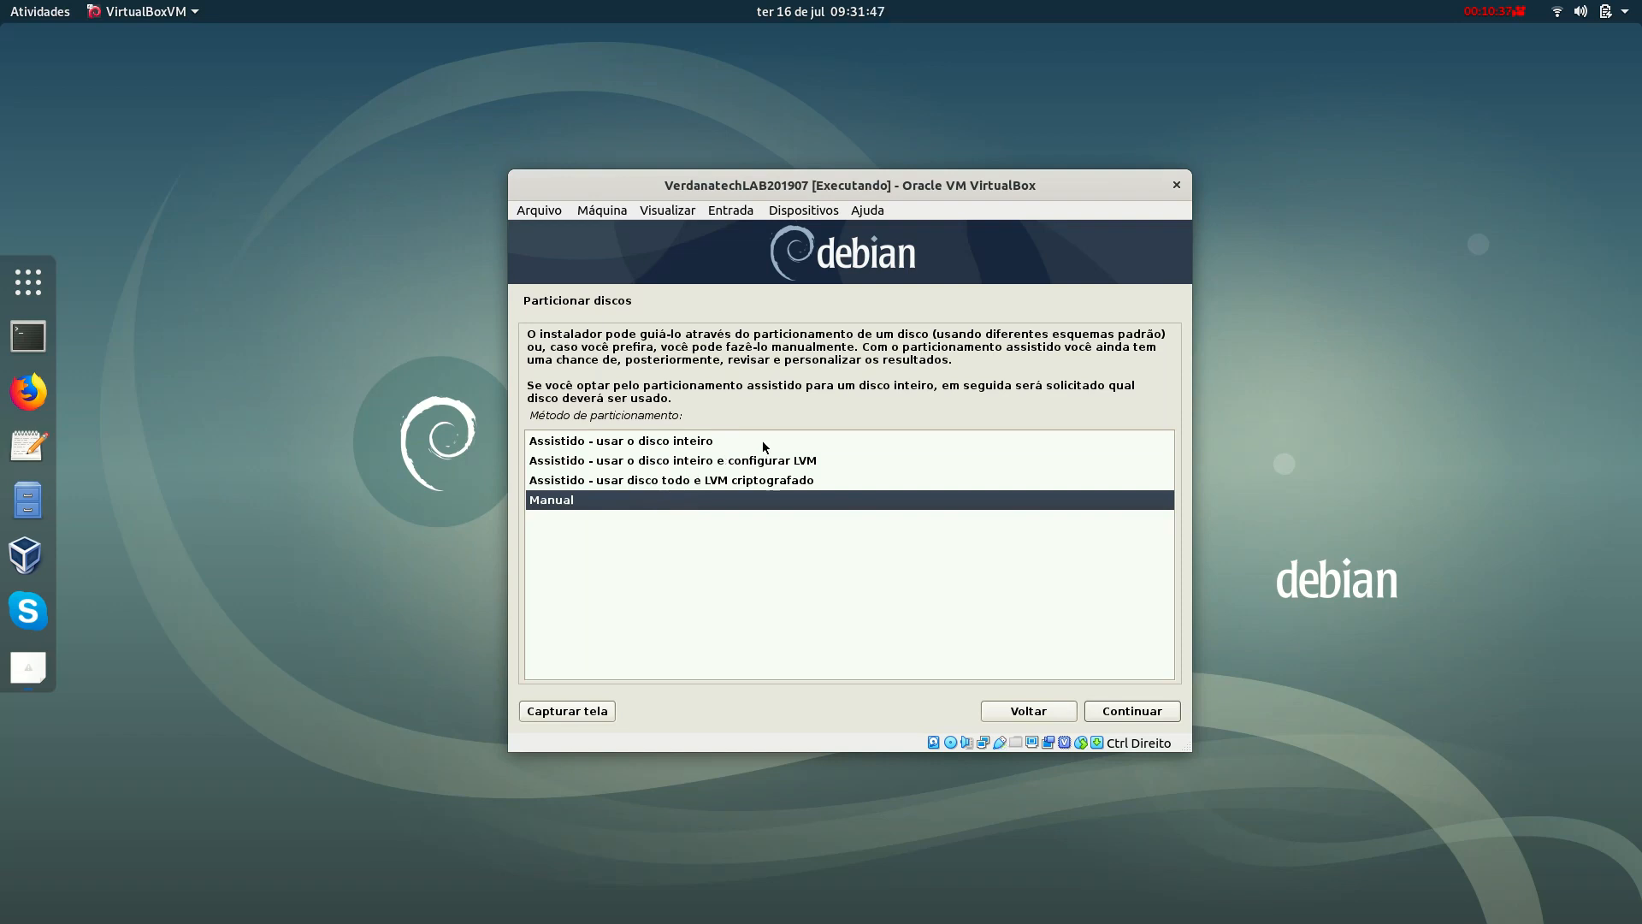
pyautogui.click(763, 442)
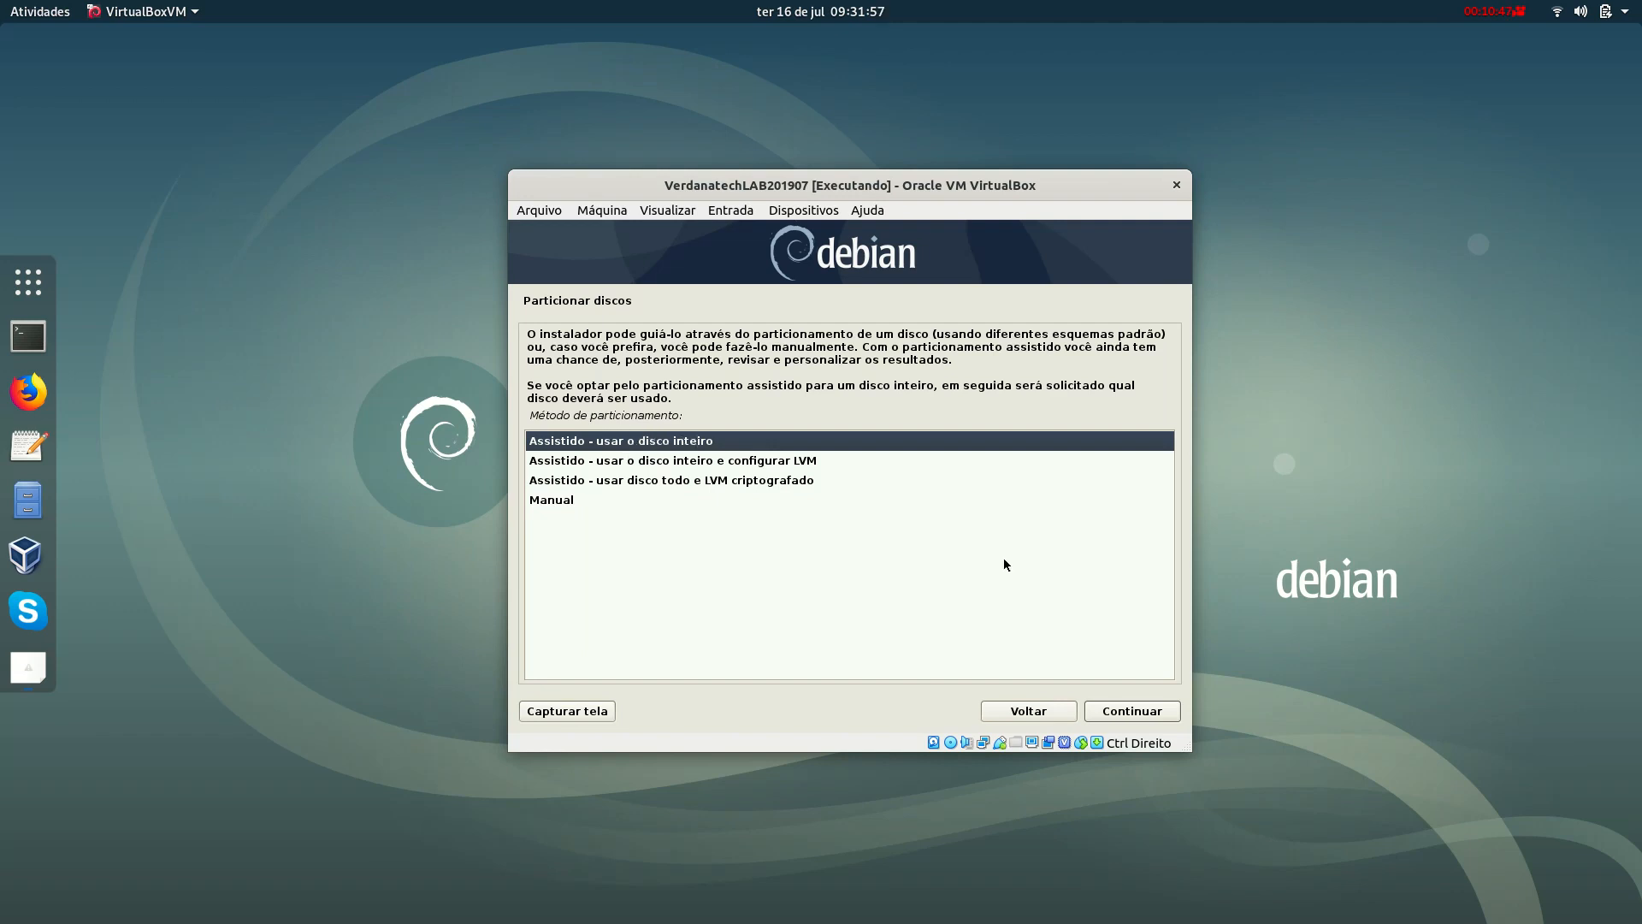
pyautogui.click(1123, 709)
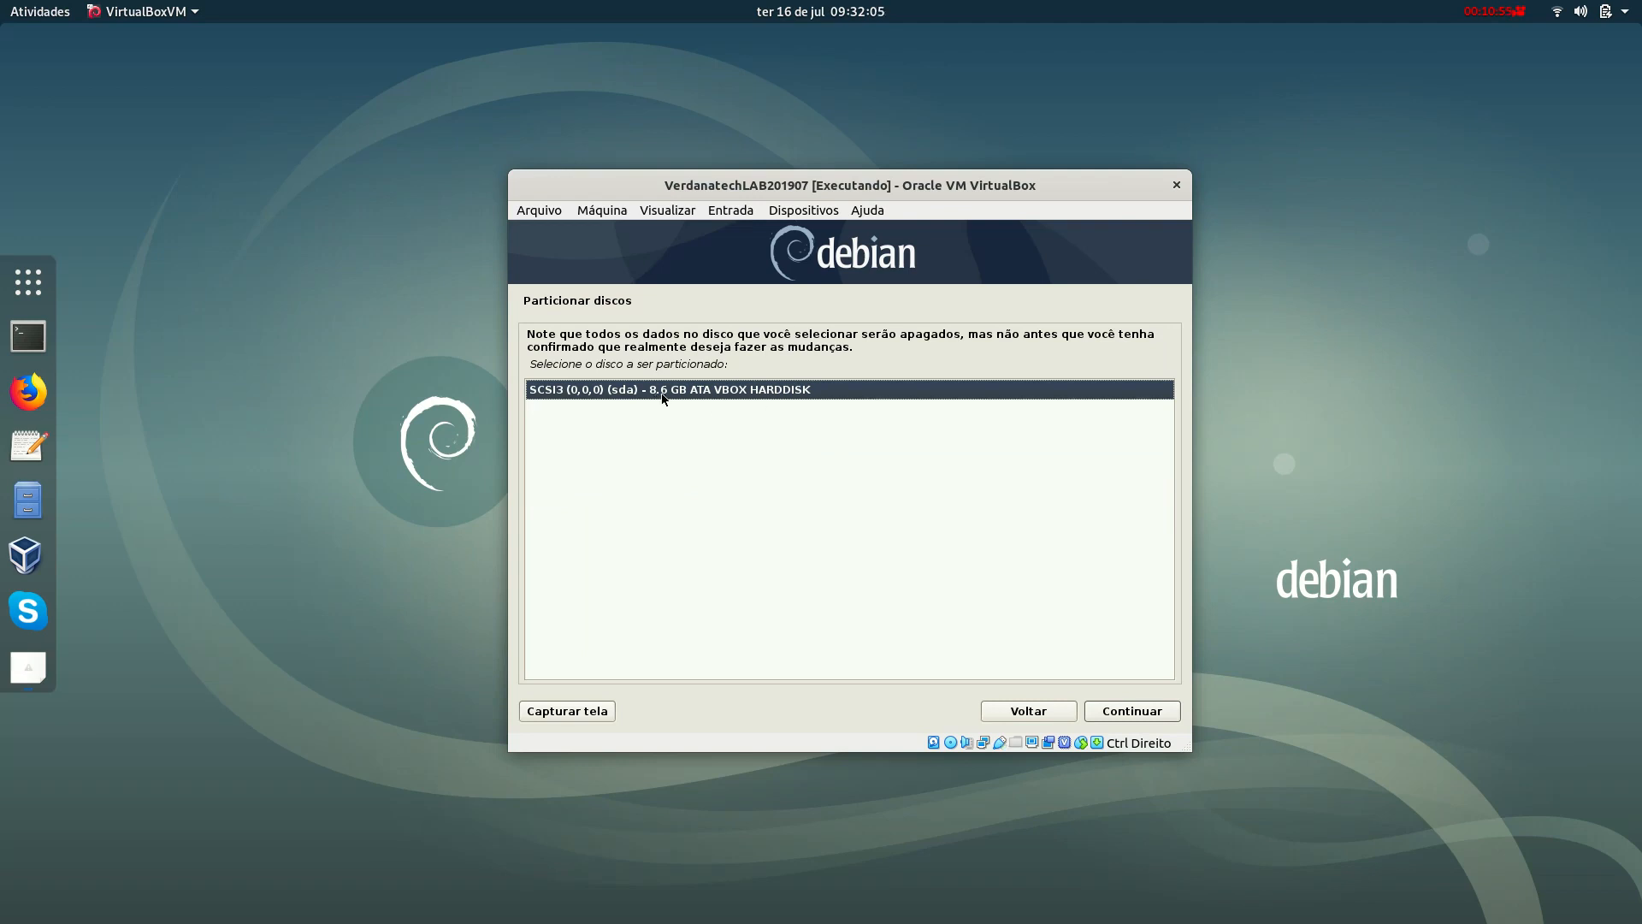
pyautogui.click(1129, 714)
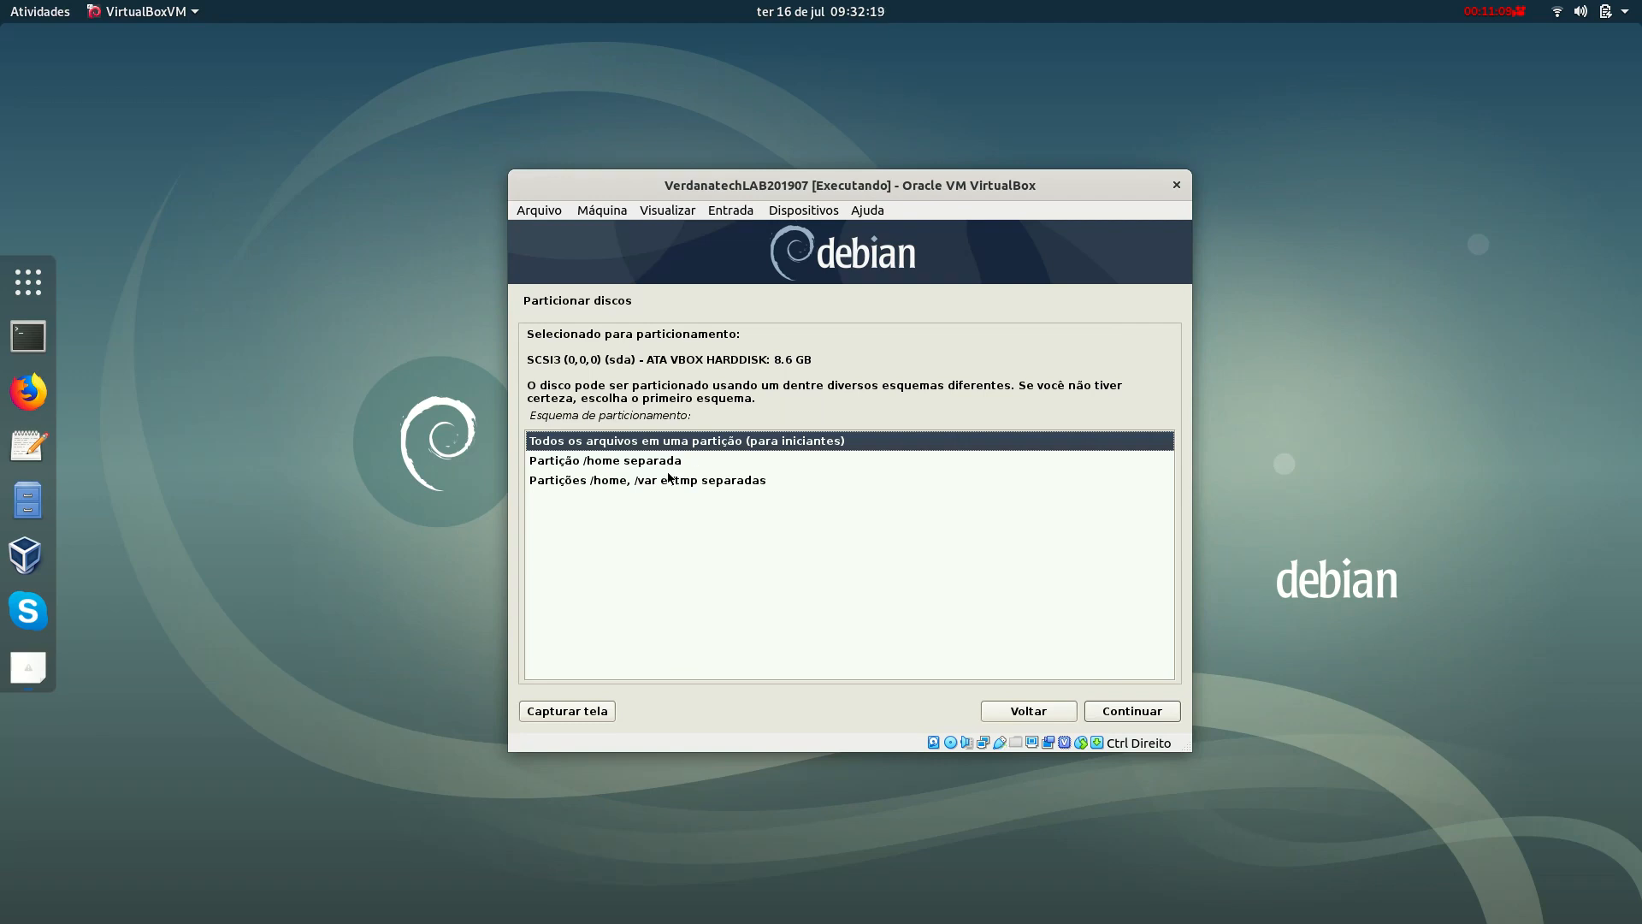
pyautogui.click(650, 442)
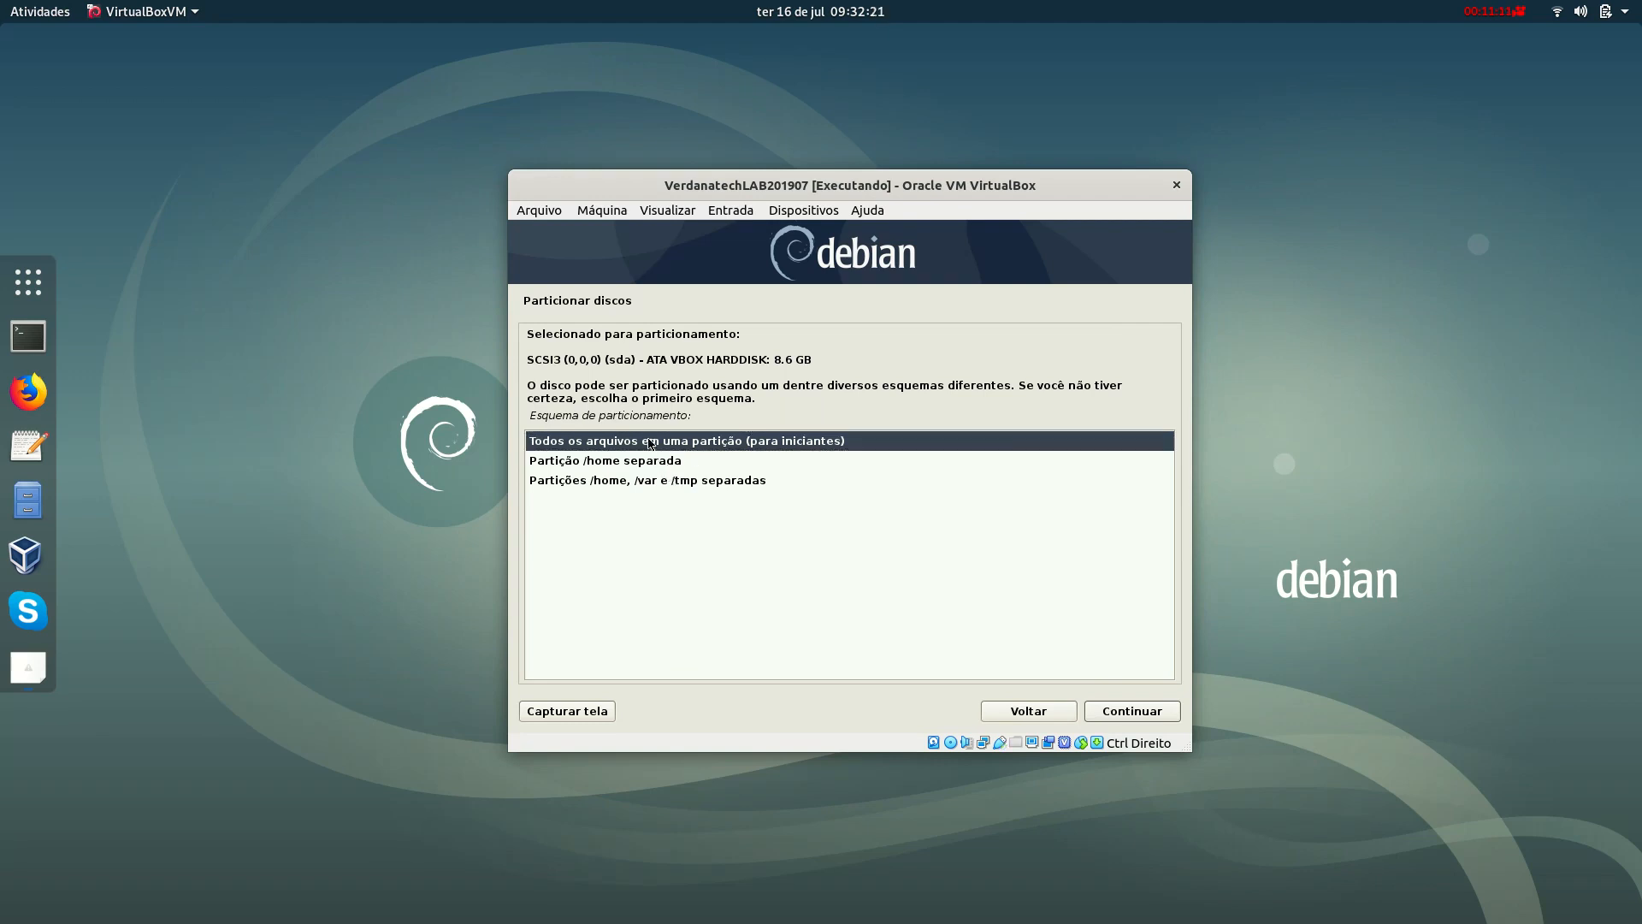
pyautogui.click(1126, 711)
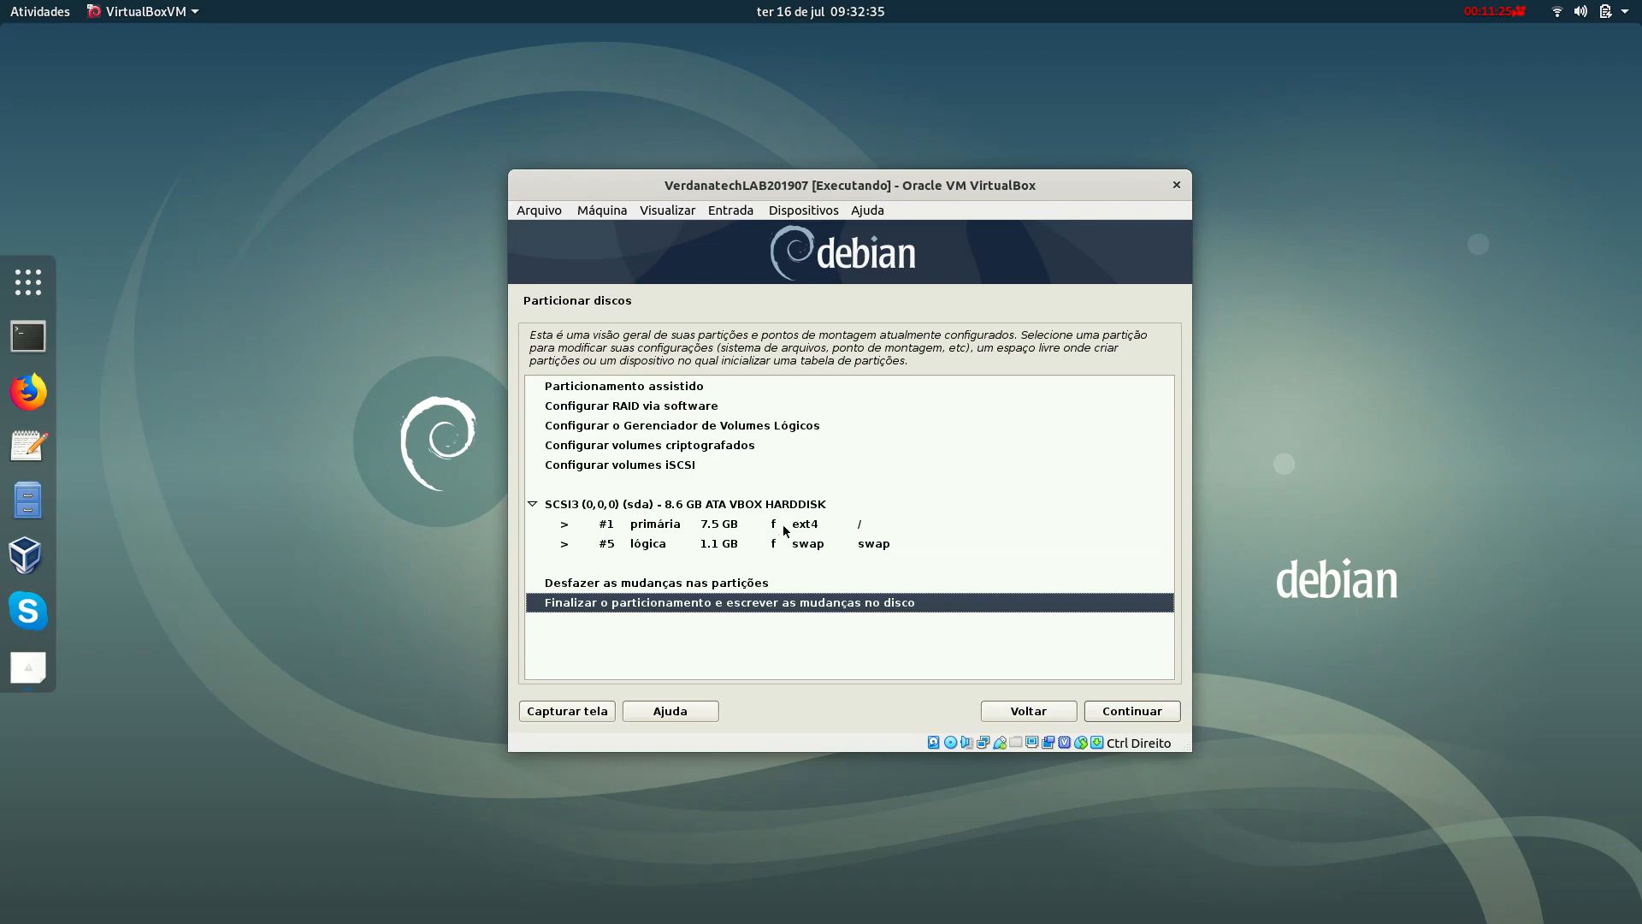
# Review the 7.5 GB ext4 root partition, then finish partitioning and write the changes.
pyautogui.click(711, 531)
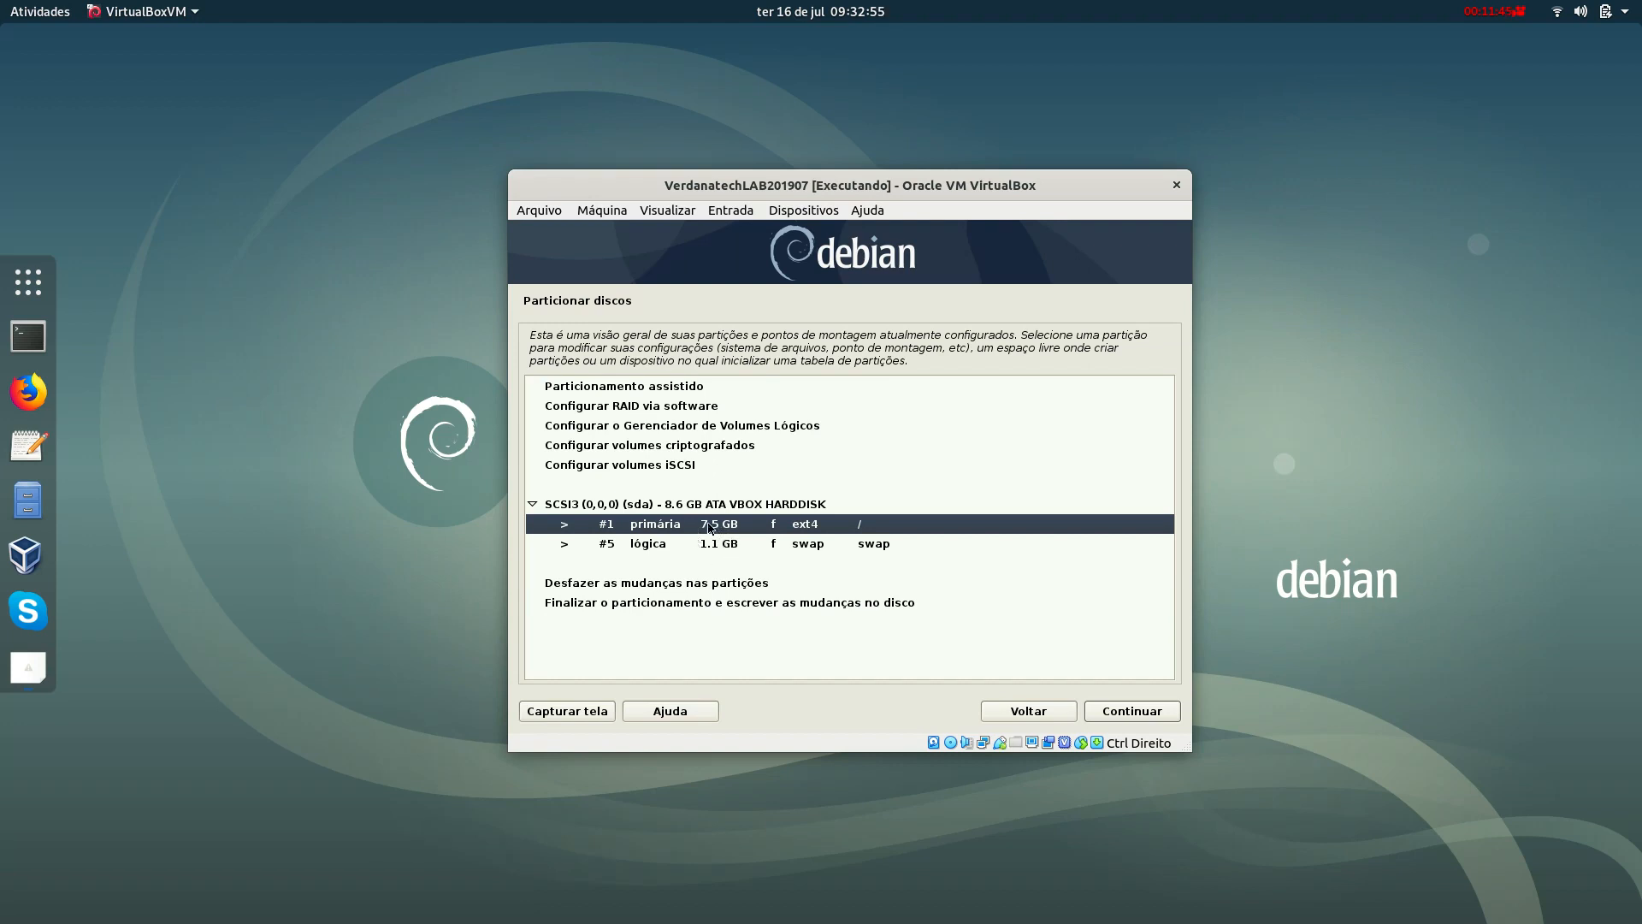
pyautogui.click(568, 605)
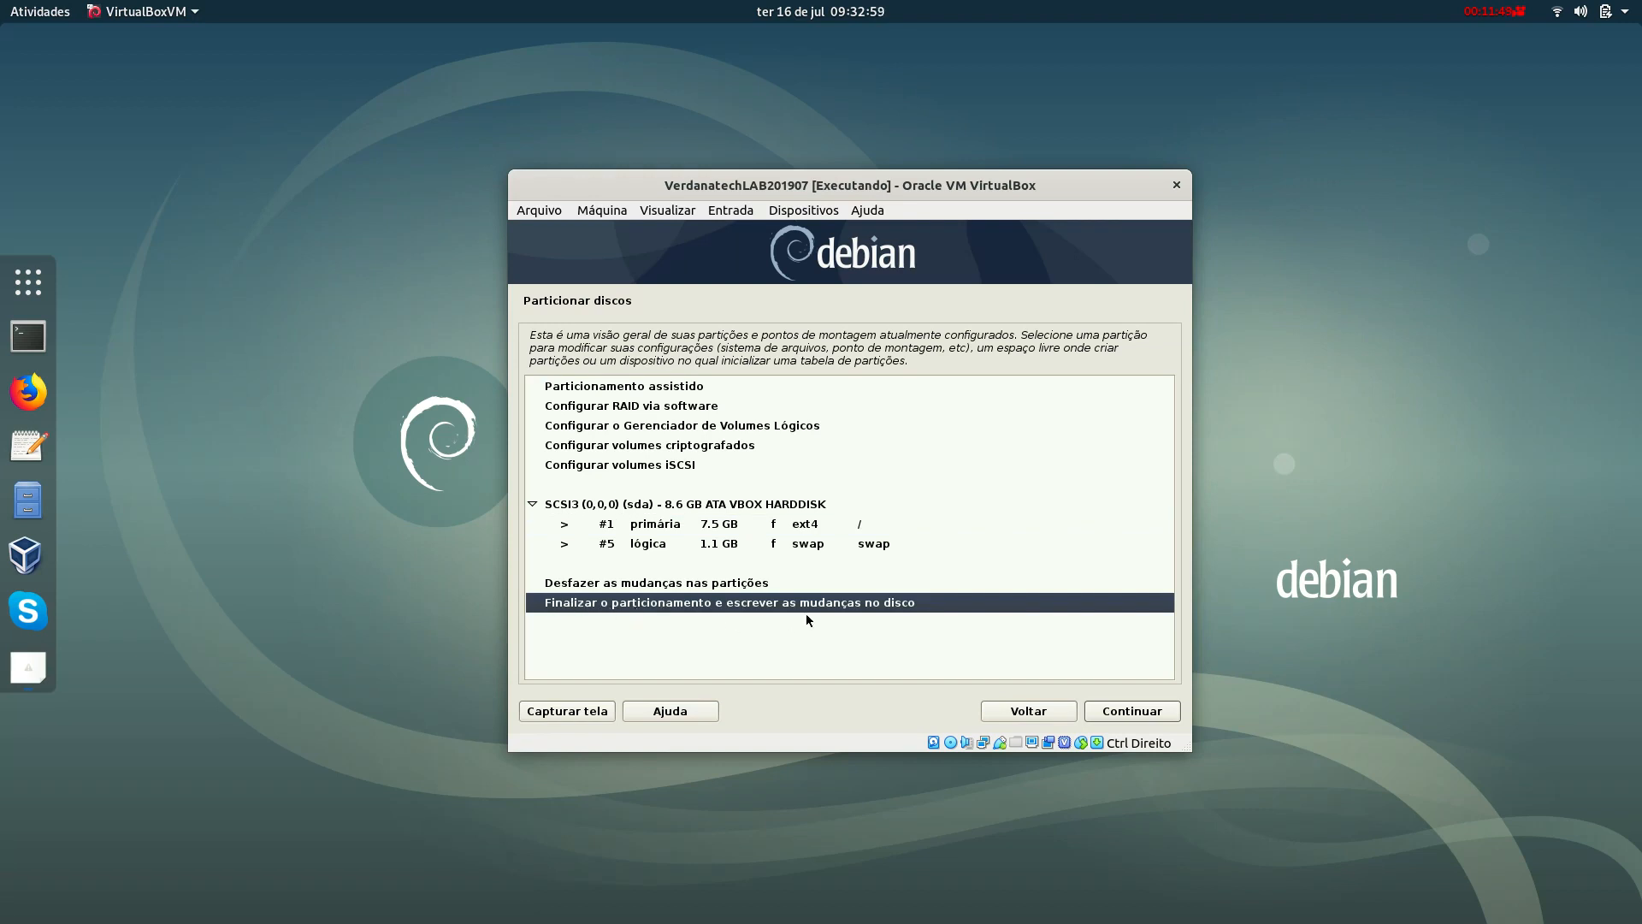
pyautogui.click(1128, 711)
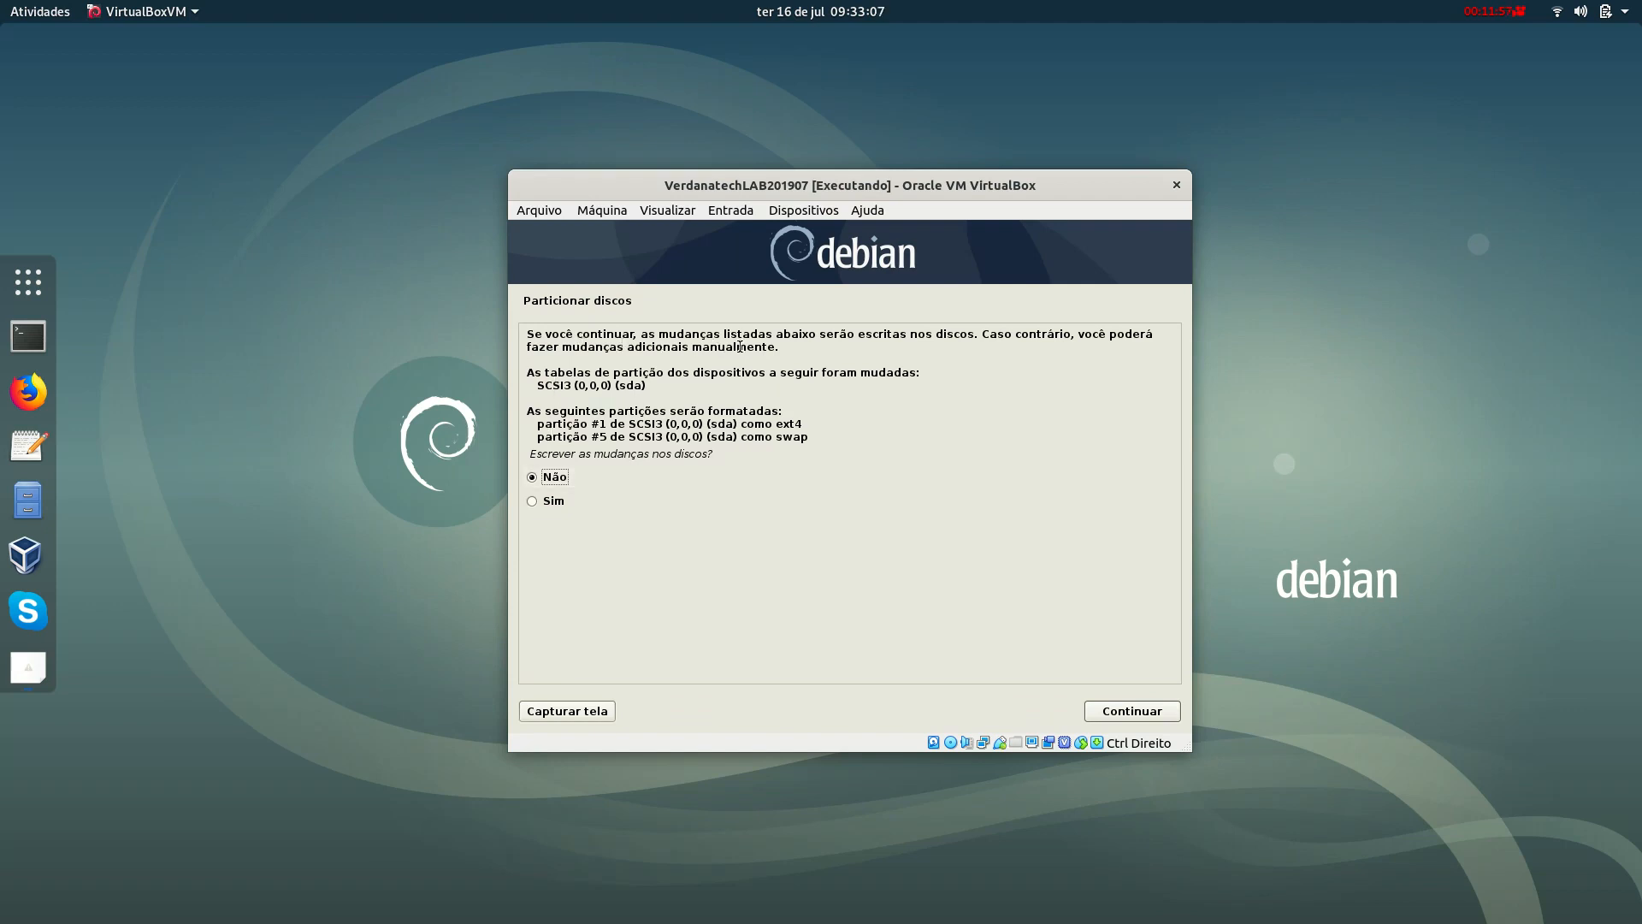
# Answer Sim to writing the partition changes to disk and start formatting.
pyautogui.click(555, 503)
pyautogui.click(565, 476)
pyautogui.click(552, 501)
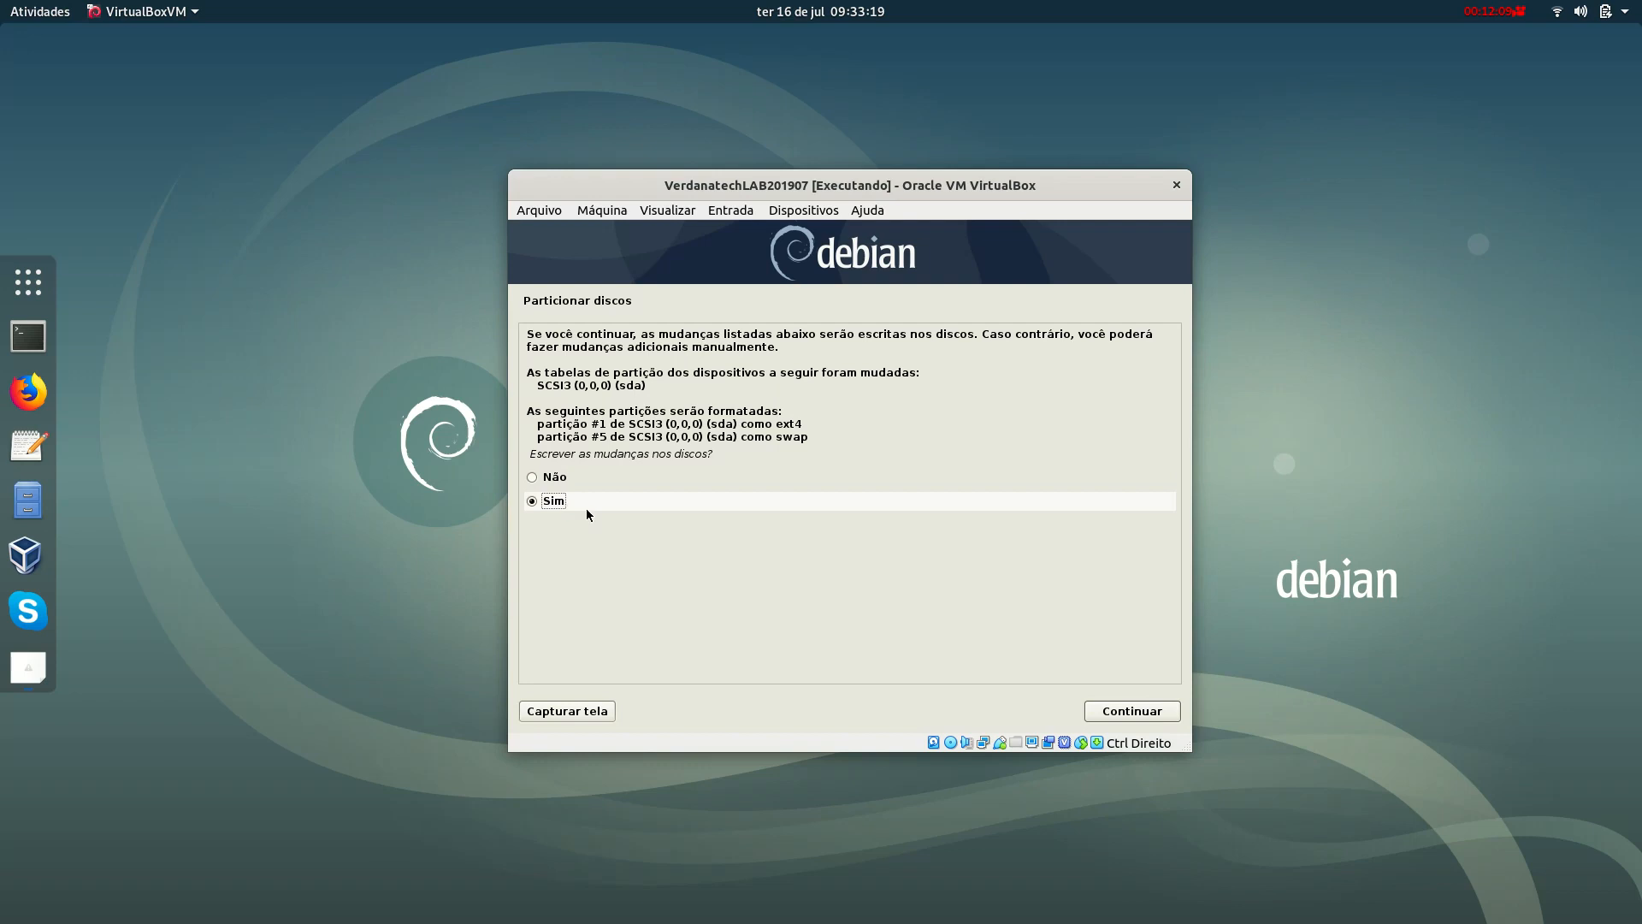
pyautogui.click(1144, 711)
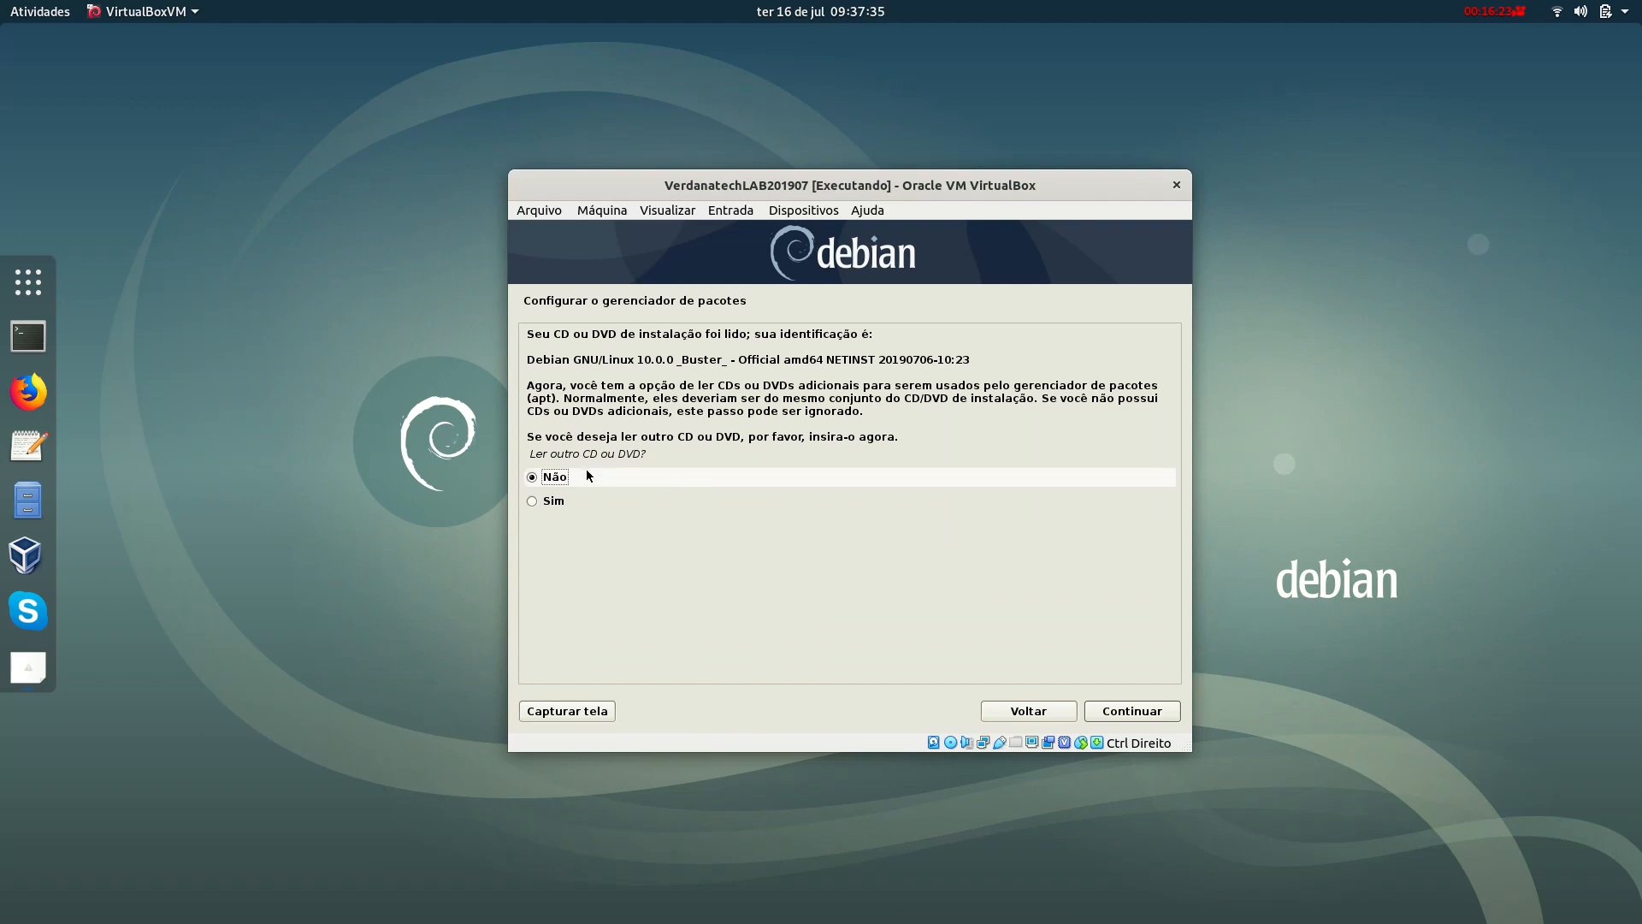
# Skip scanning another CD and choose the Brasil mirror deb.debian.org.
pyautogui.click(1140, 720)
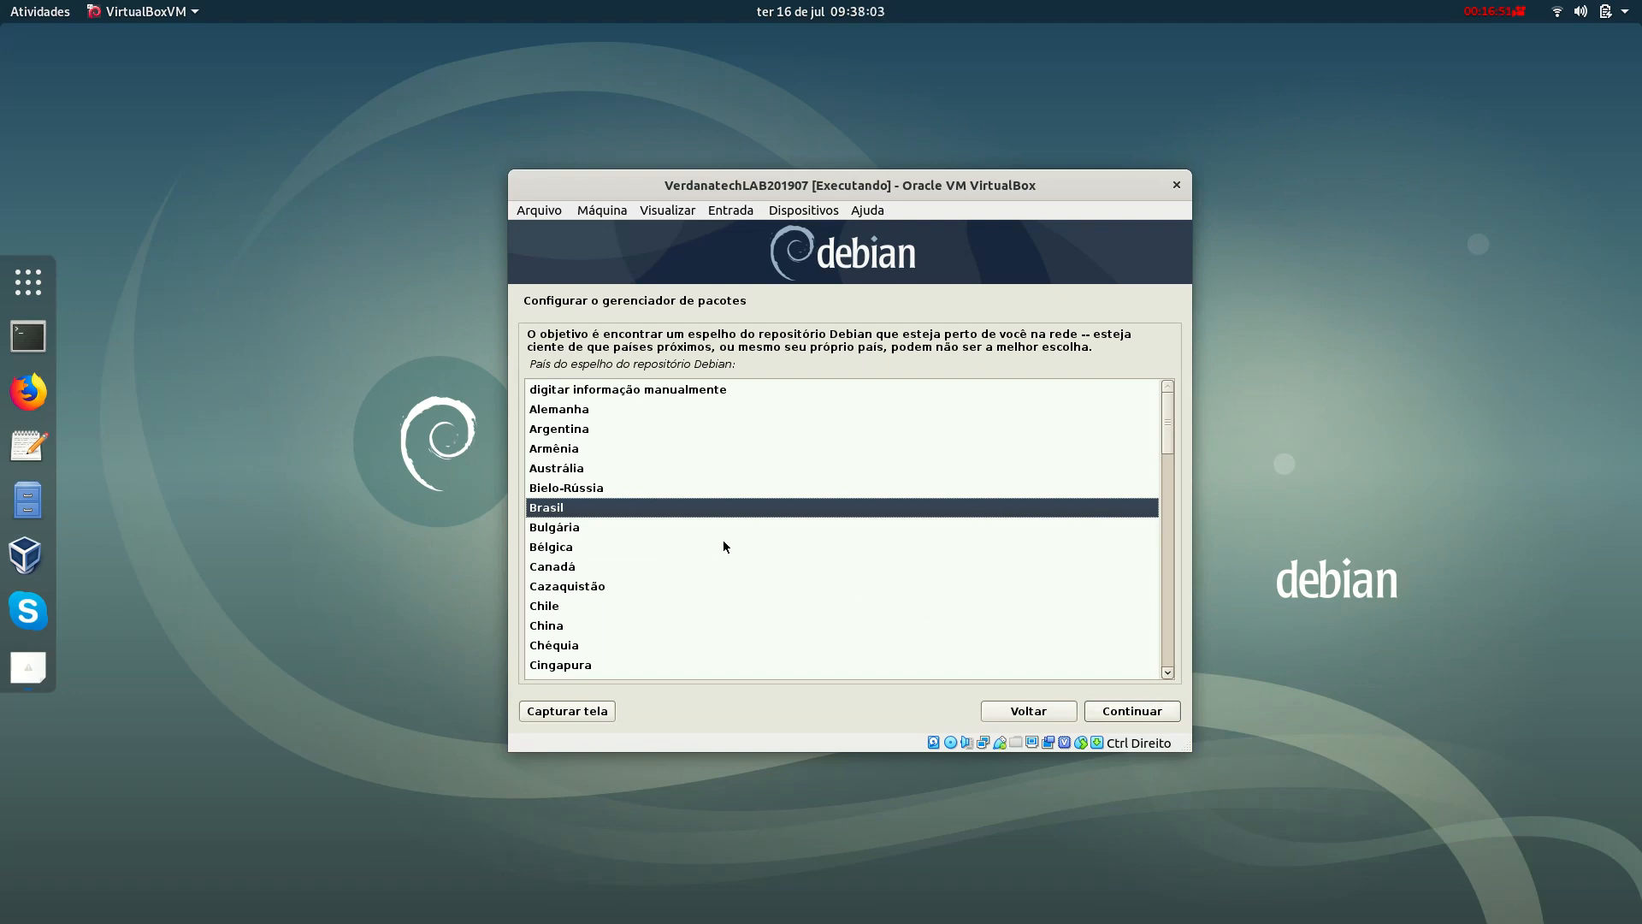
pyautogui.click(1134, 714)
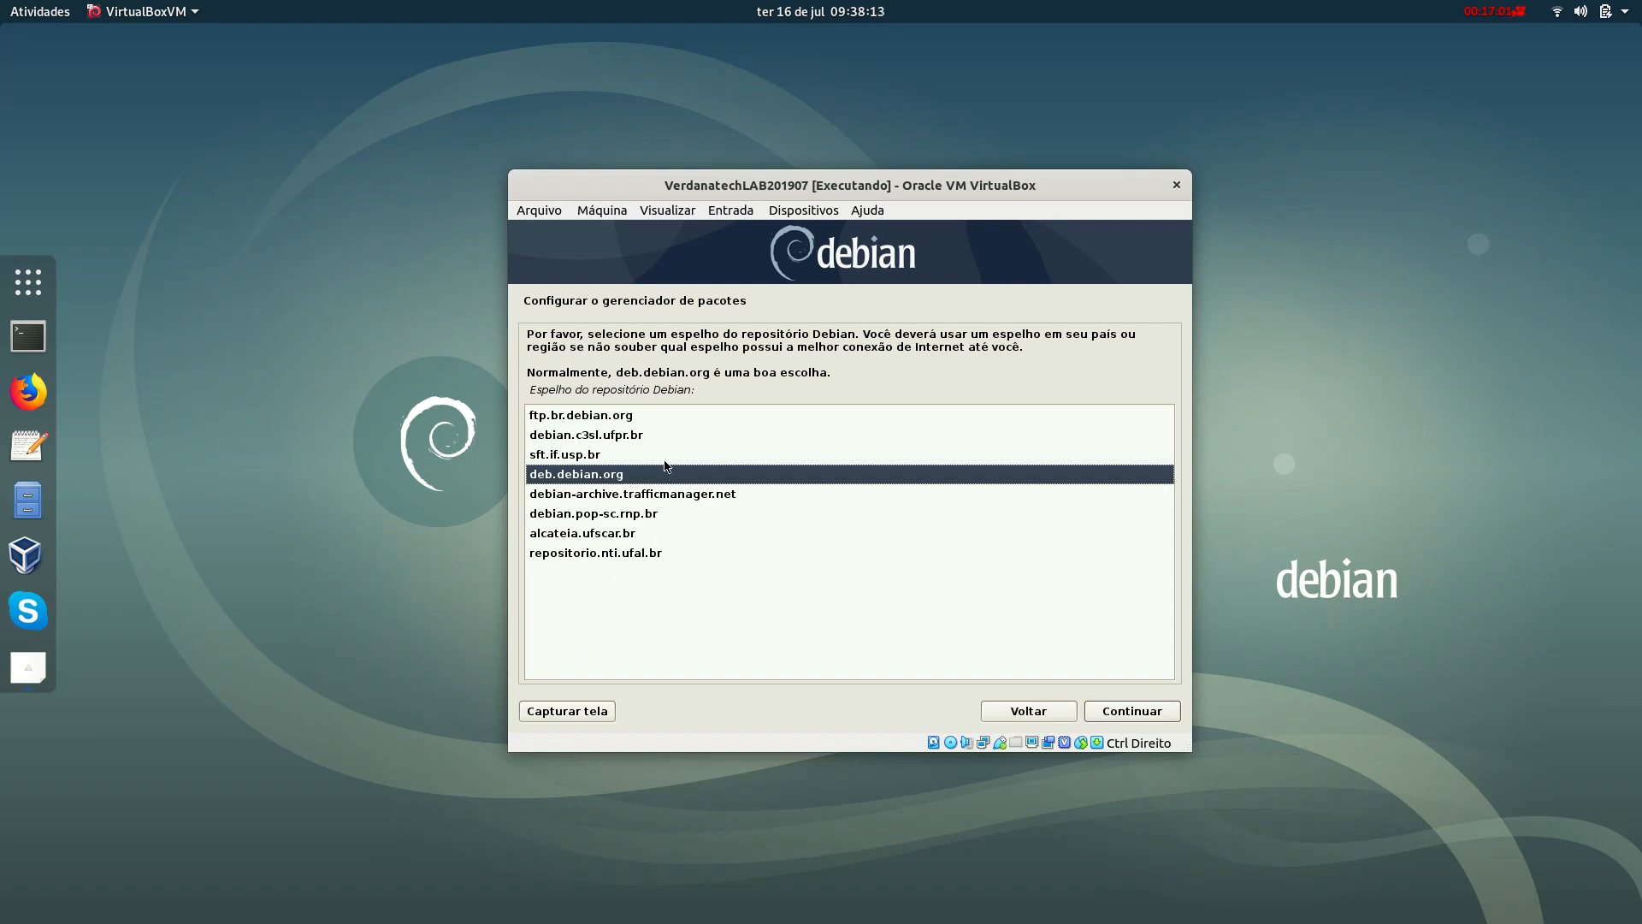
pyautogui.click(1150, 717)
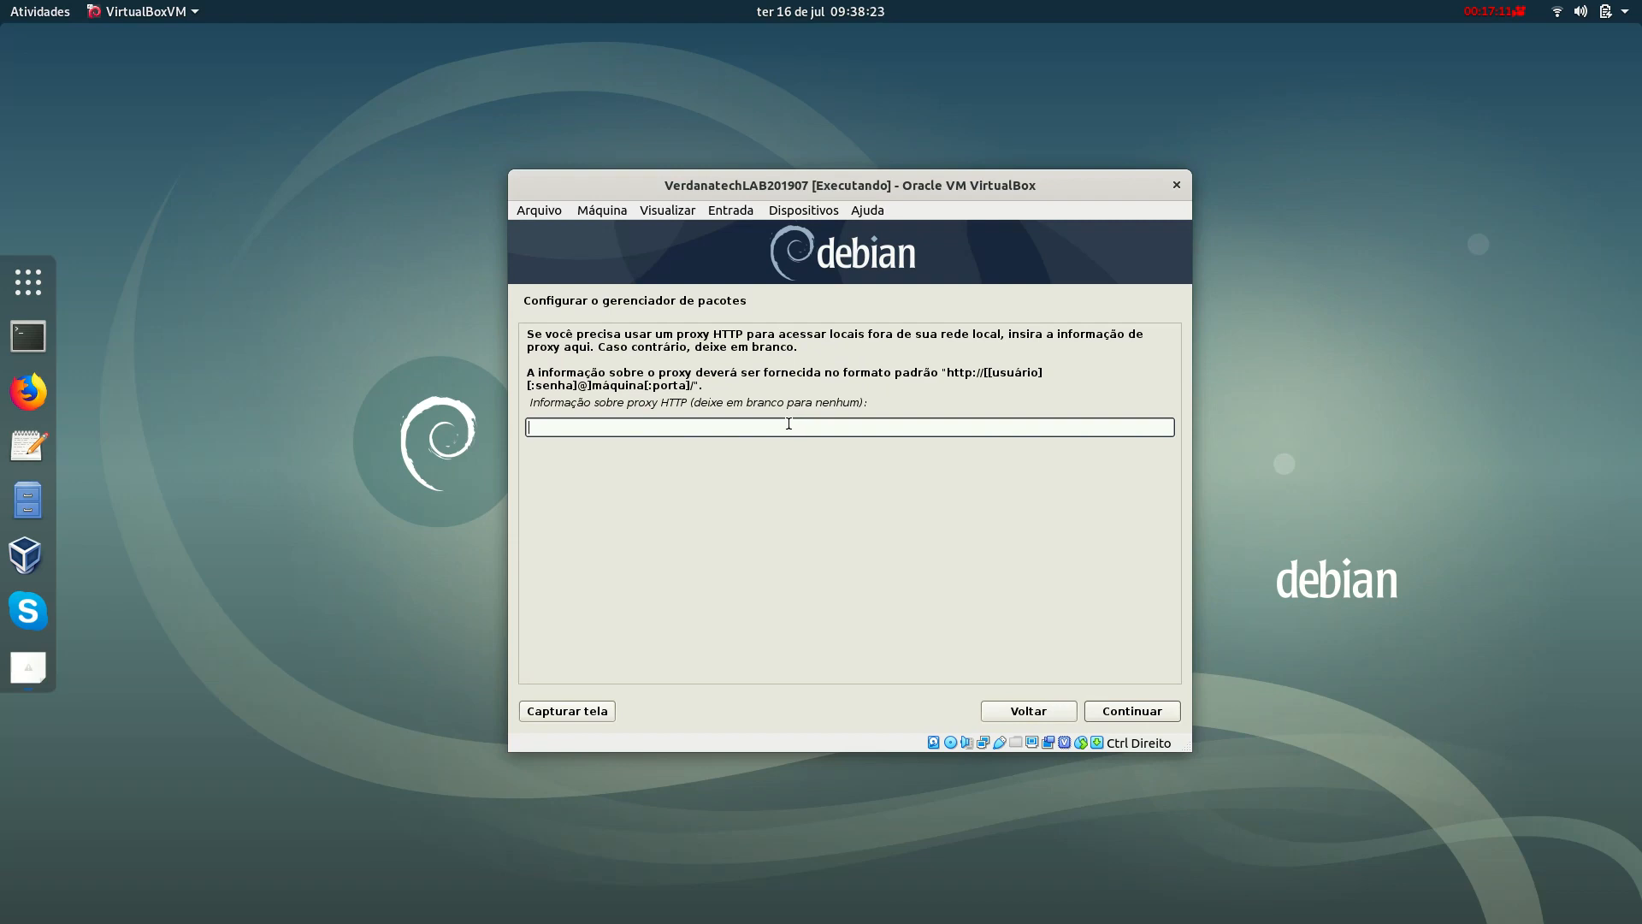
# Leave the HTTP proxy field empty and submit the proxy page.
pyautogui.moveTo(550, 377); pyautogui.dragTo(587, 384)
pyautogui.click(592, 386)
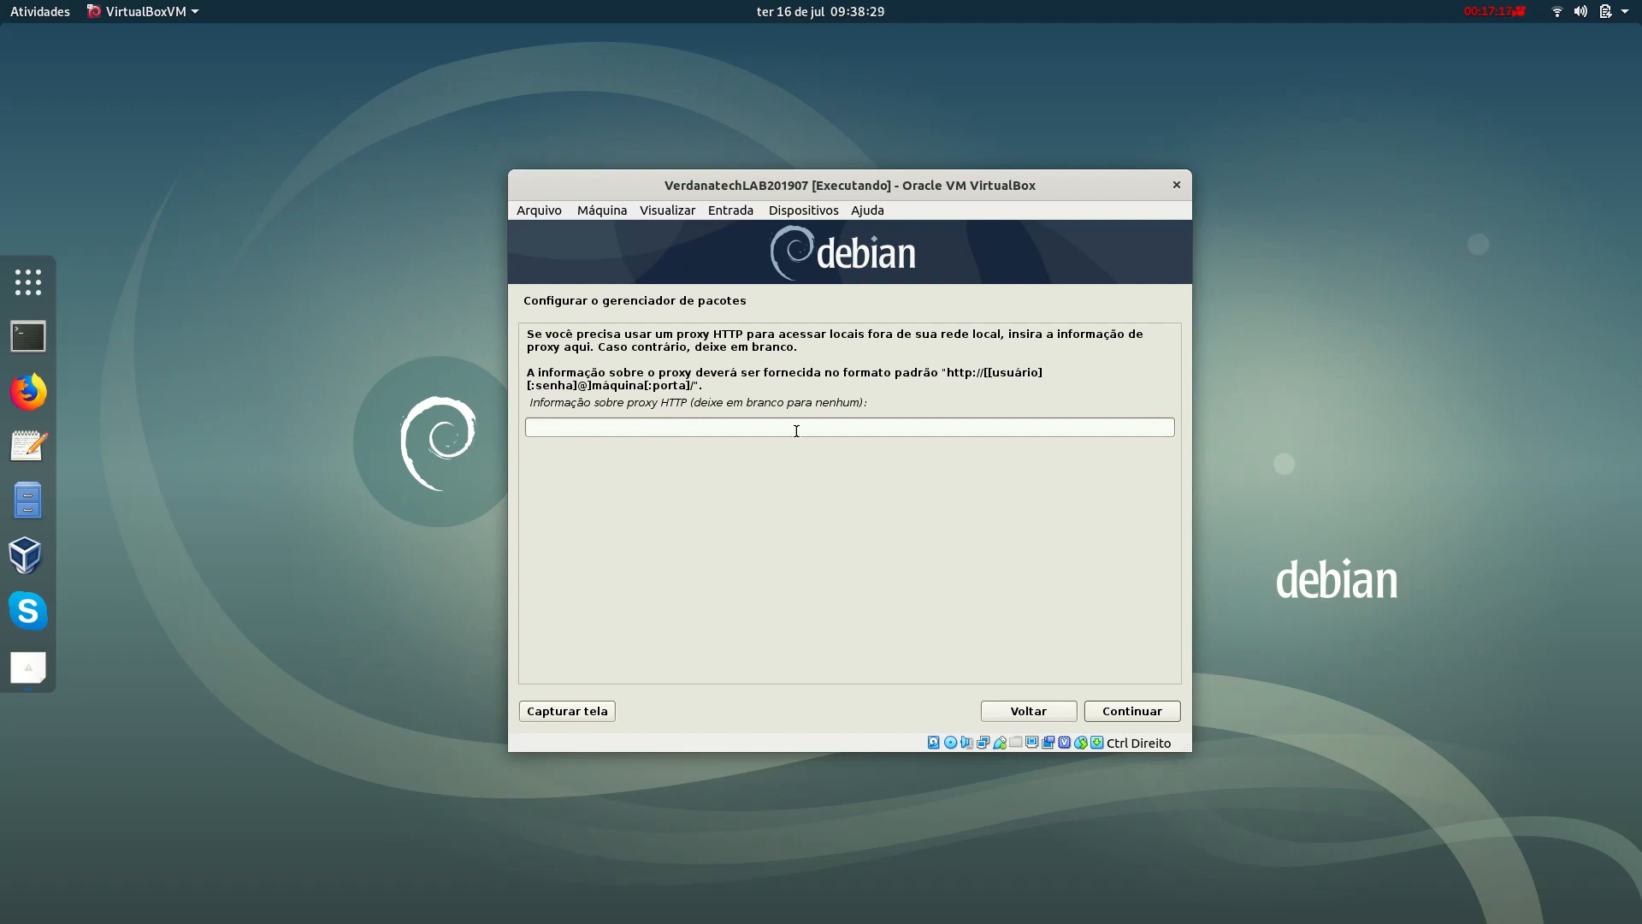
pyautogui.click(1143, 716)
# Continue with no HTTP proxy and let apt configuration finish.
pyautogui.click(1150, 714)
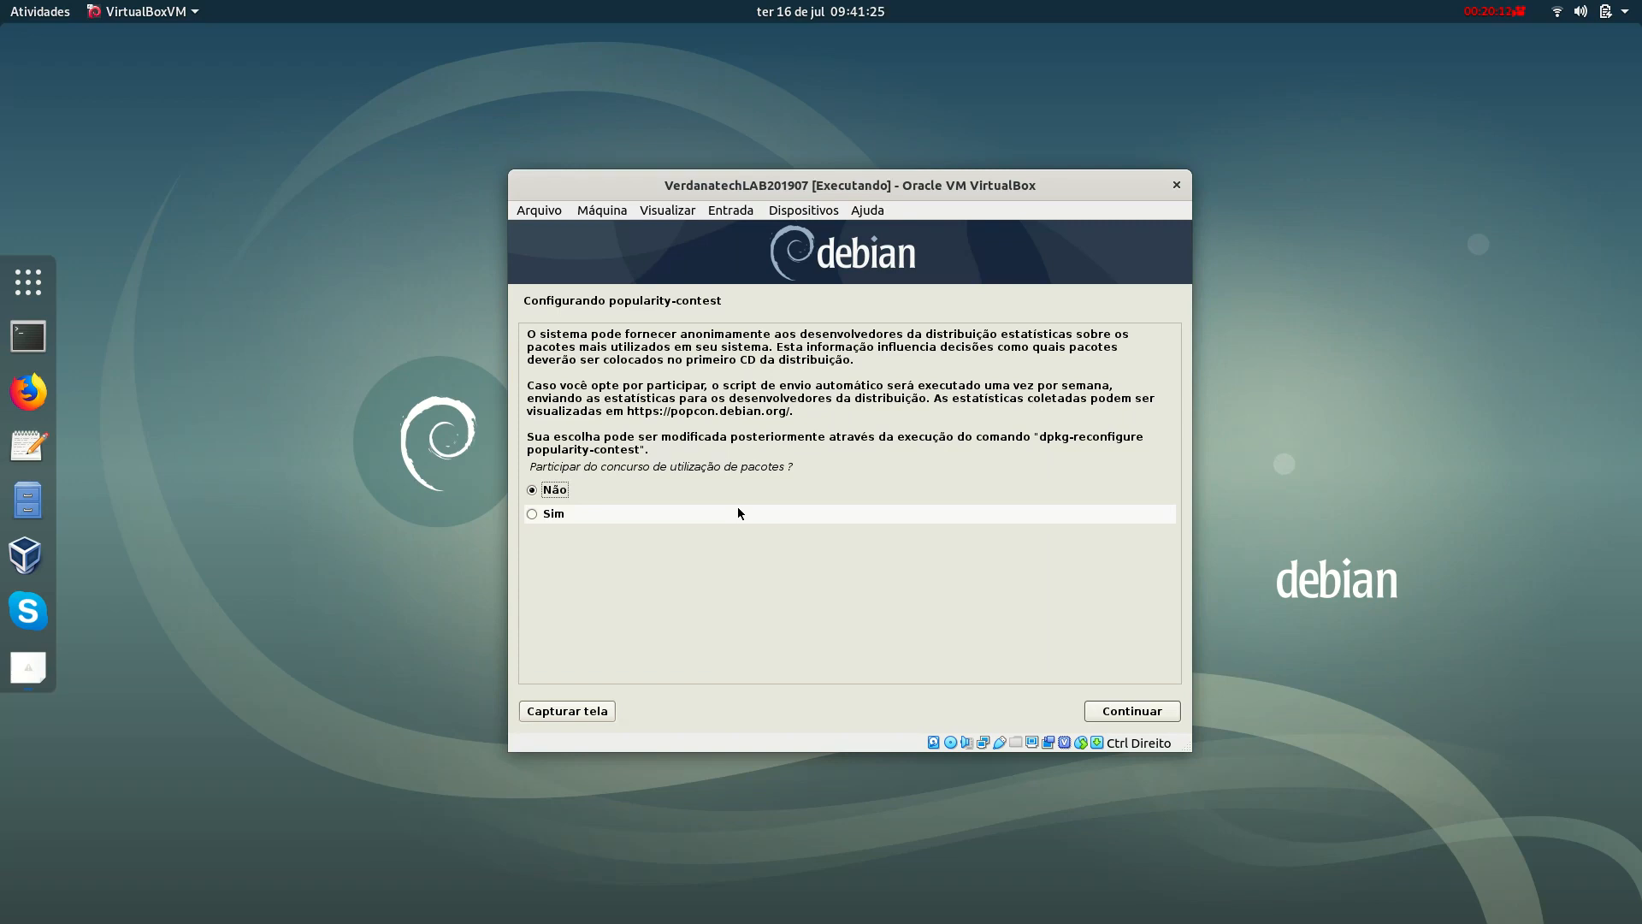
# Answer Sim to joining the Debian package popularity contest.
pyautogui.click(738, 510)
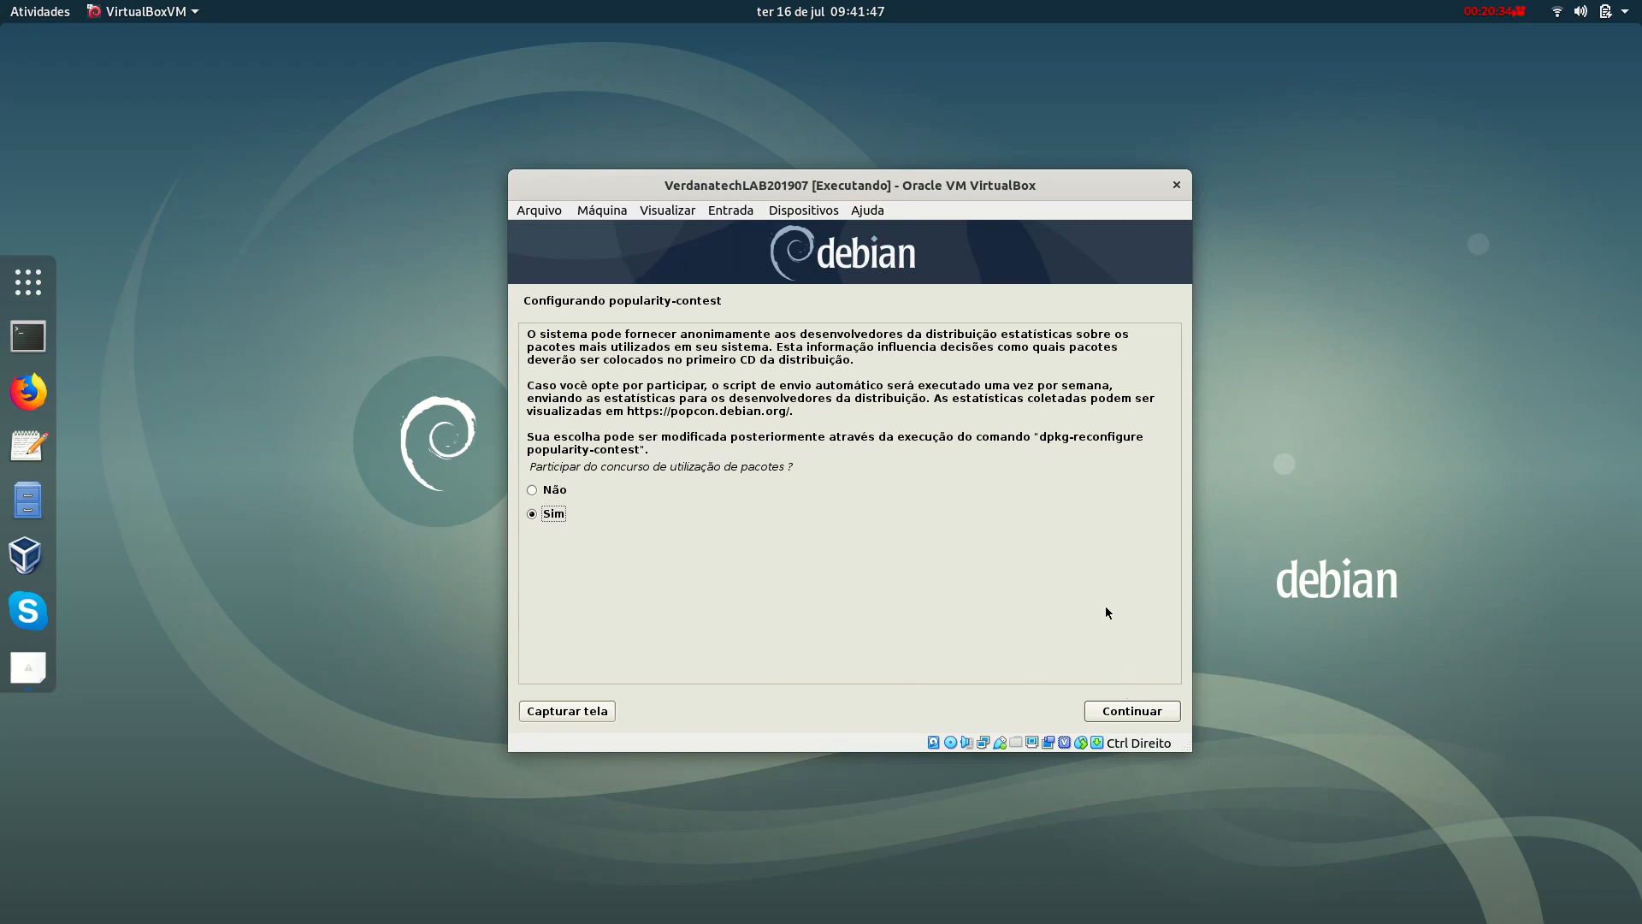
pyautogui.click(1130, 710)
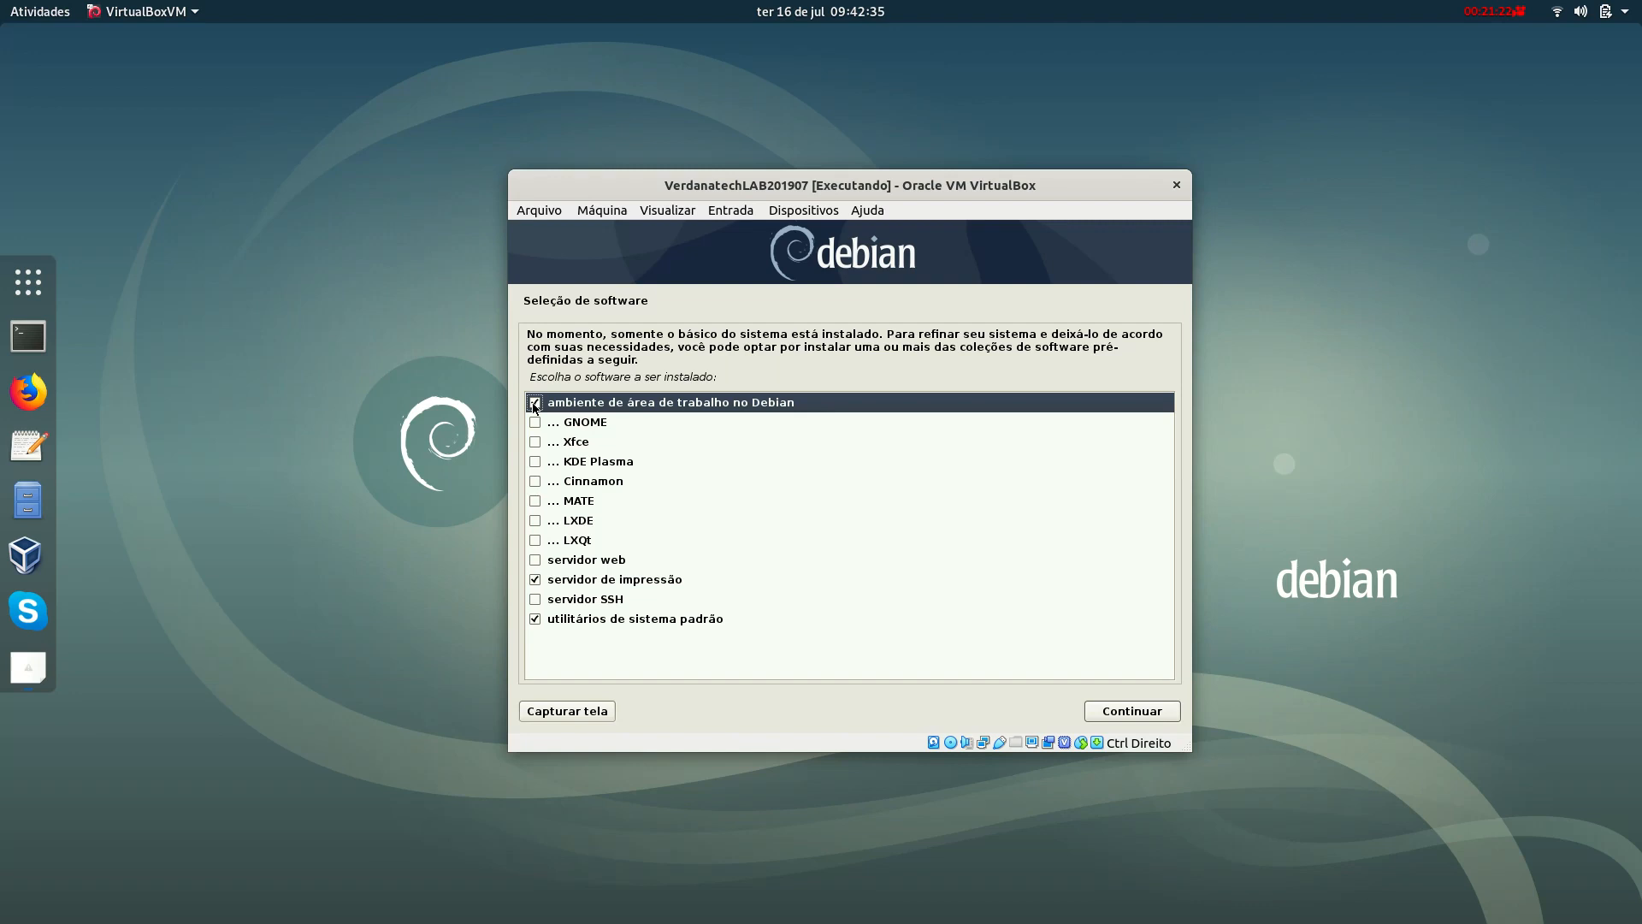
# Install only the SSH server and standard utilities, unchecking desktop environment and print server.
pyautogui.click(535, 403)
pyautogui.click(535, 580)
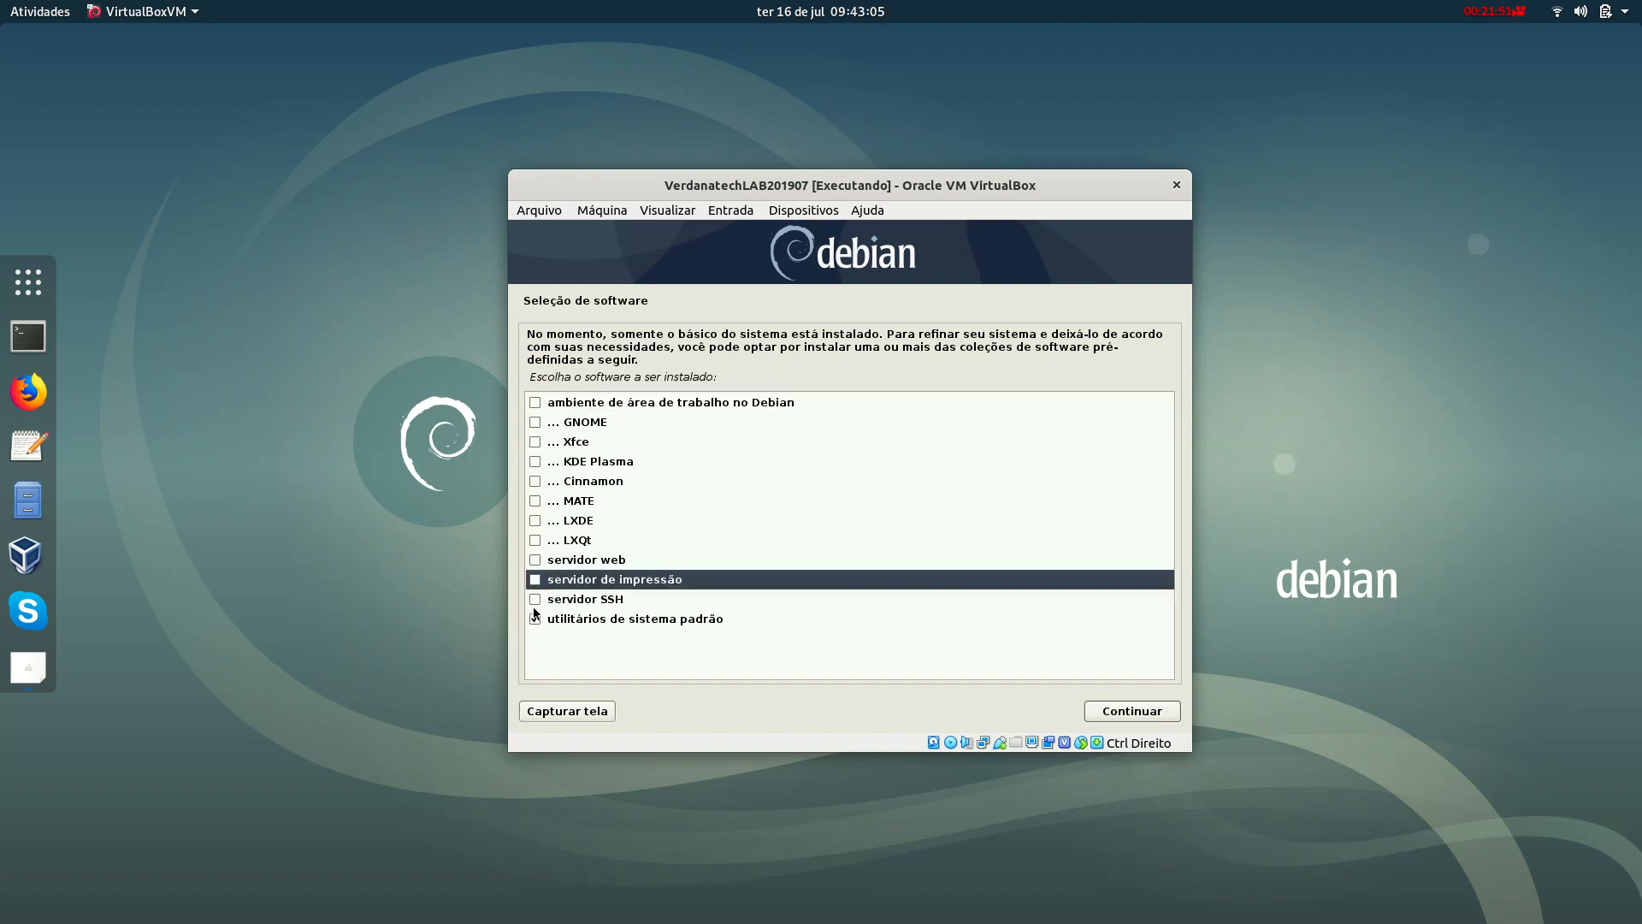
pyautogui.click(535, 599)
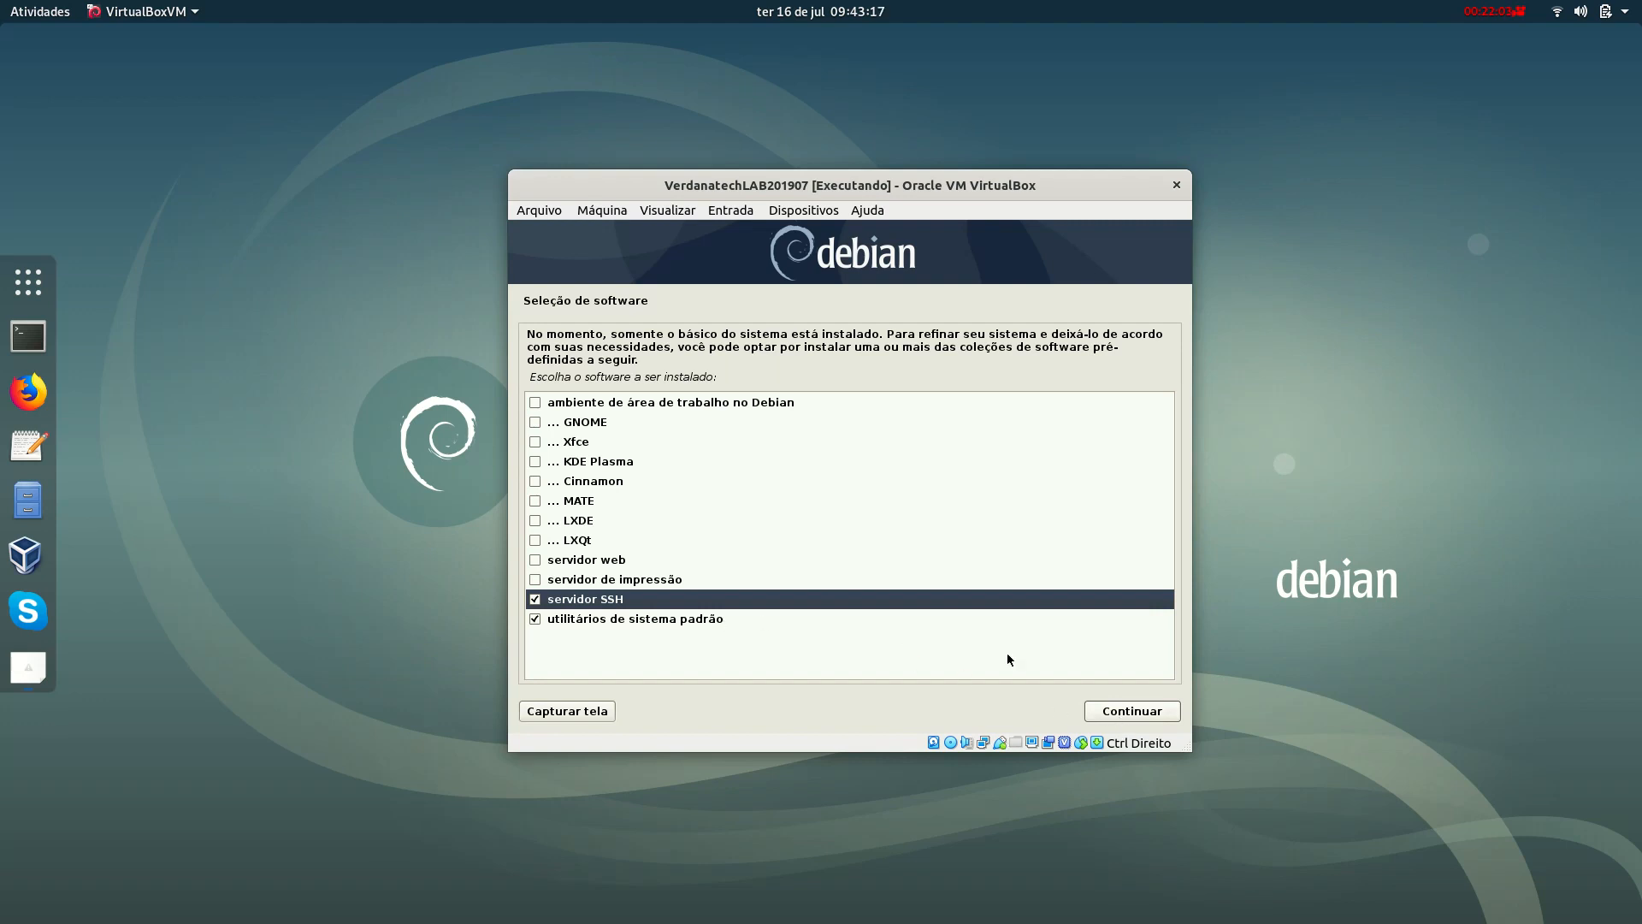
pyautogui.click(1141, 713)
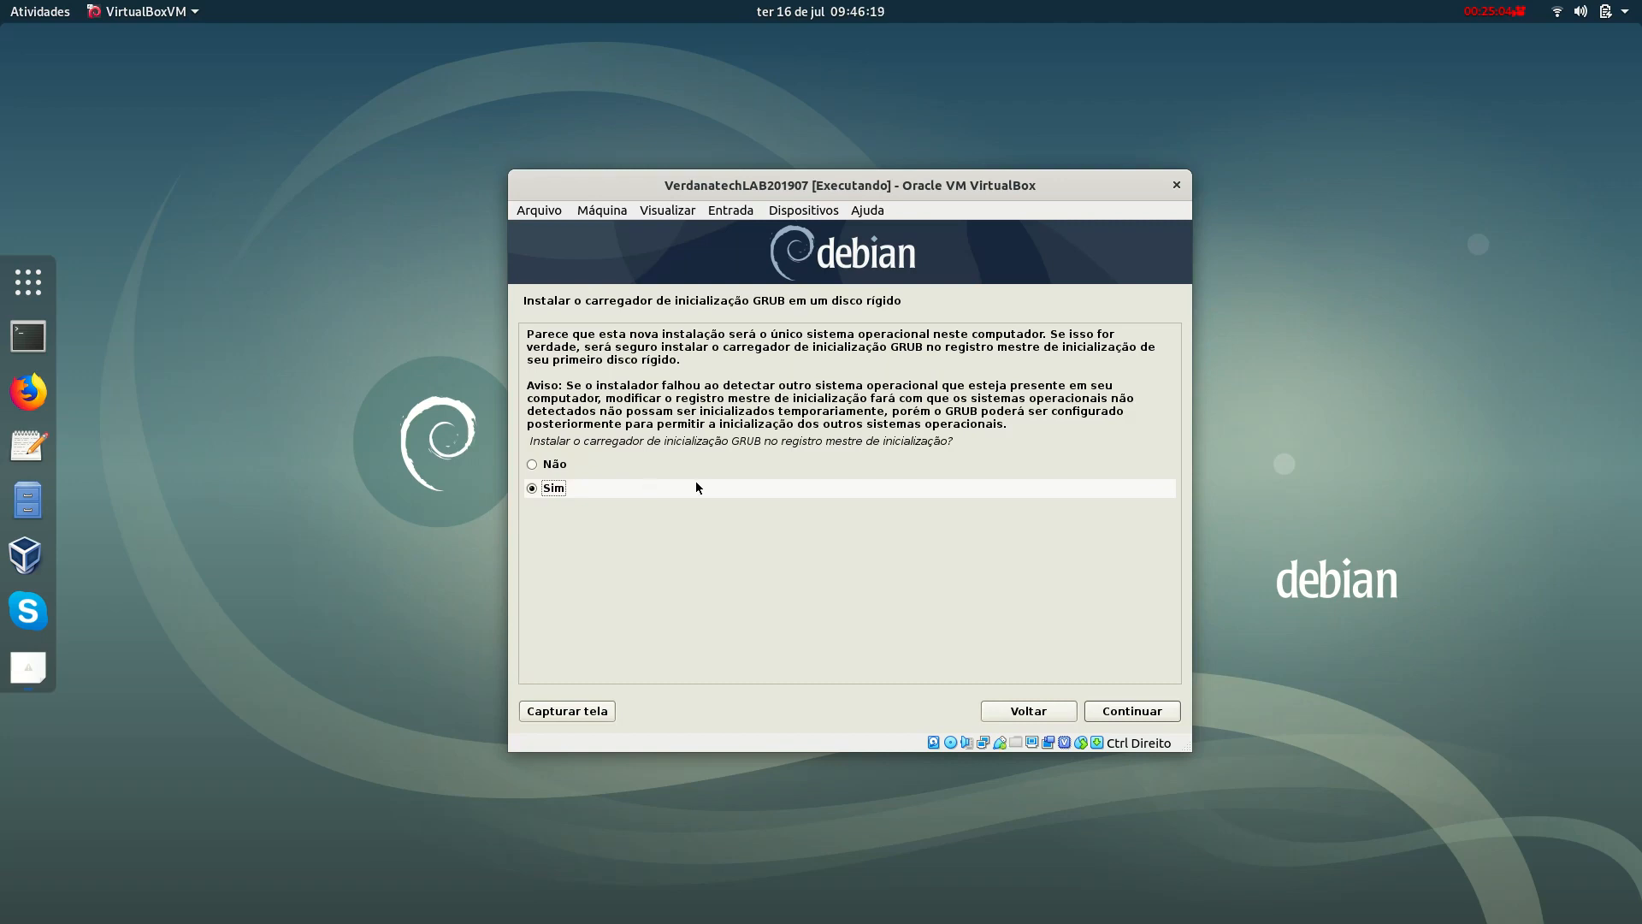
# Install the GRUB boot loader to the master boot record on /dev/sda.
pyautogui.click(1131, 711)
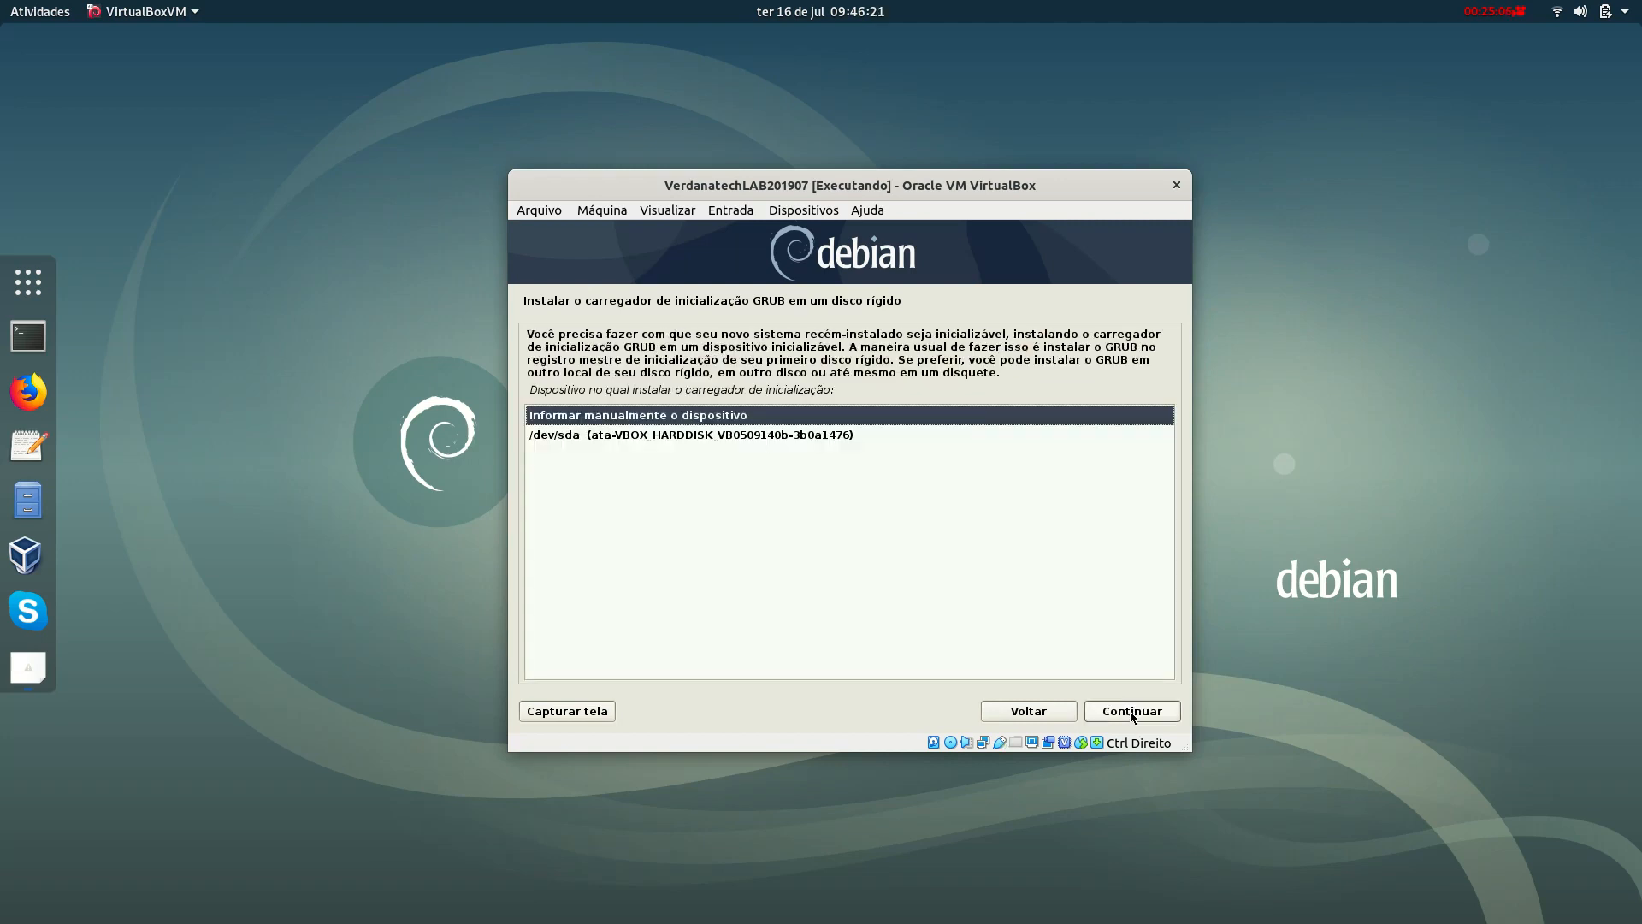
pyautogui.click(770, 441)
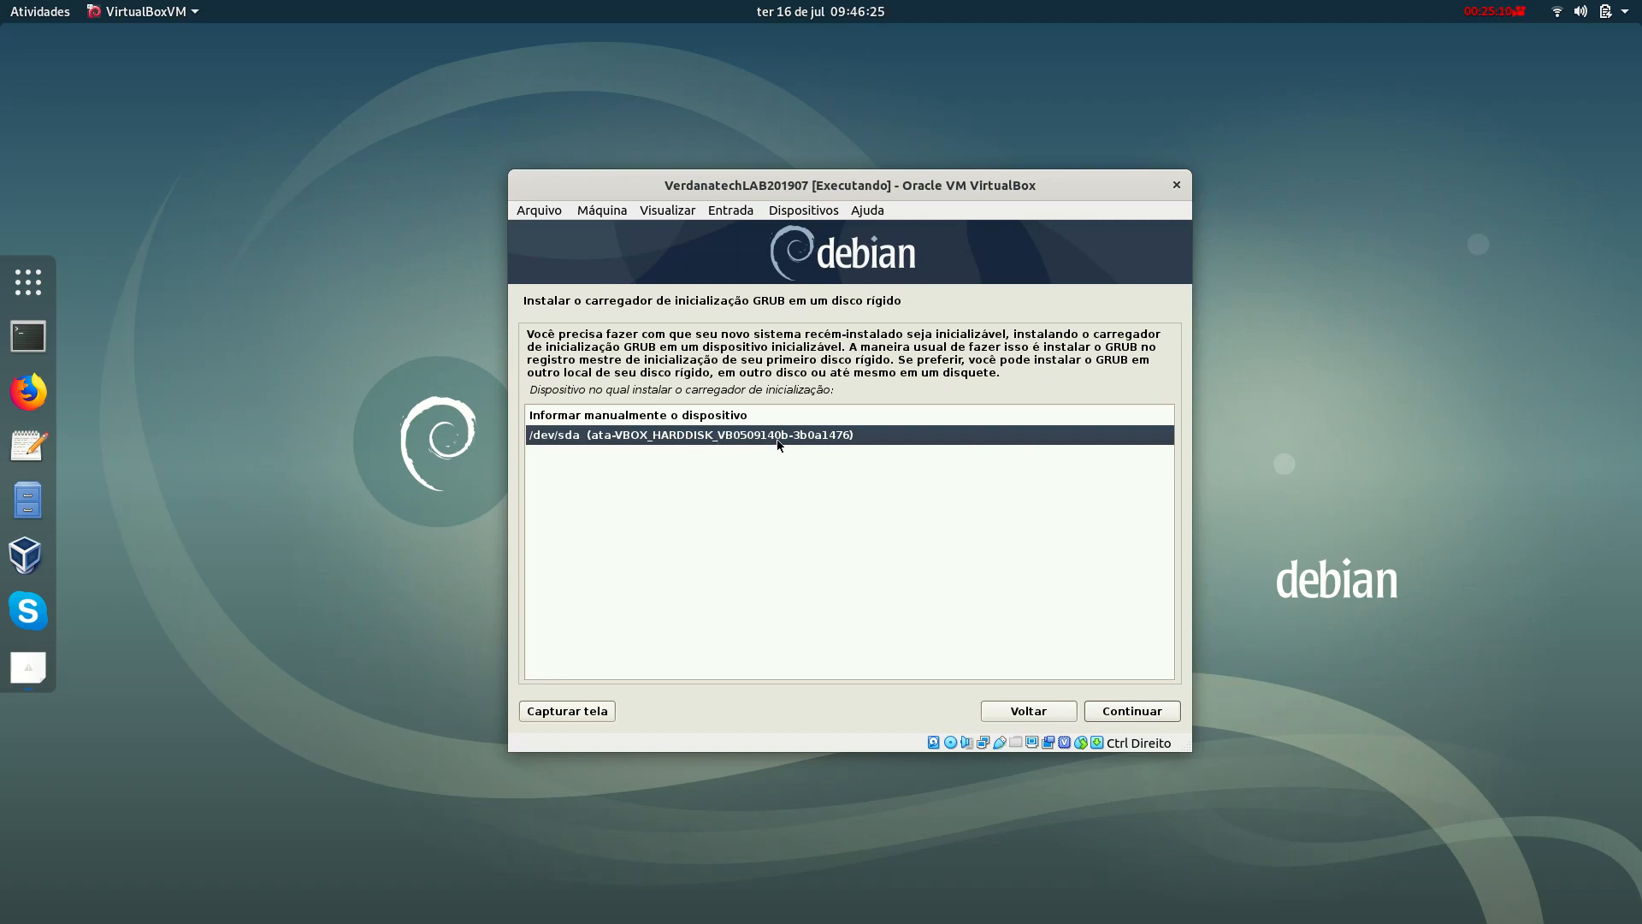
pyautogui.click(720, 416)
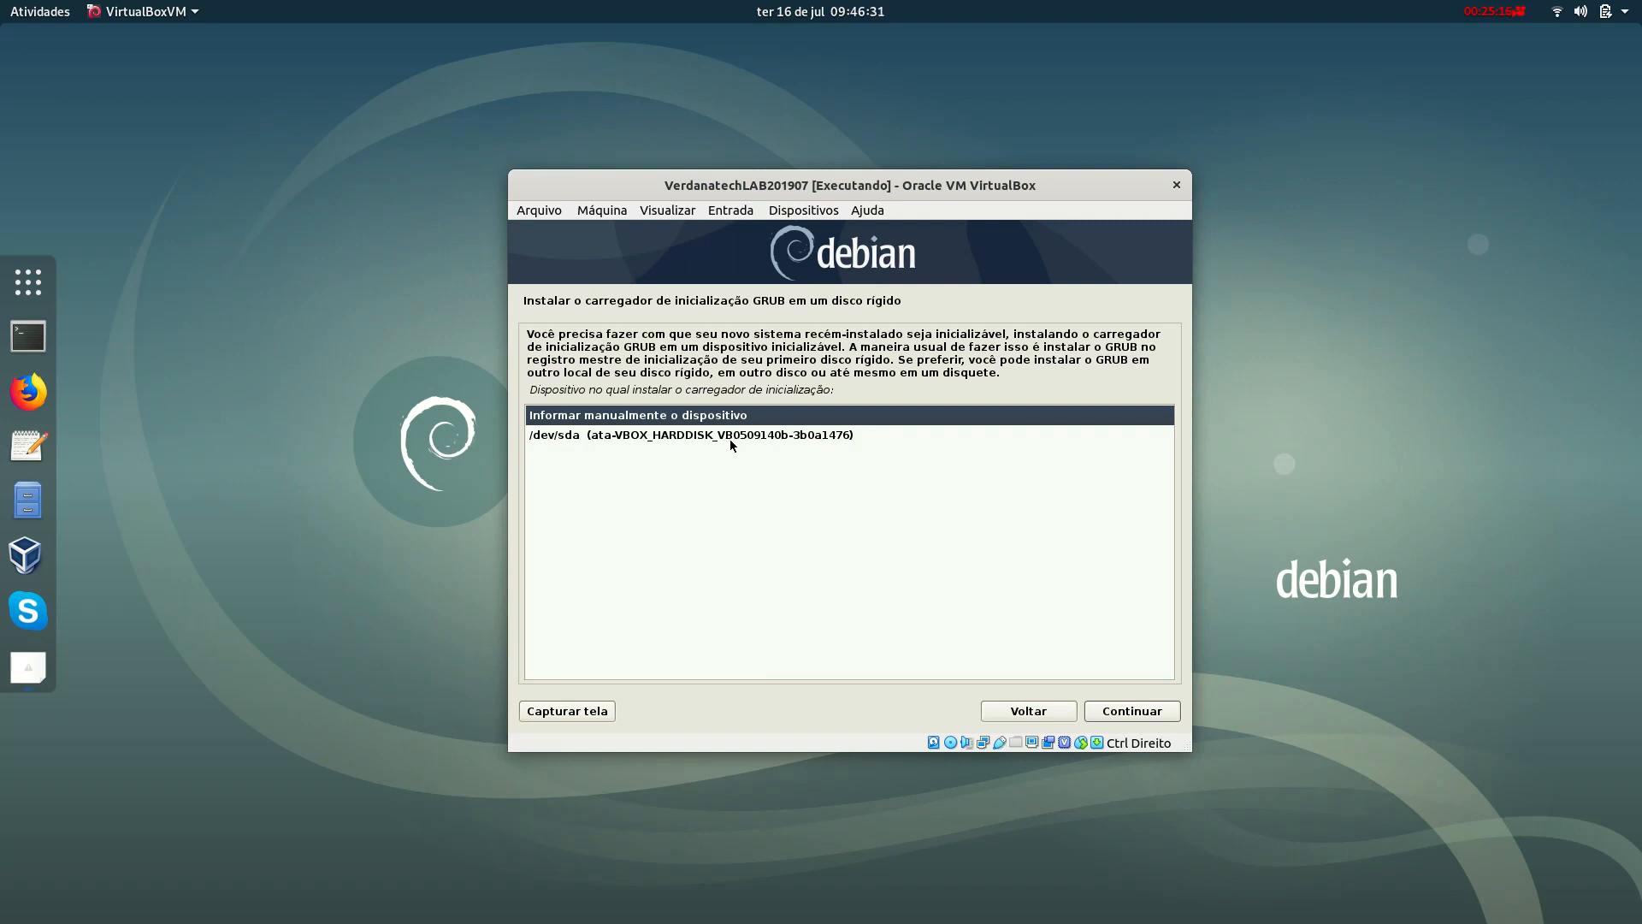
pyautogui.click(730, 437)
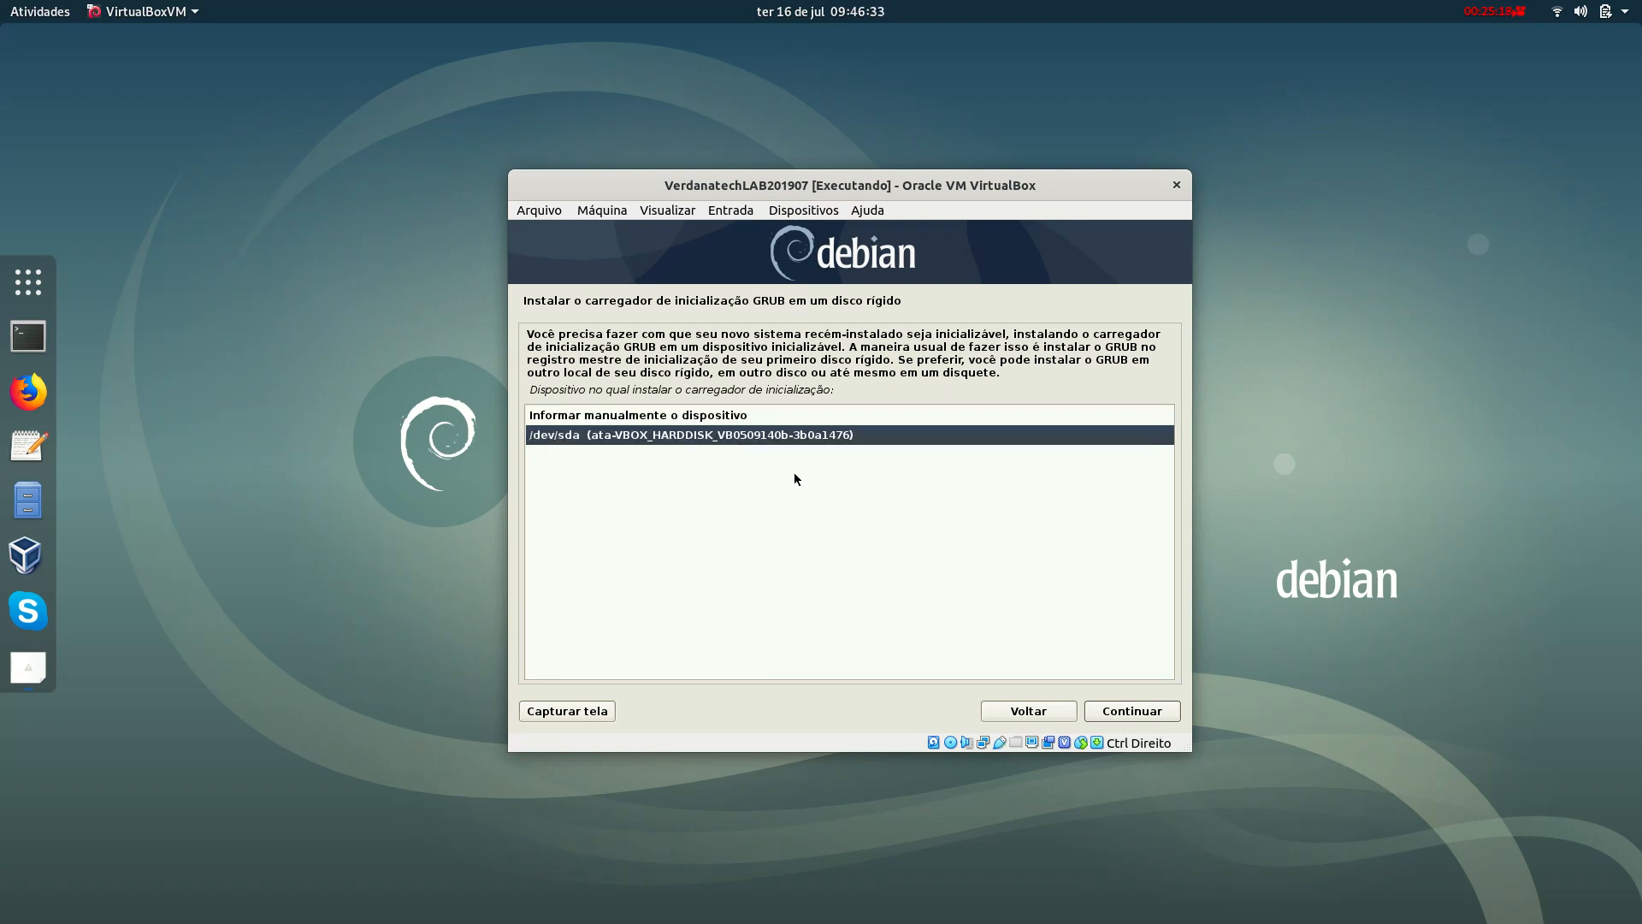
pyautogui.click(1131, 712)
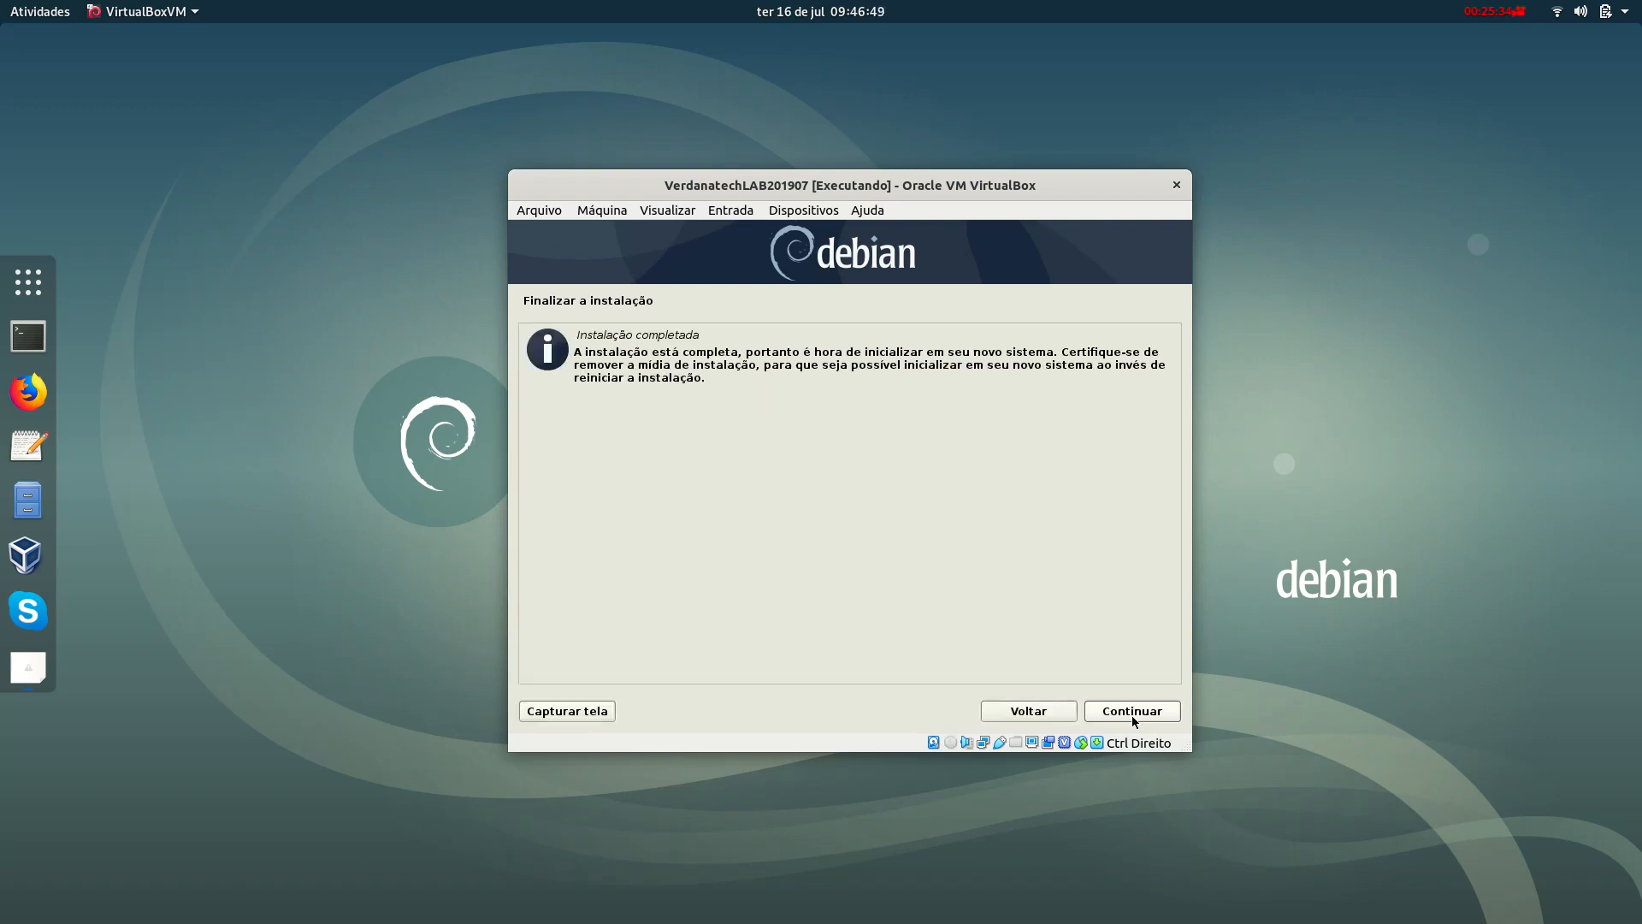
# Reboot into the installed Debian GNU/Linux from the GRUB menu and enter 'root' at the login prompt.
pyautogui.click(1131, 715)
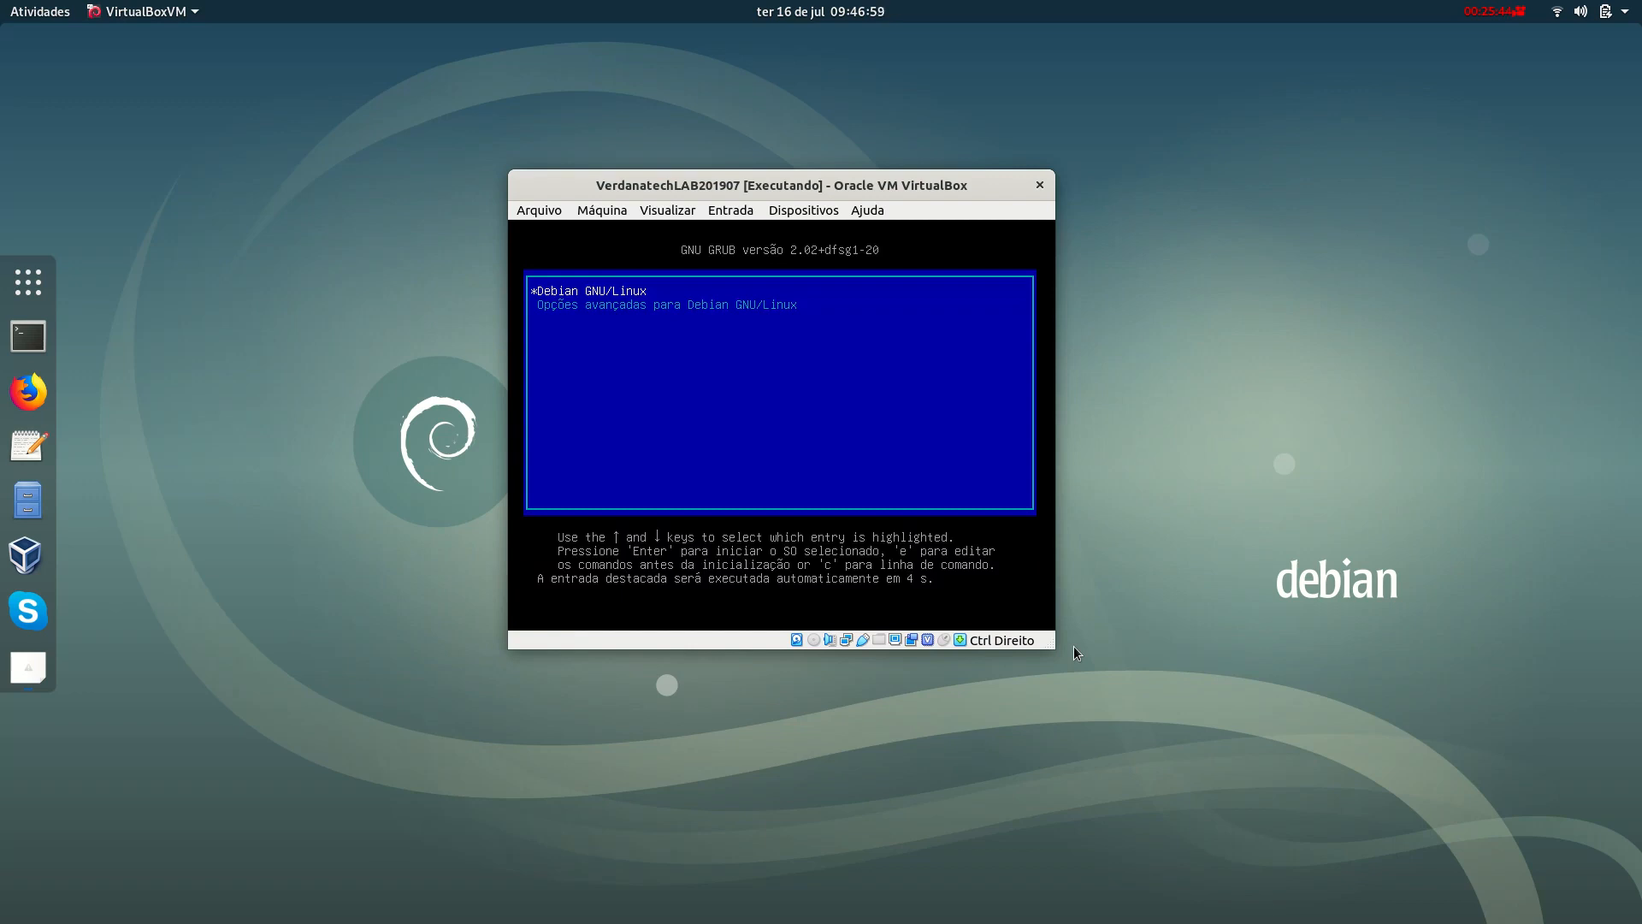
pyautogui.press('Return')
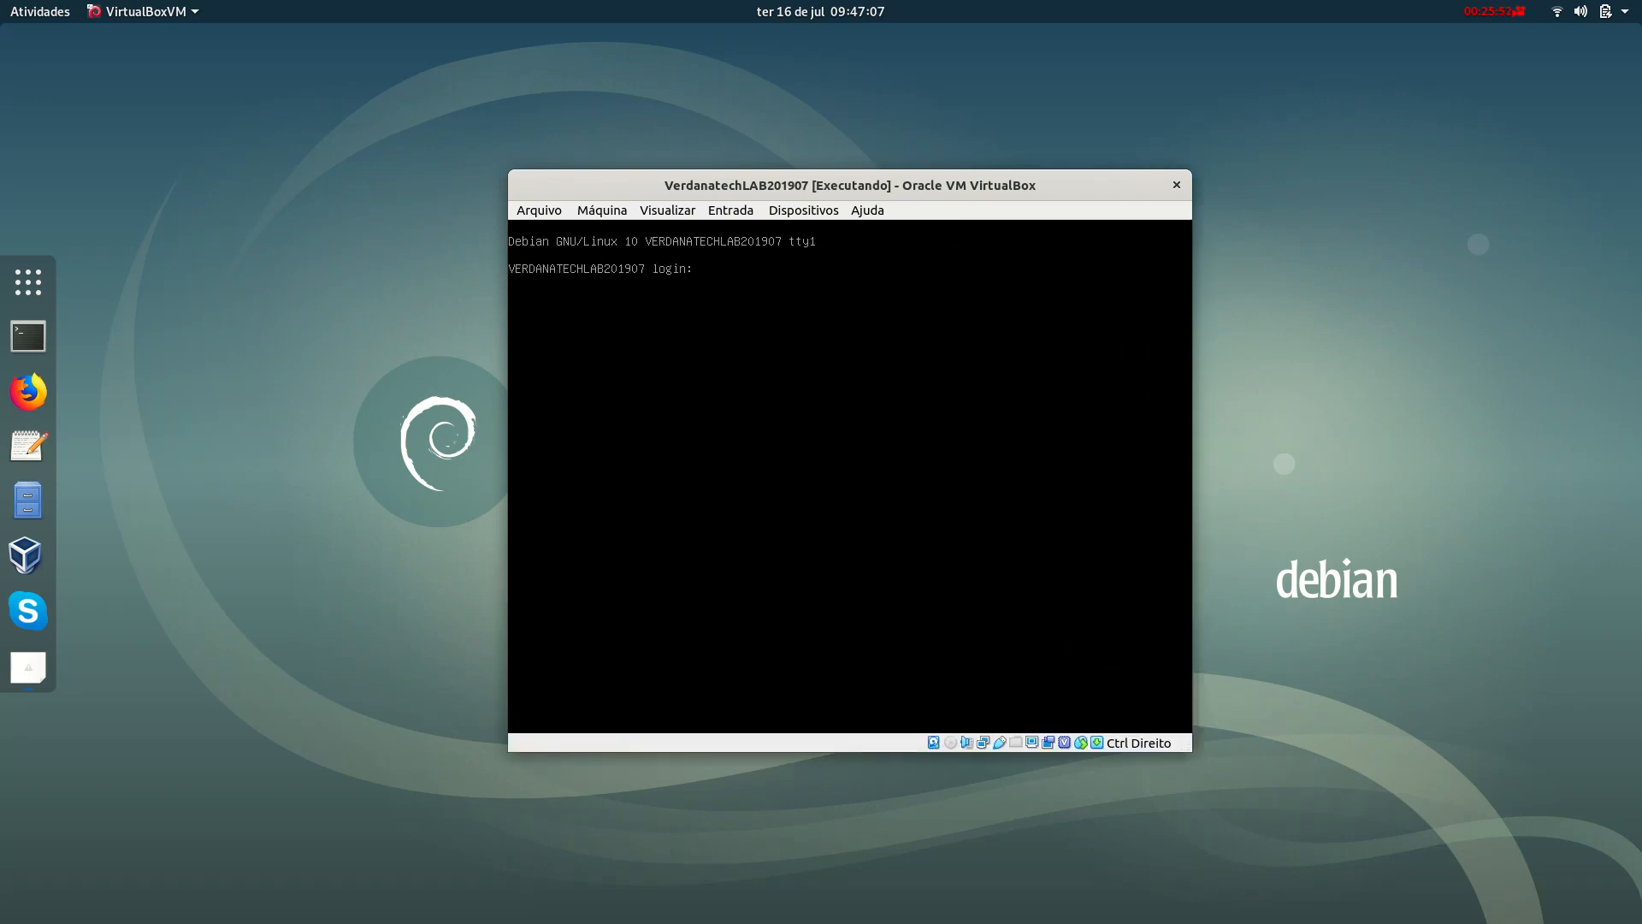
pyautogui.write('root')
pyautogui.press('Return')
pyautogui.press('Return')
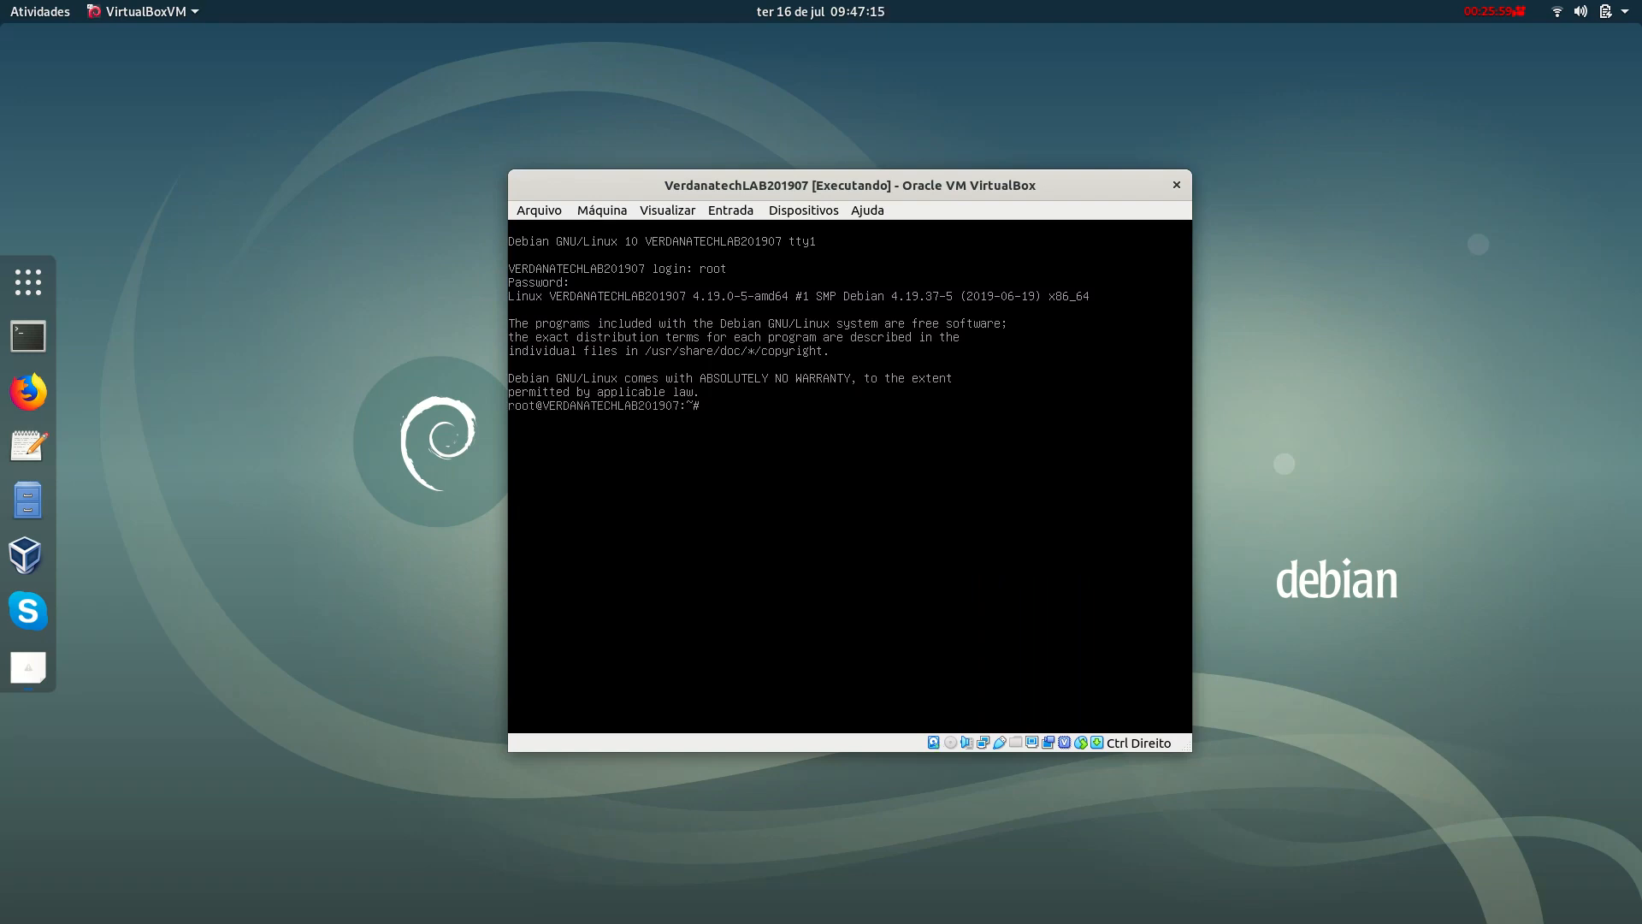
# Clear the console and ping 8.8.8.8, stopping it once replies show.
pyautogui.hotkey('ctrl', 'l')
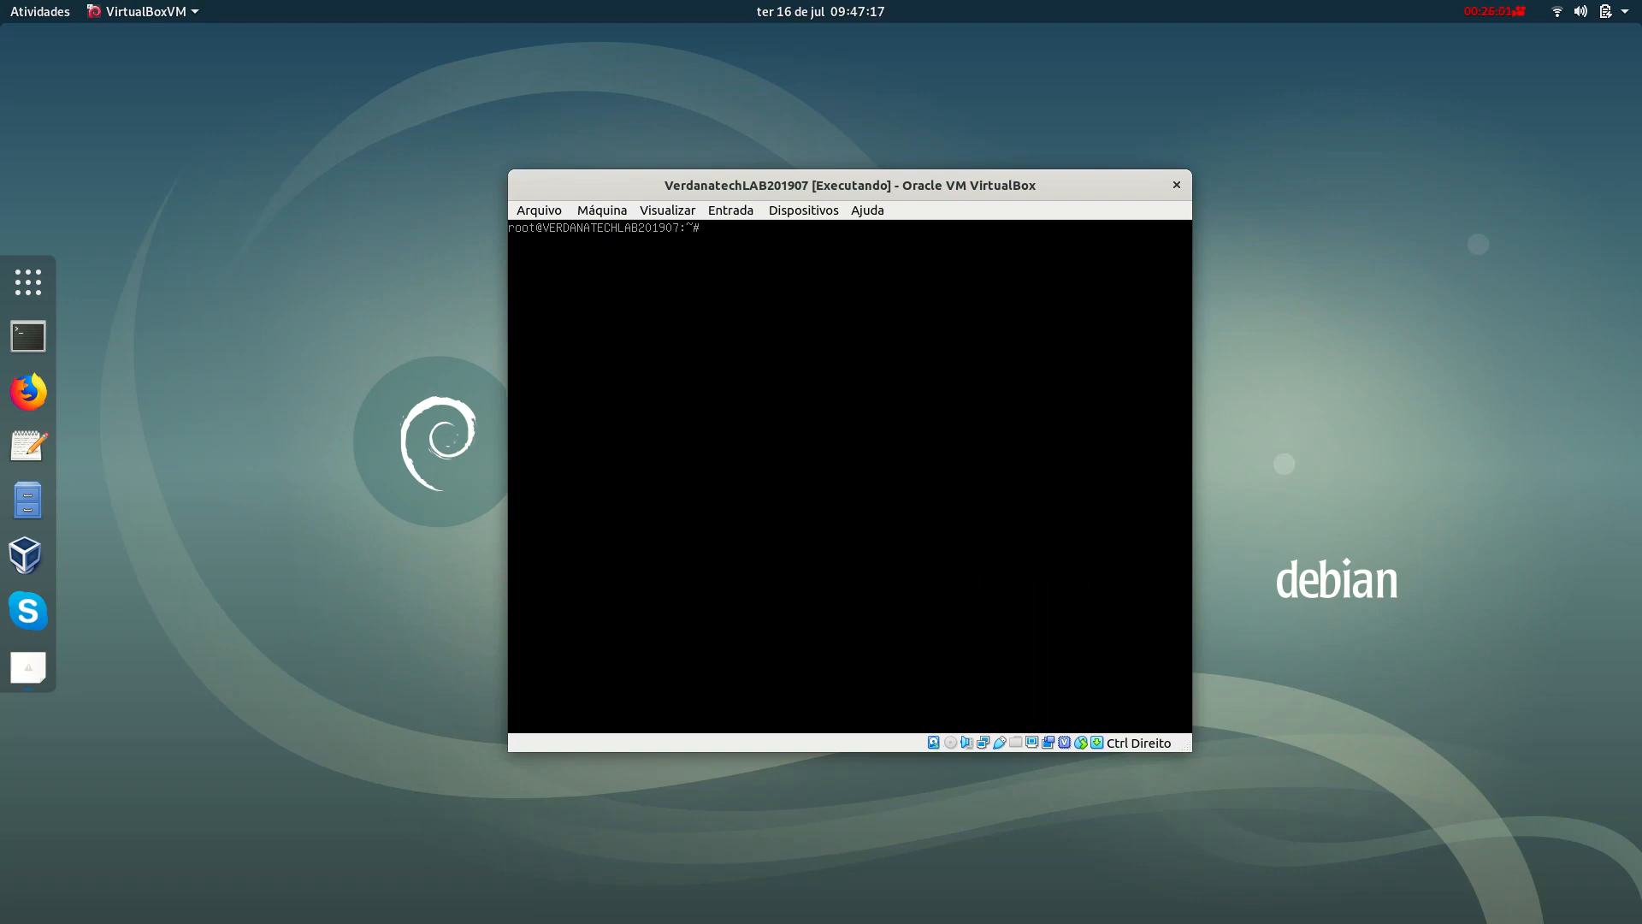
pyautogui.write('ping 8.8.8.8')
pyautogui.press('Return')
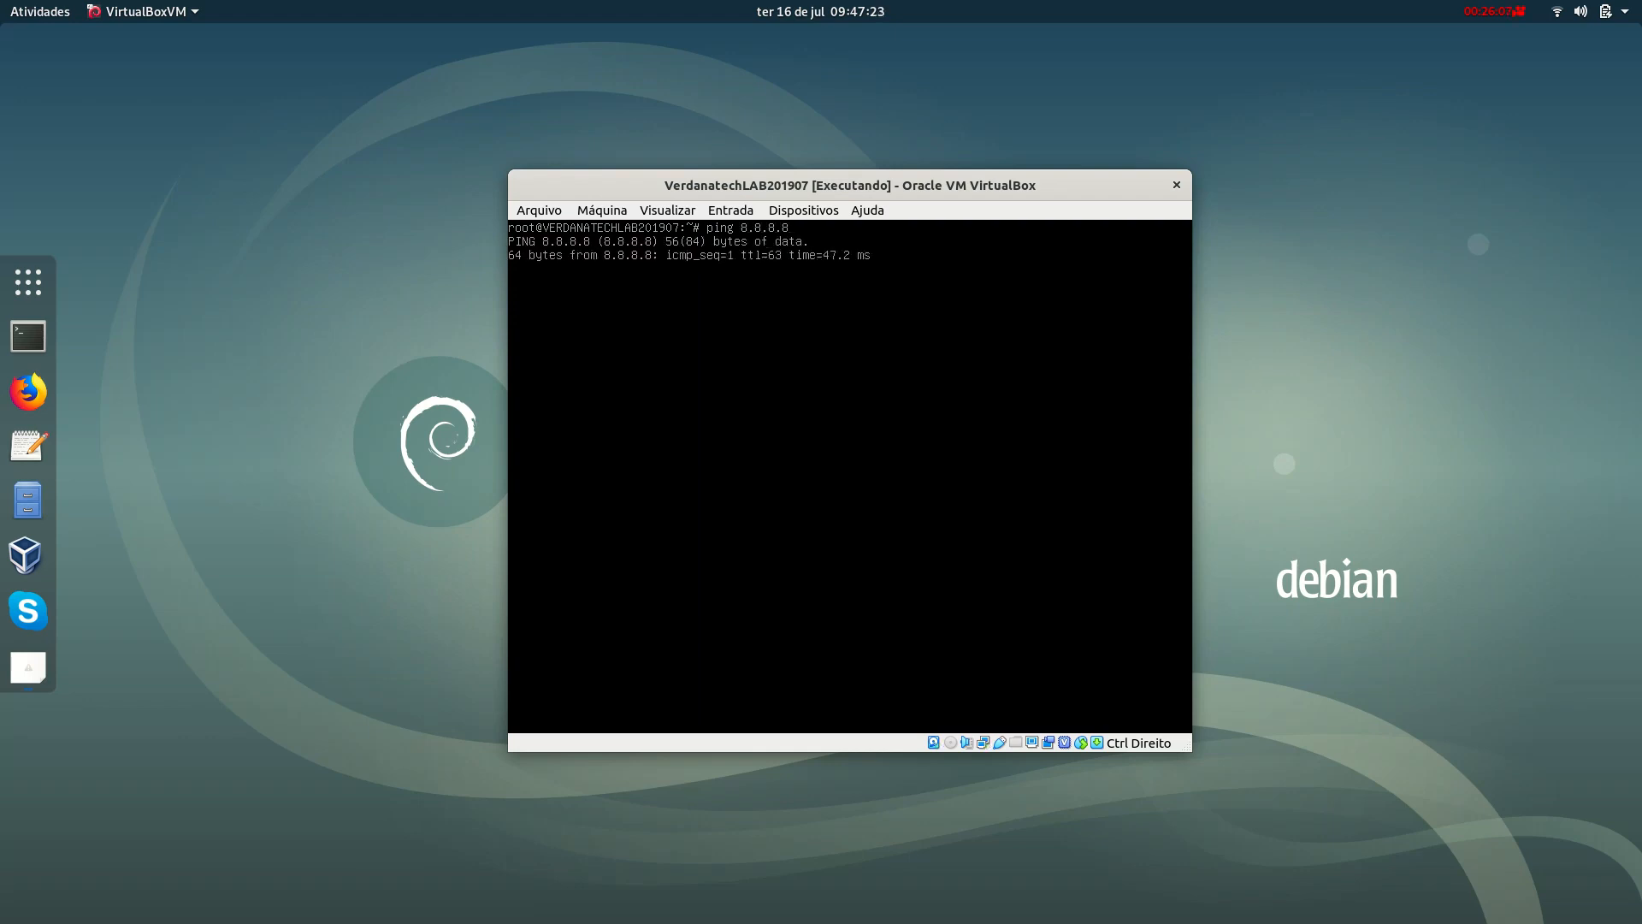
pyautogui.hotkey('ctrl', 'c')
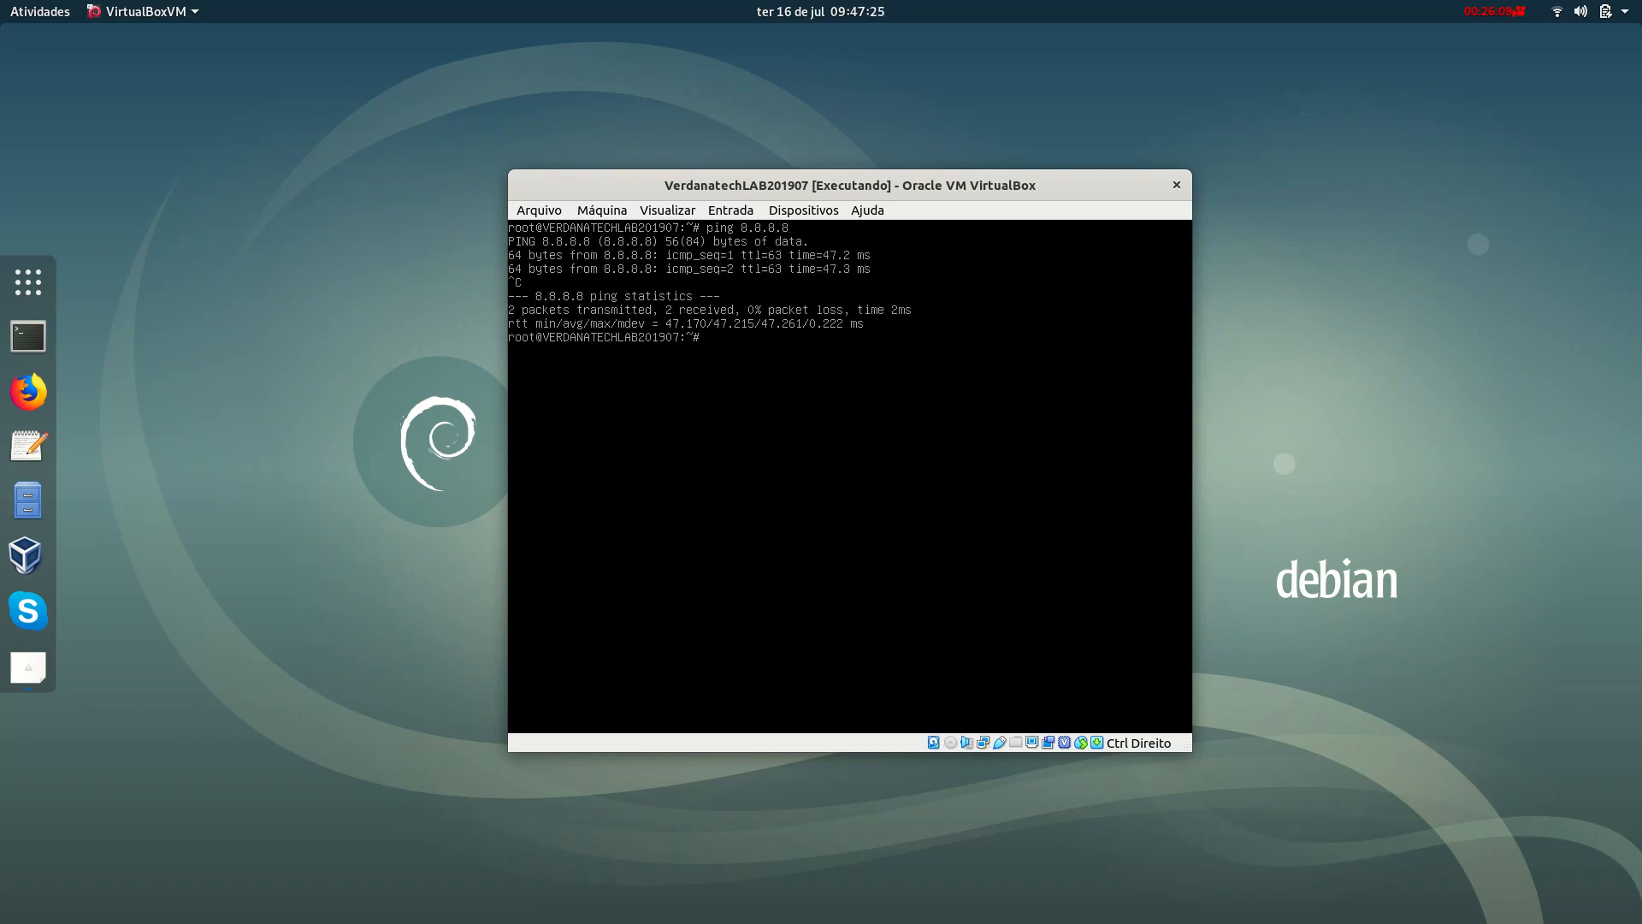
# Clear the console, ping terra.com.br briefly, then clear the screen again.
pyautogui.hotkey('ctrl', 'l')
pyautogui.write('ping terra.com.br')
pyautogui.press('Return')
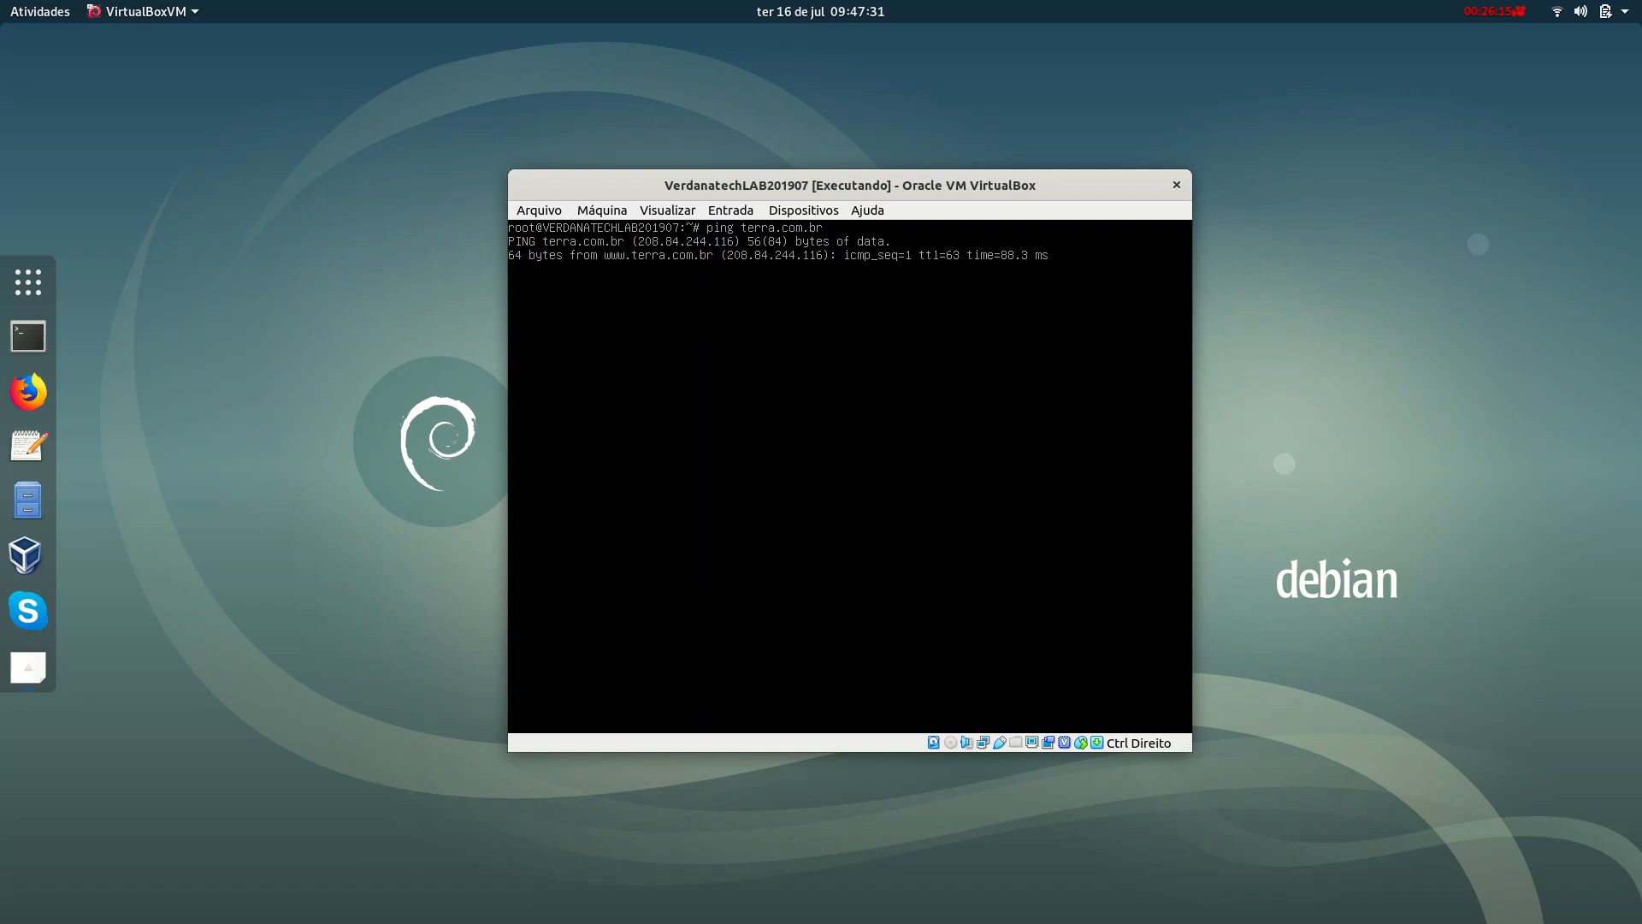
pyautogui.hotkey('ctrl', 'c')
pyautogui.hotkey('ctrl', 'l')
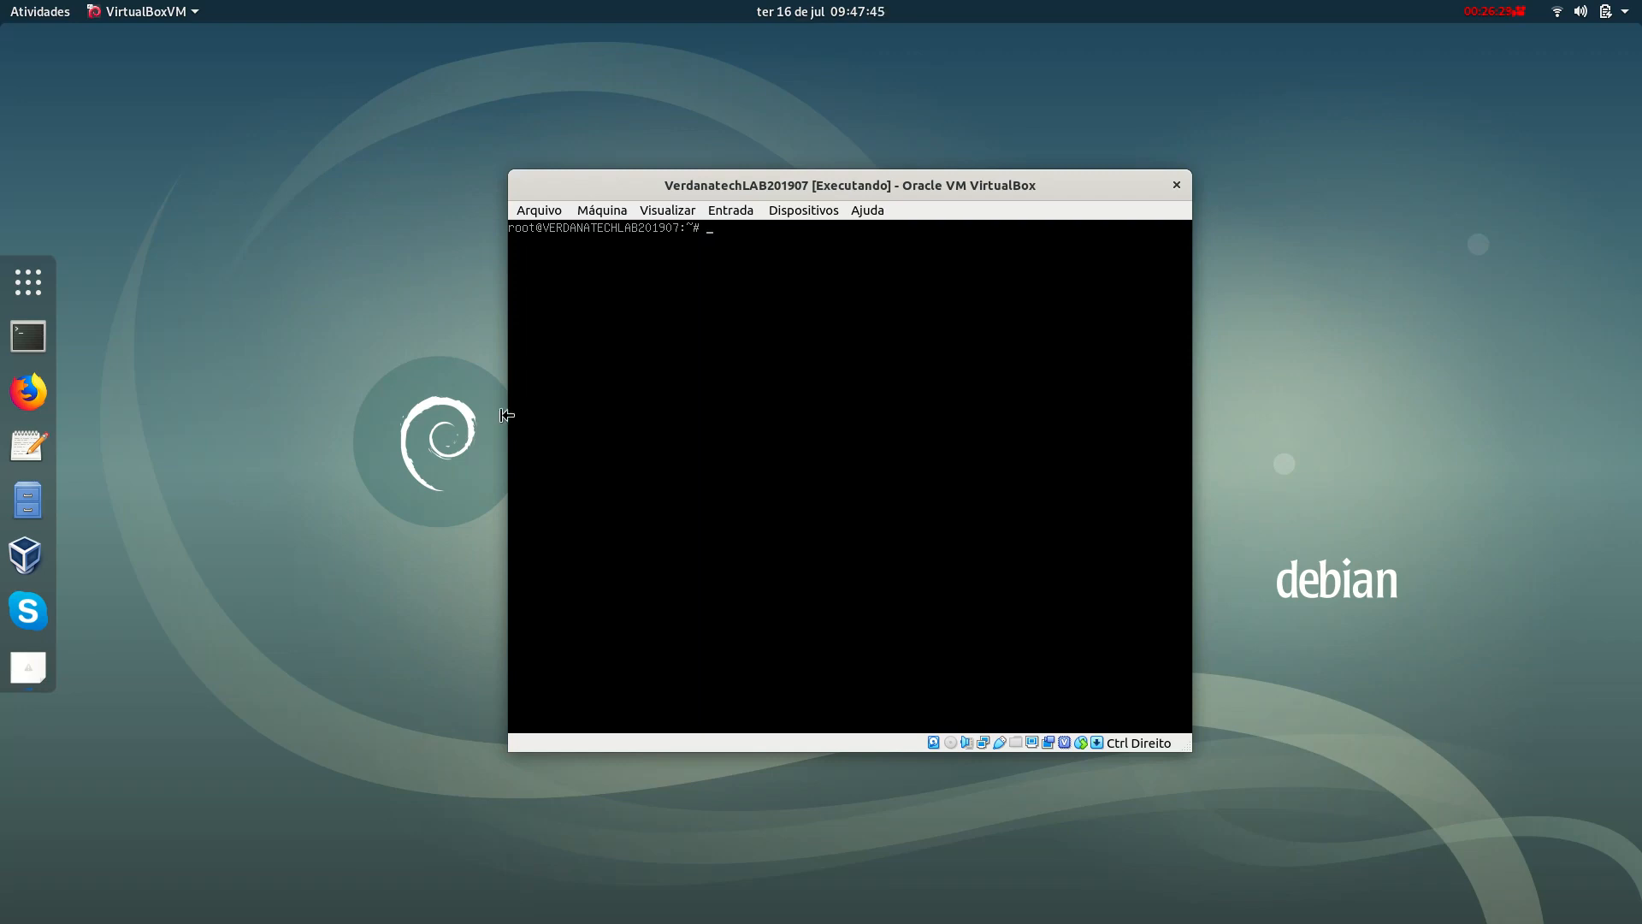
pyautogui.click(1521, 12)
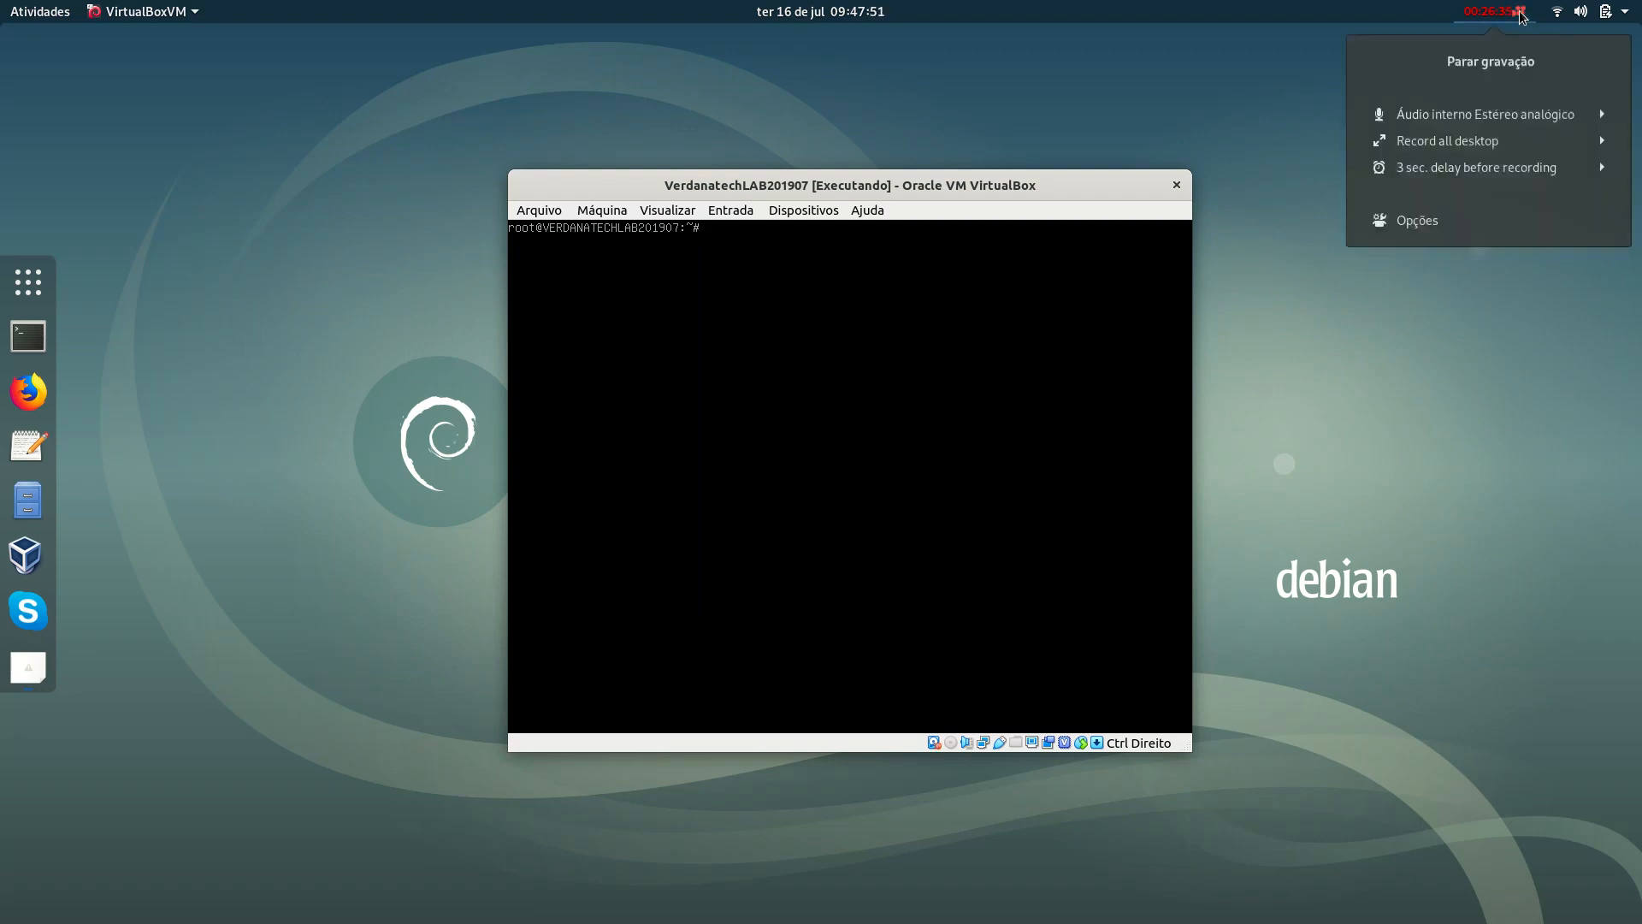